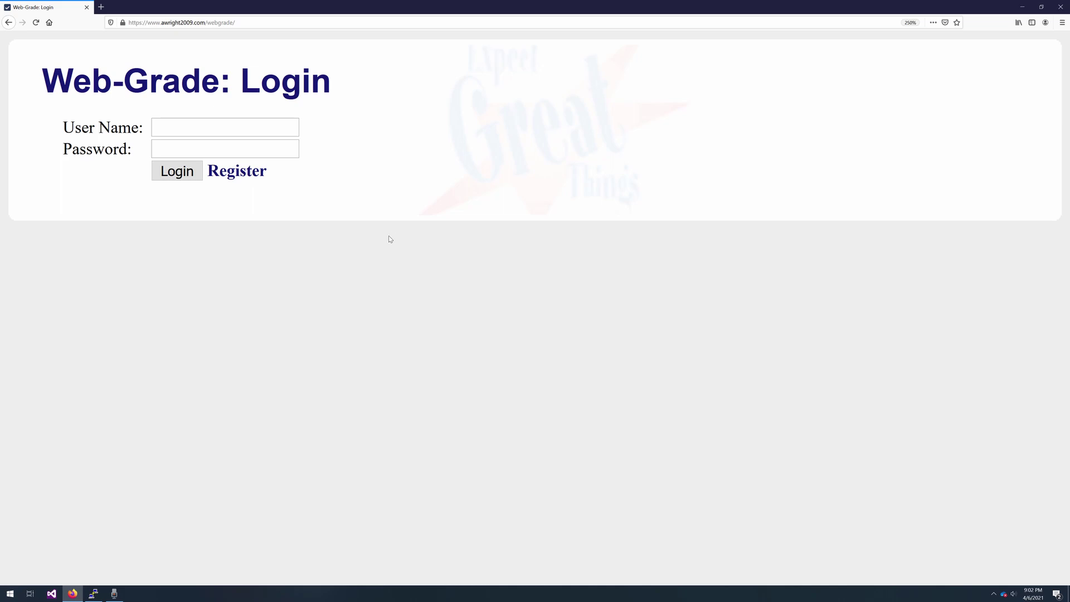
- Open a new Firefox tab next to the Web-Grade login page
{"action": "left_click", "coordinate": [102, 6]}
- Load lineofsight.awright2009.com in the new tab
{"action": "type", "text": "s"}
{"action": "key", "text": "BackSpace"}
{"action": "key", "text": "BackSpace"}
{"action": "type", "text": "lineofsight"}
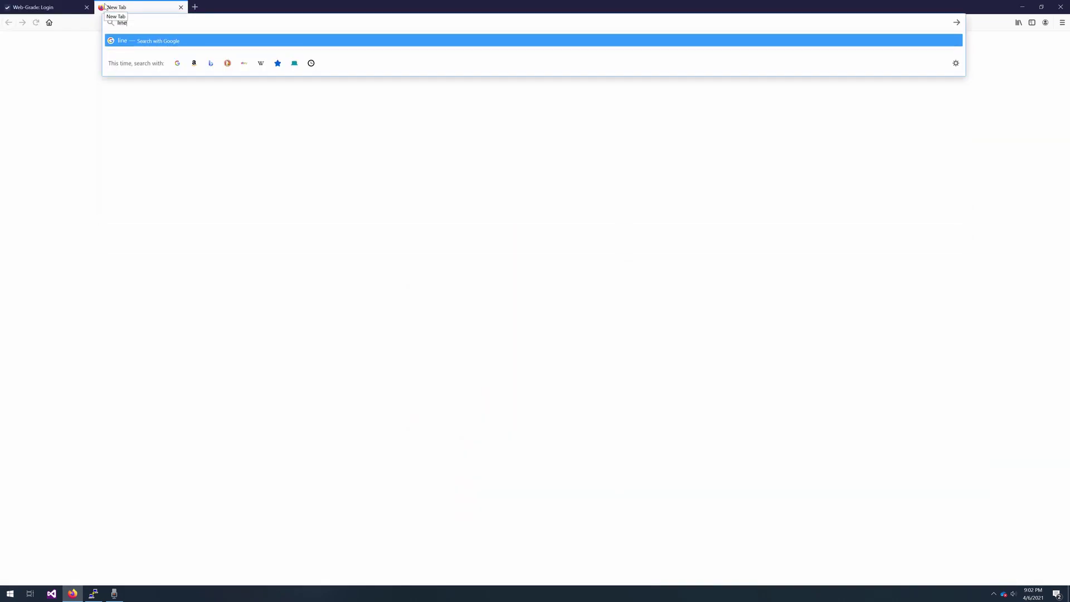
{"action": "type", "text": ".awright2009.com"}
{"action": "key", "text": "Return"}
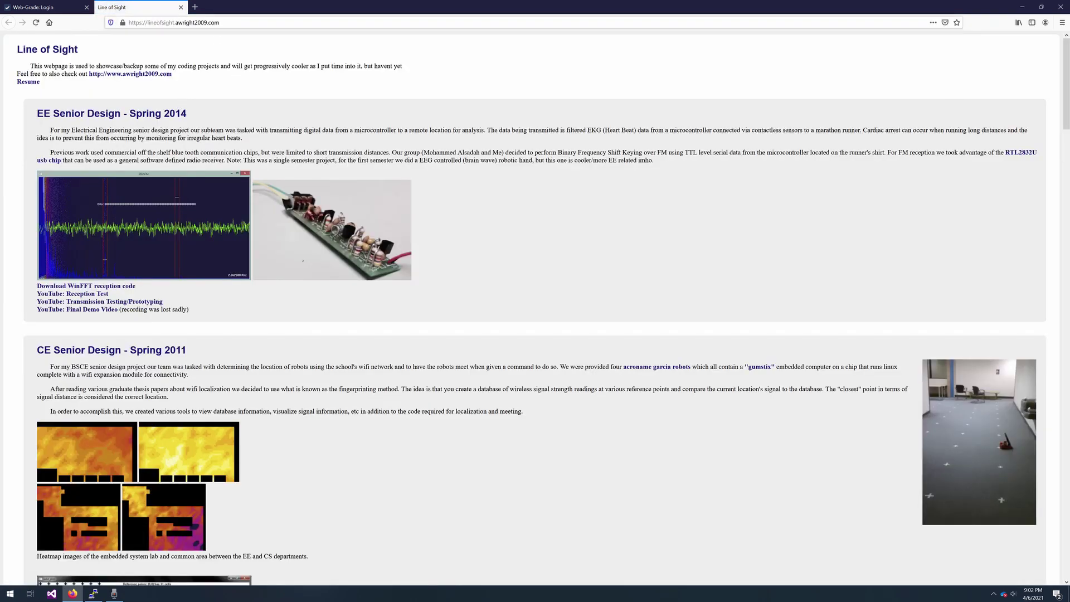
{"action": "left_click", "coordinate": [211, 22]}
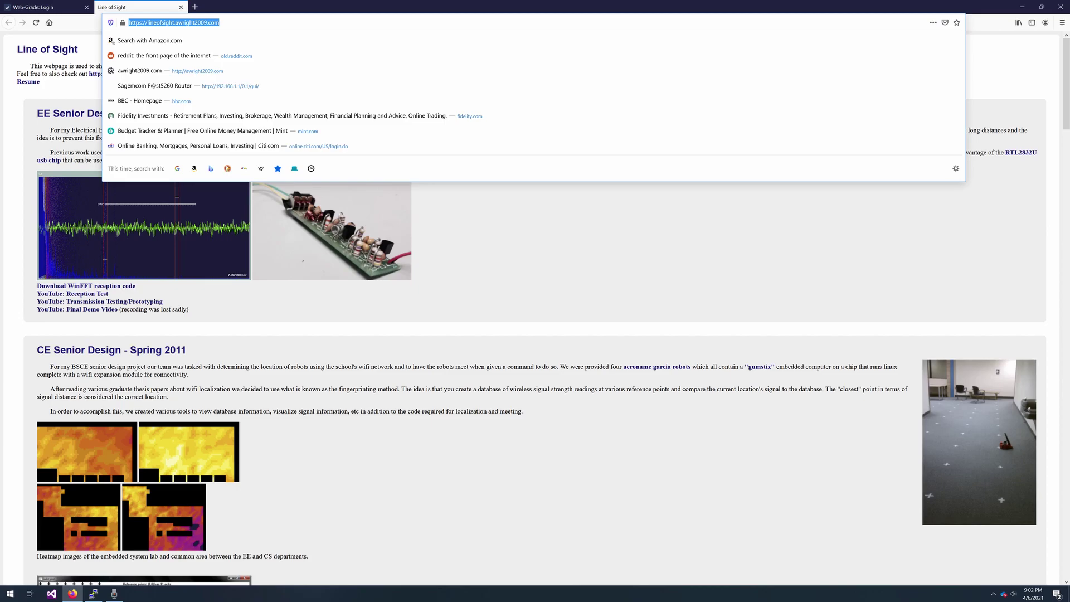
{"action": "key", "text": "Escape"}
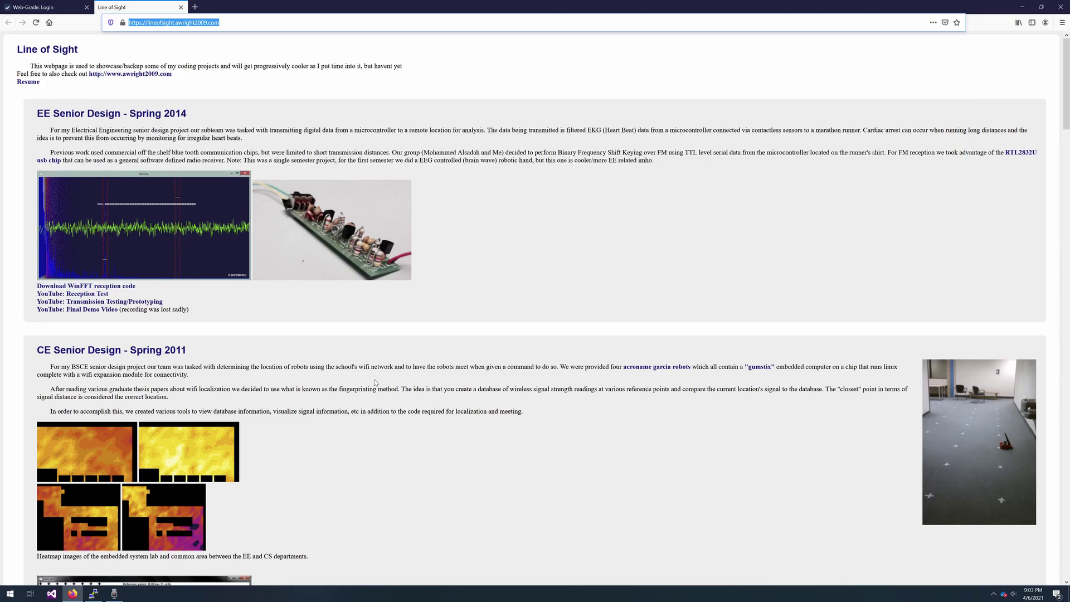
{"action": "left_click", "coordinate": [316, 387]}
- Find WebGrade ~ 2007 on the page and start downloading its project.zip source
{"action": "scroll", "coordinate": [290, 374], "scroll_direction": "down", "scroll_amount": 10}
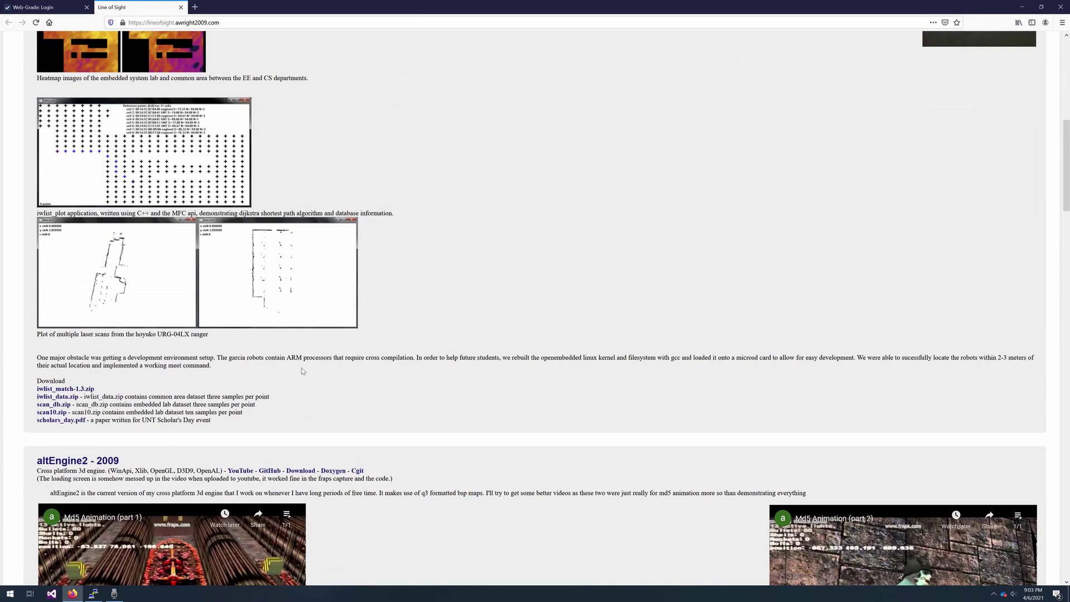
{"action": "scroll", "coordinate": [304, 365], "scroll_direction": "down", "scroll_amount": 15}
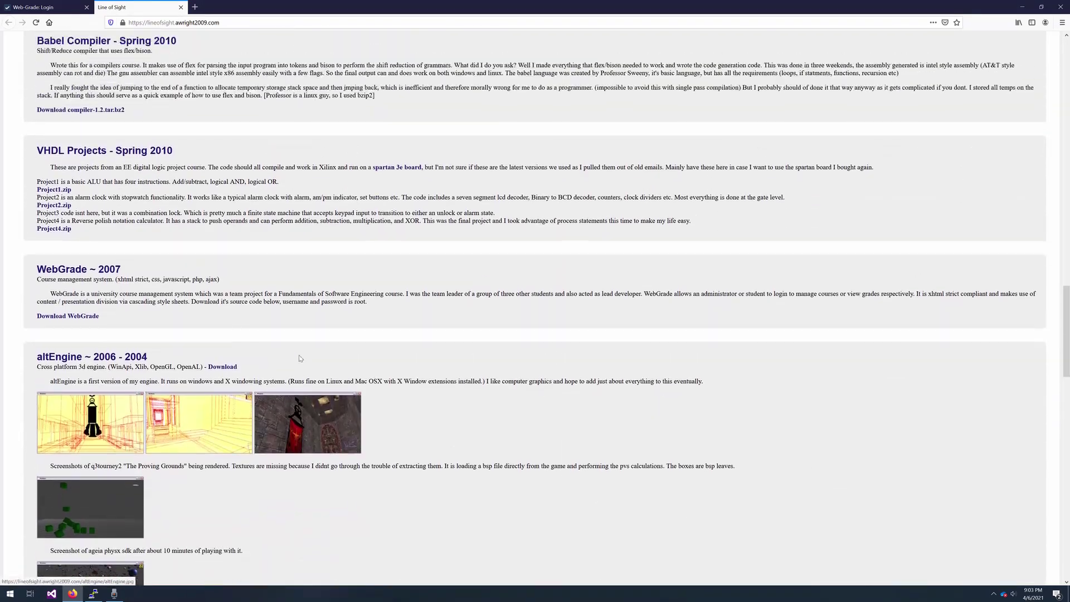
{"action": "scroll", "coordinate": [301, 358], "scroll_direction": "up", "scroll_amount": 1}
{"action": "left_click", "coordinate": [92, 330]}
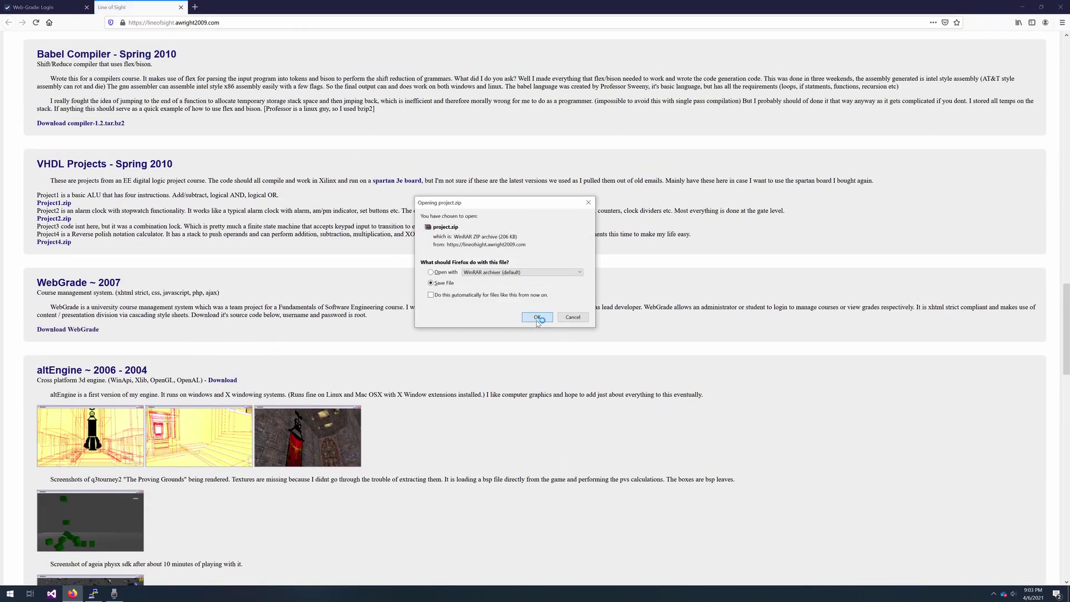
- Save project.zip, extract it to a project folder in Downloads, and open that folder
{"action": "left_click", "coordinate": [541, 317]}
{"action": "left_click", "coordinate": [1005, 22]}
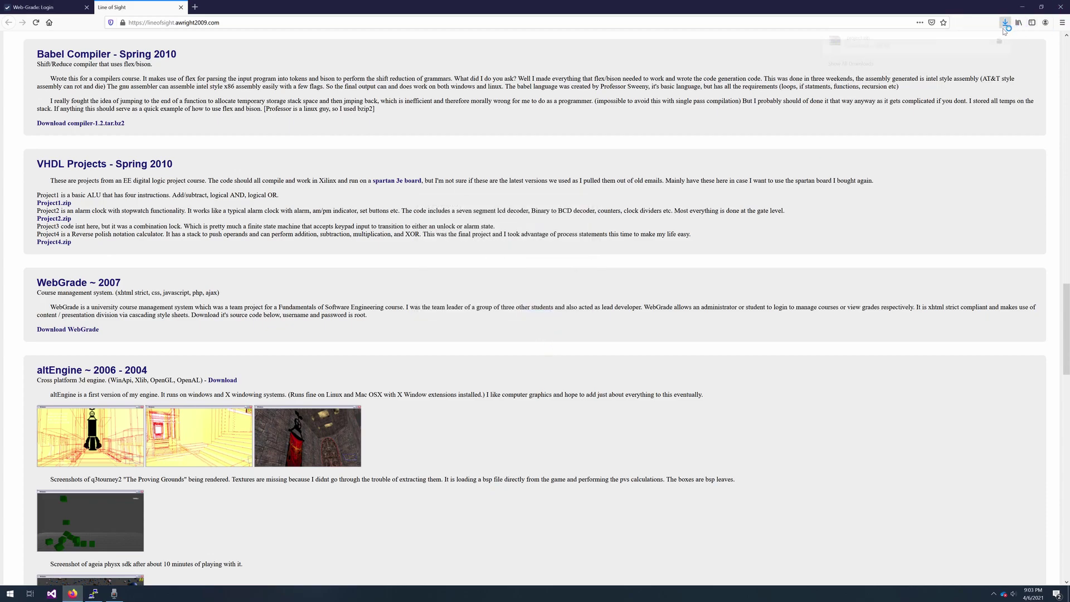
{"action": "right_click", "coordinate": [934, 50]}
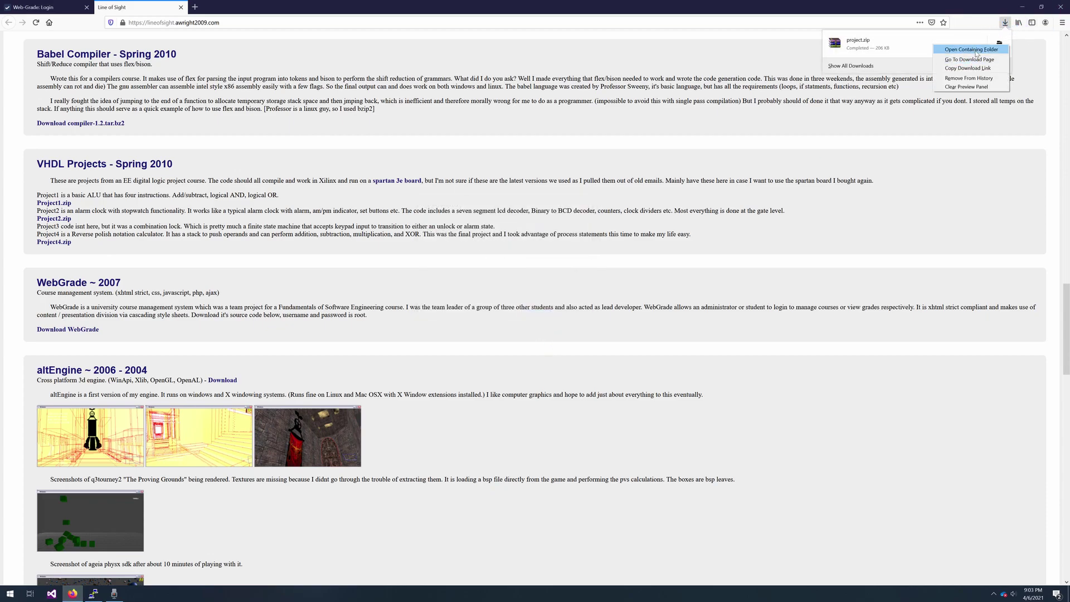
{"action": "left_click", "coordinate": [948, 49]}
{"action": "right_click", "coordinate": [634, 300]}
{"action": "left_click", "coordinate": [658, 304]}
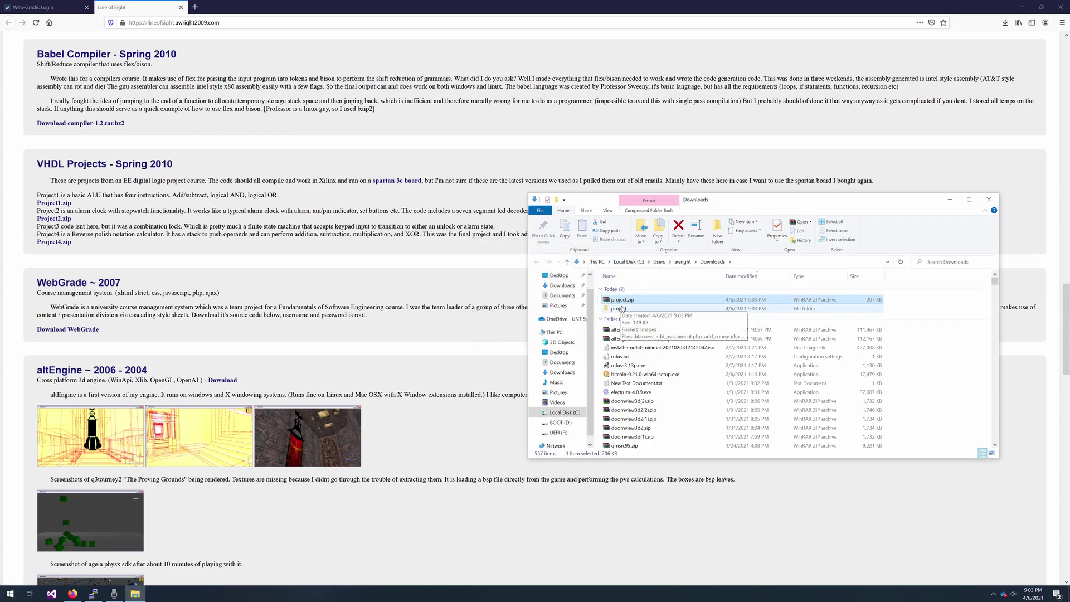
{"action": "double_click", "coordinate": [623, 310]}
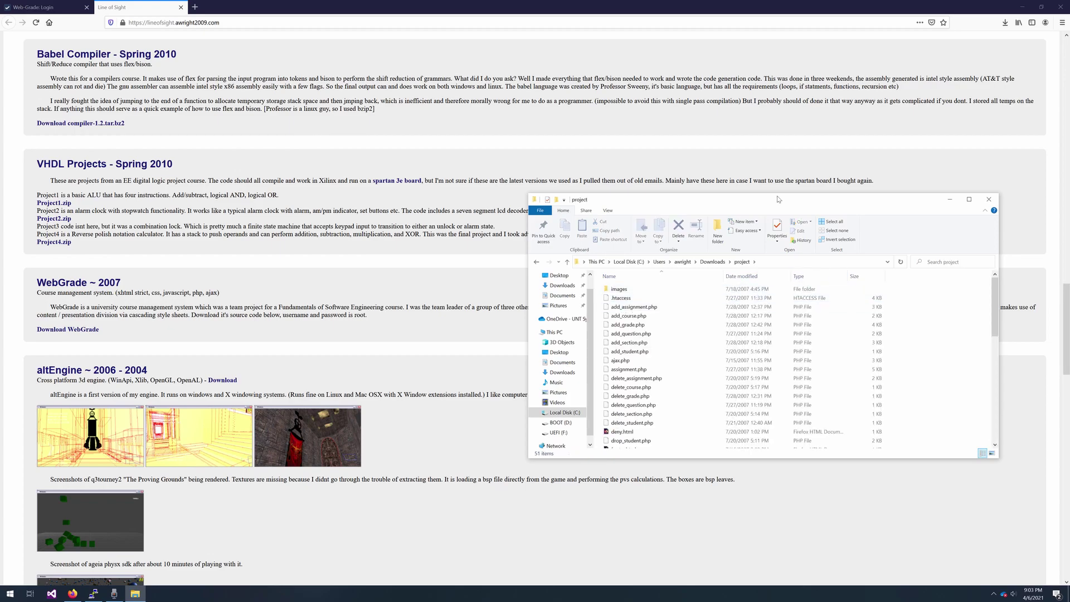
- Close the Line of Sight tab, enlarge the project folder window, and edit .htaccess in Notepad++
{"action": "left_click", "coordinate": [180, 7]}
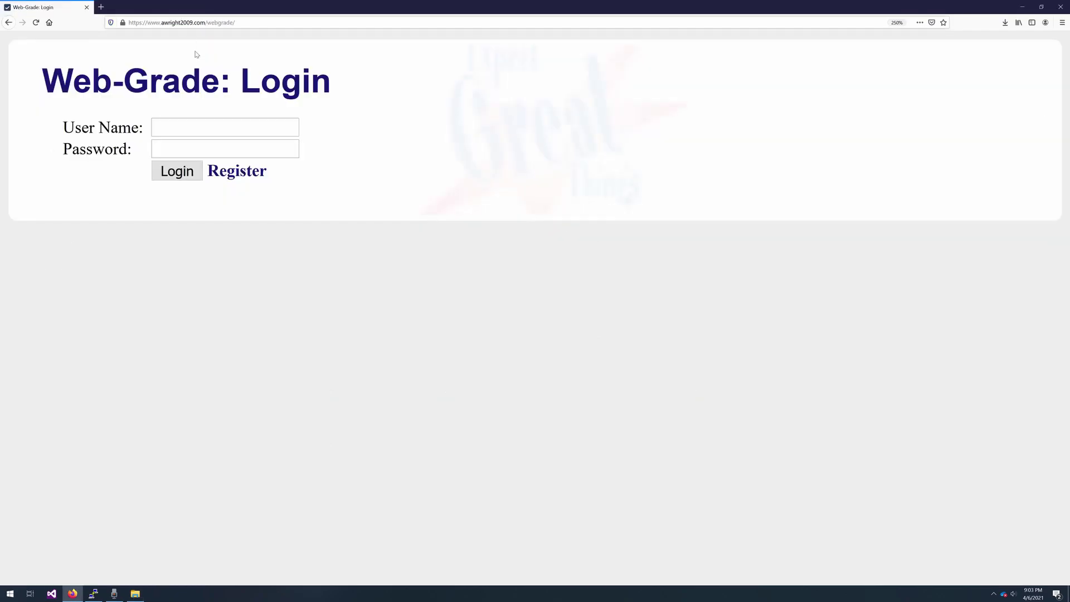
{"action": "left_click", "coordinate": [135, 593]}
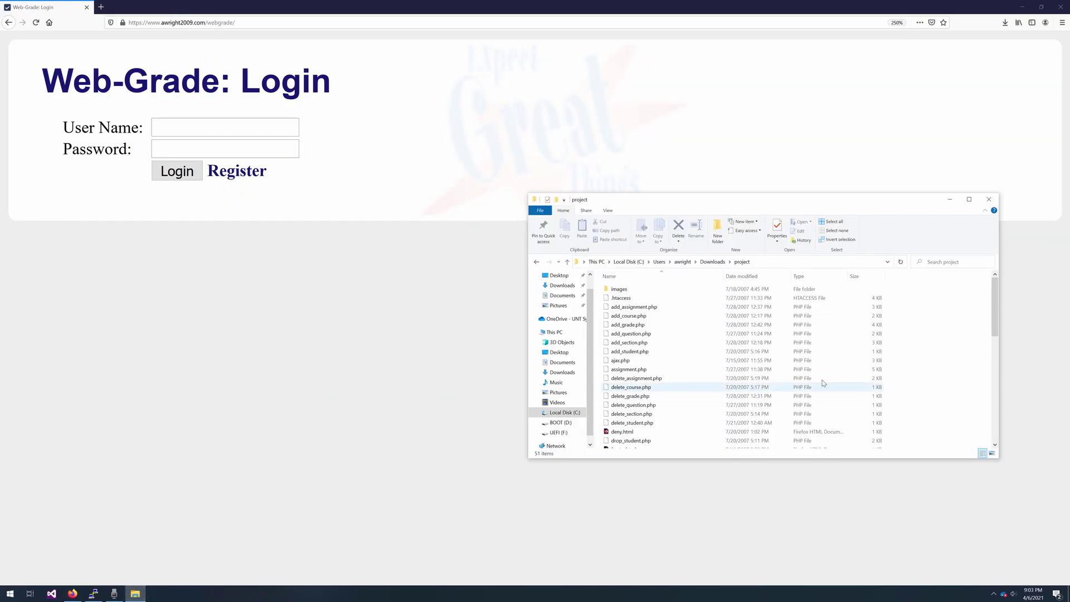
{"action": "left_click_drag", "start_coordinate": [708, 199], "coordinate": [593, 106]}
{"action": "left_click_drag", "start_coordinate": [885, 365], "coordinate": [935, 549]}
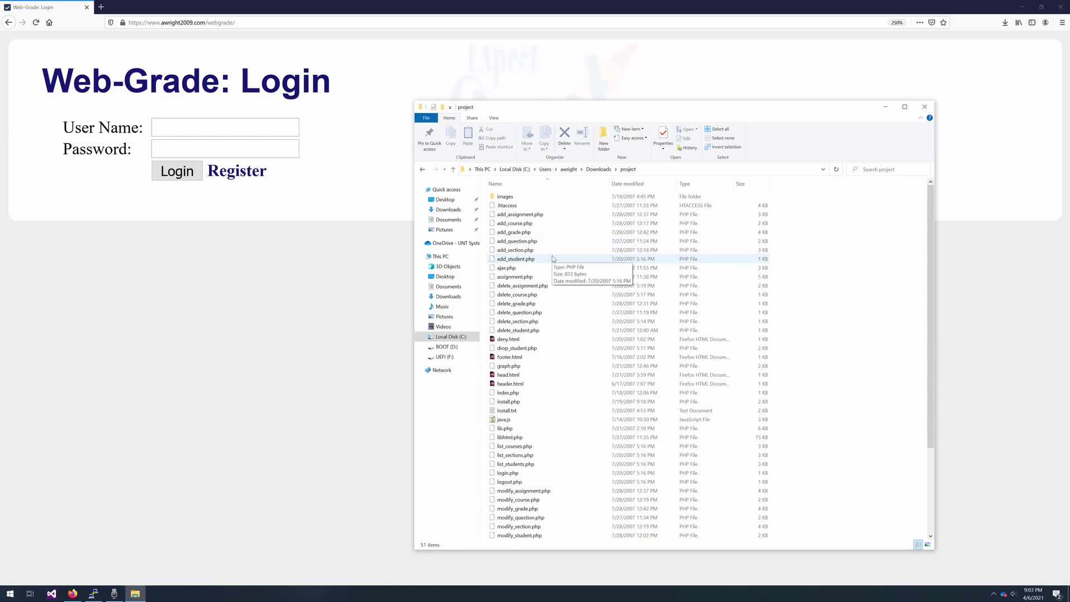
{"action": "right_click", "coordinate": [512, 209]}
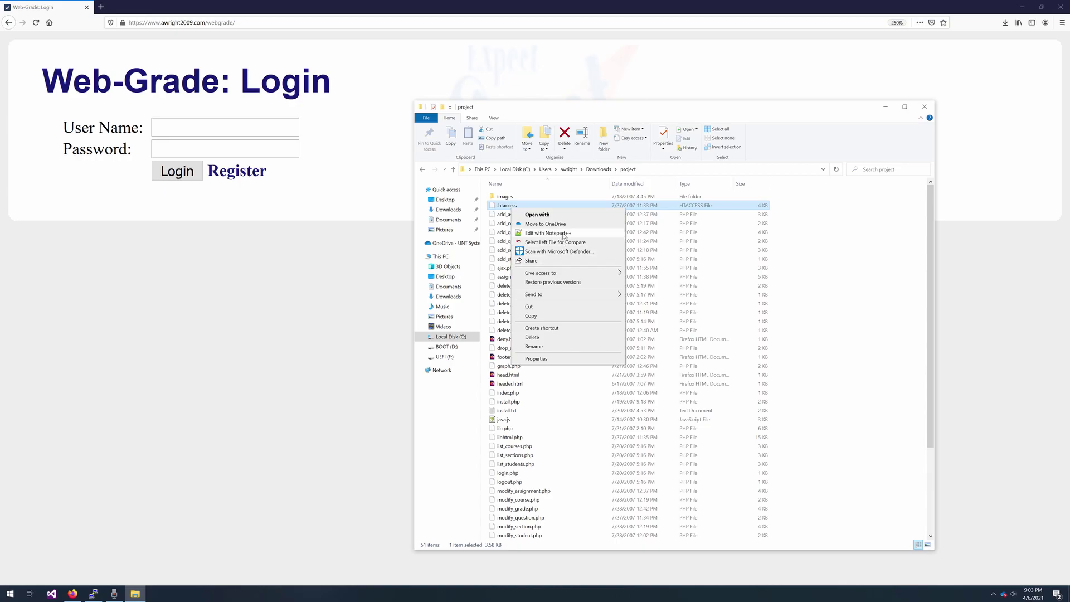
{"action": "left_click", "coordinate": [564, 235]}
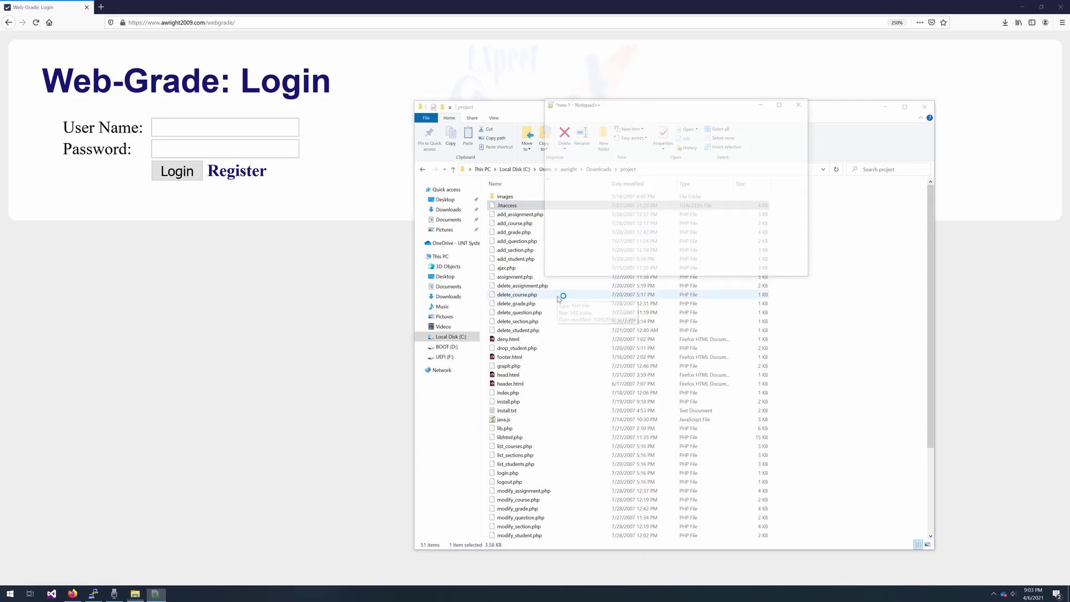
- Decline the Notepad++ update, enlarge the editor, and open Web-Grade's Register page in Firefox
{"action": "left_click", "coordinate": [590, 321]}
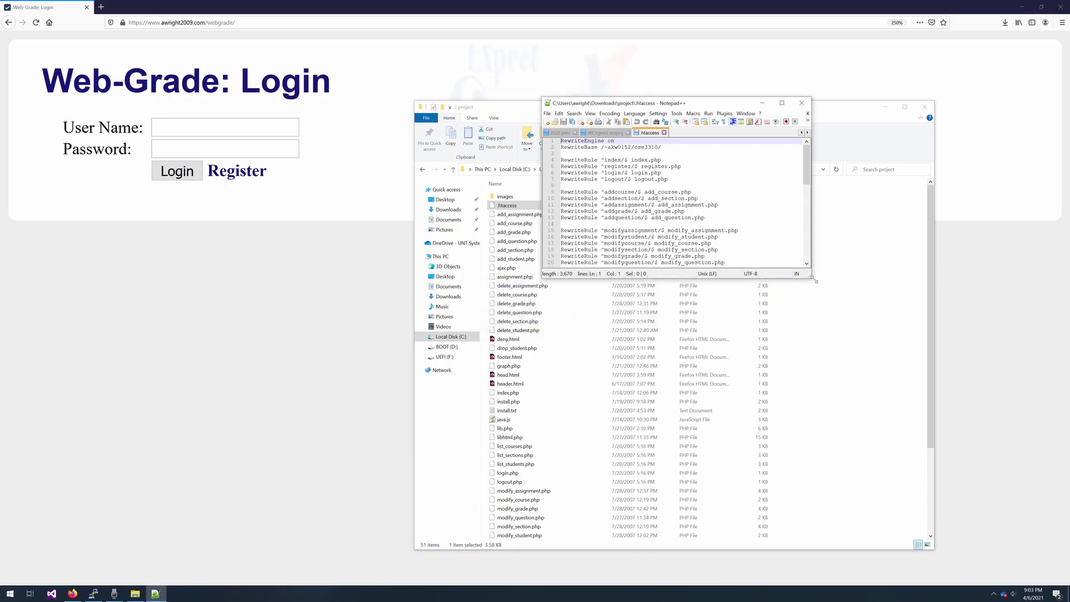
{"action": "left_click_drag", "start_coordinate": [814, 280], "coordinate": [885, 424]}
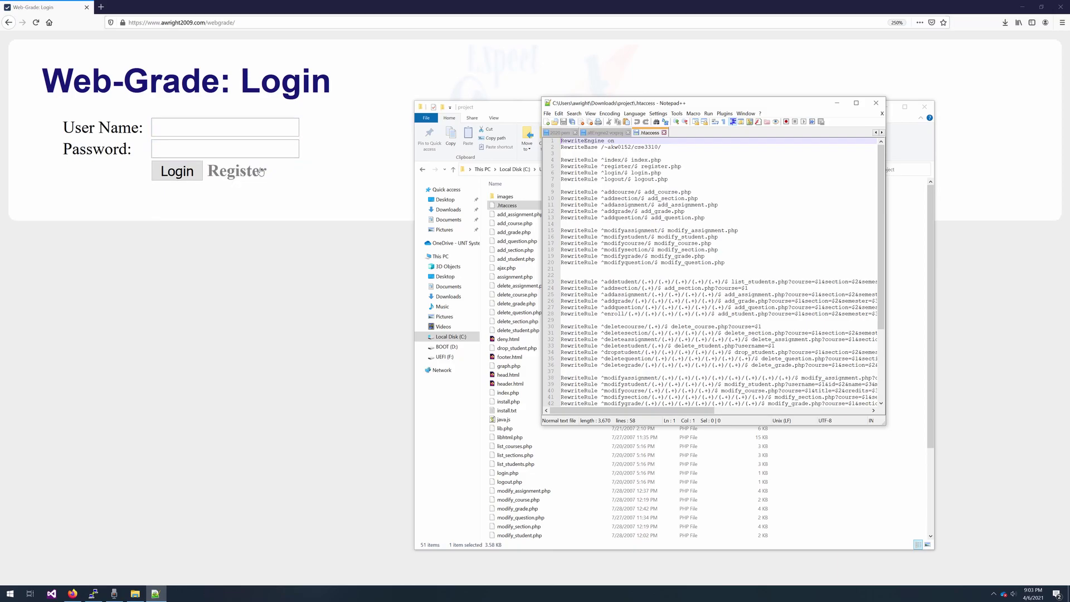
{"action": "left_click", "coordinate": [253, 176]}
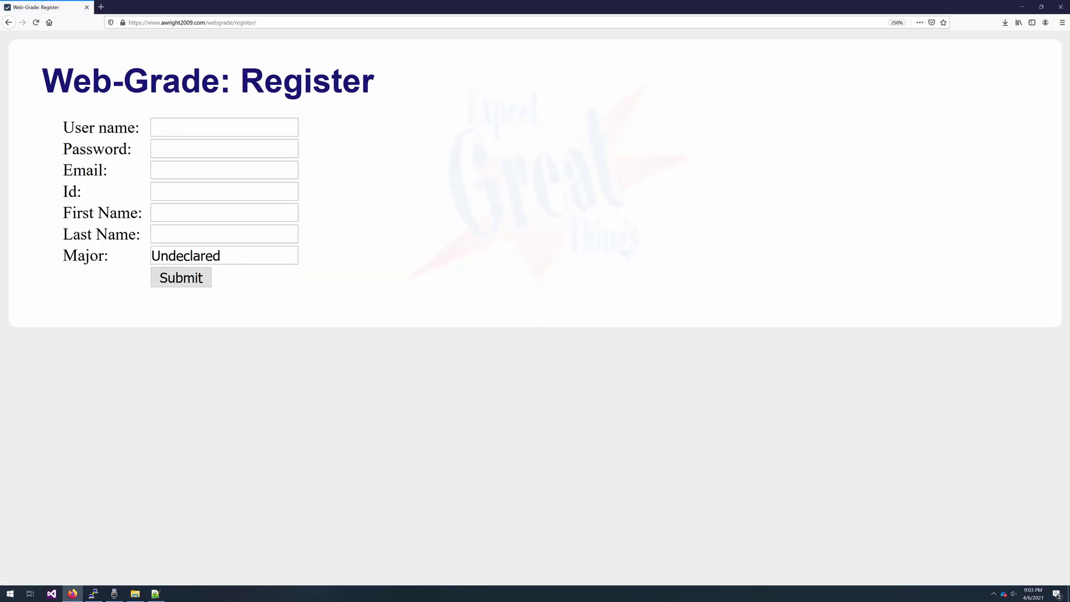
{"action": "left_click", "coordinate": [268, 24]}
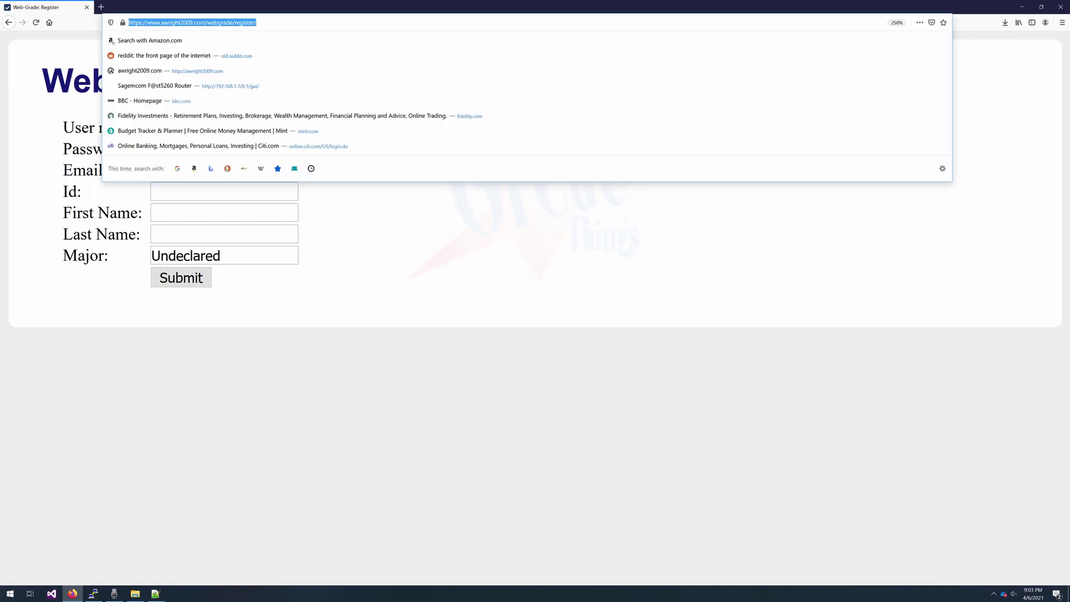
{"action": "left_click", "coordinate": [267, 24]}
{"action": "left_click", "coordinate": [523, 288]}
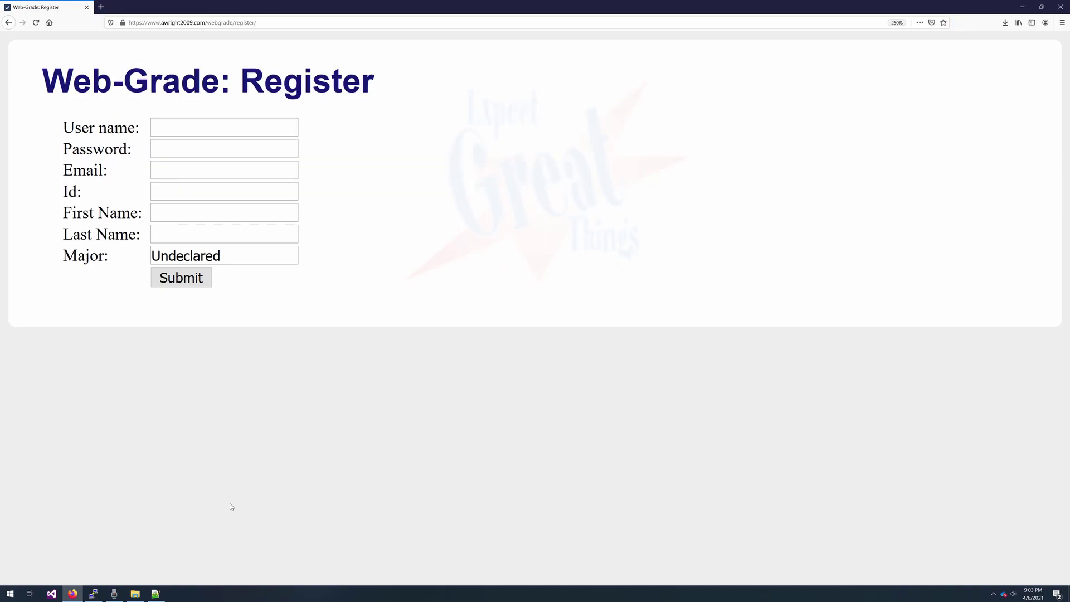
- Select the ^register/$ rewrite rule on line 5 of .htaccess
{"action": "left_click", "coordinate": [155, 593]}
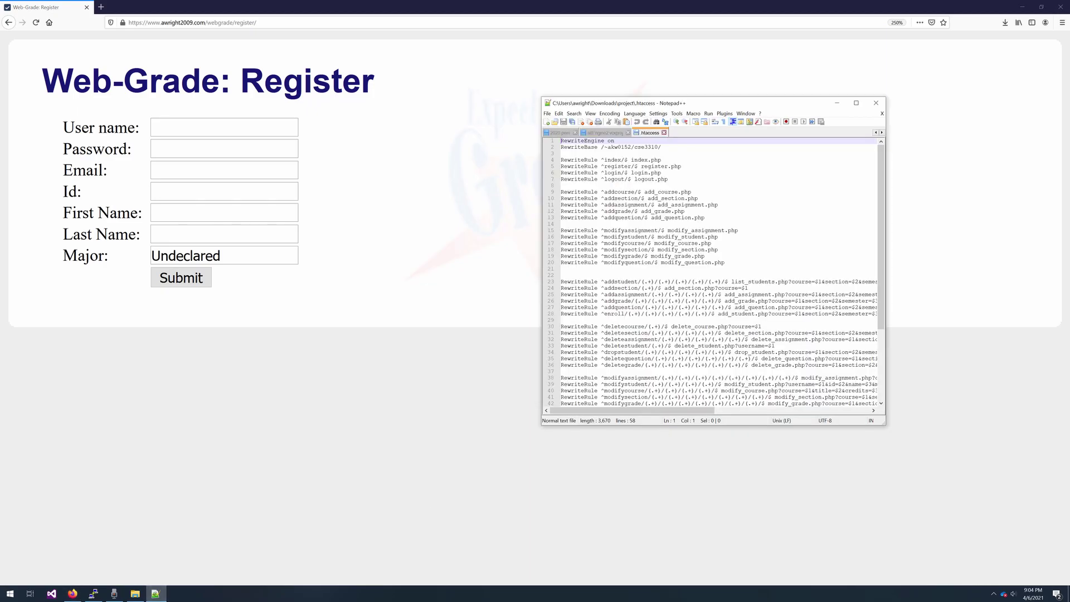
{"action": "left_click_drag", "start_coordinate": [682, 166], "coordinate": [641, 166]}
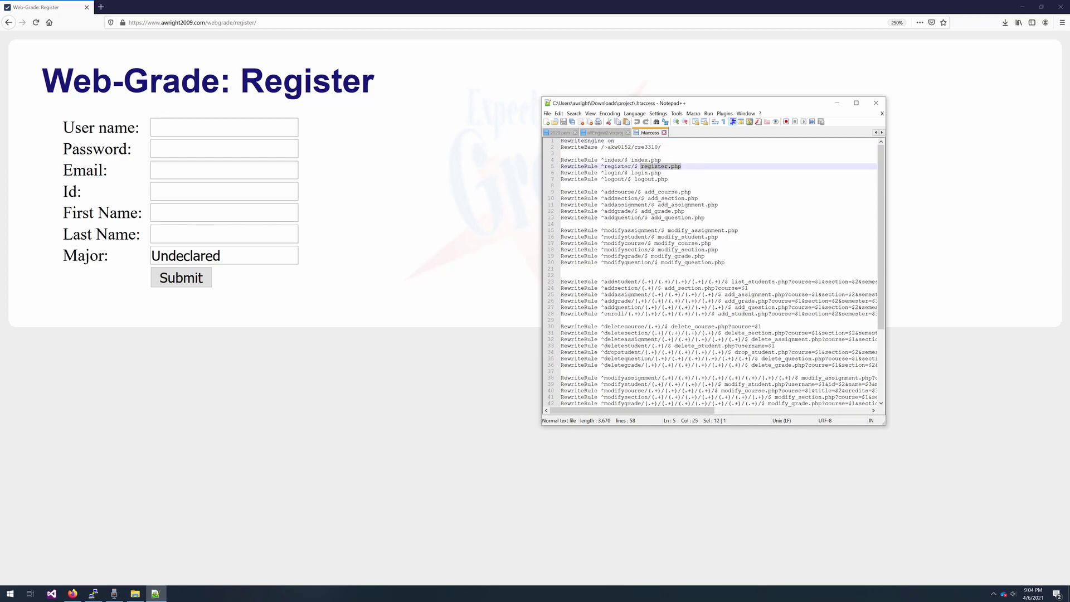
{"action": "left_click_drag", "start_coordinate": [641, 166], "coordinate": [601, 166]}
{"action": "left_click", "coordinate": [135, 594]}
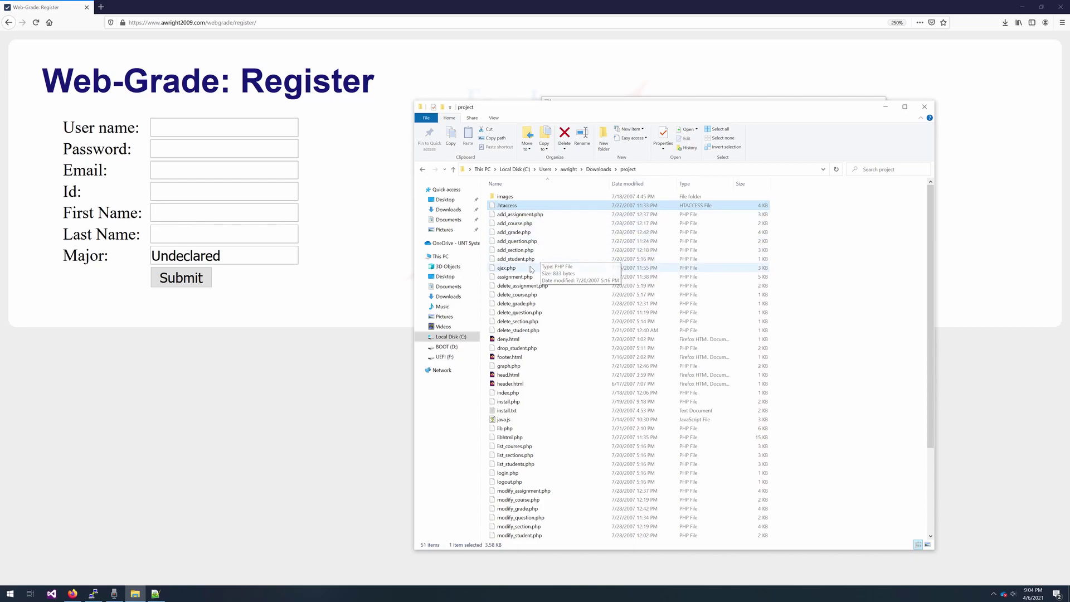
{"action": "left_click", "coordinate": [524, 270]}
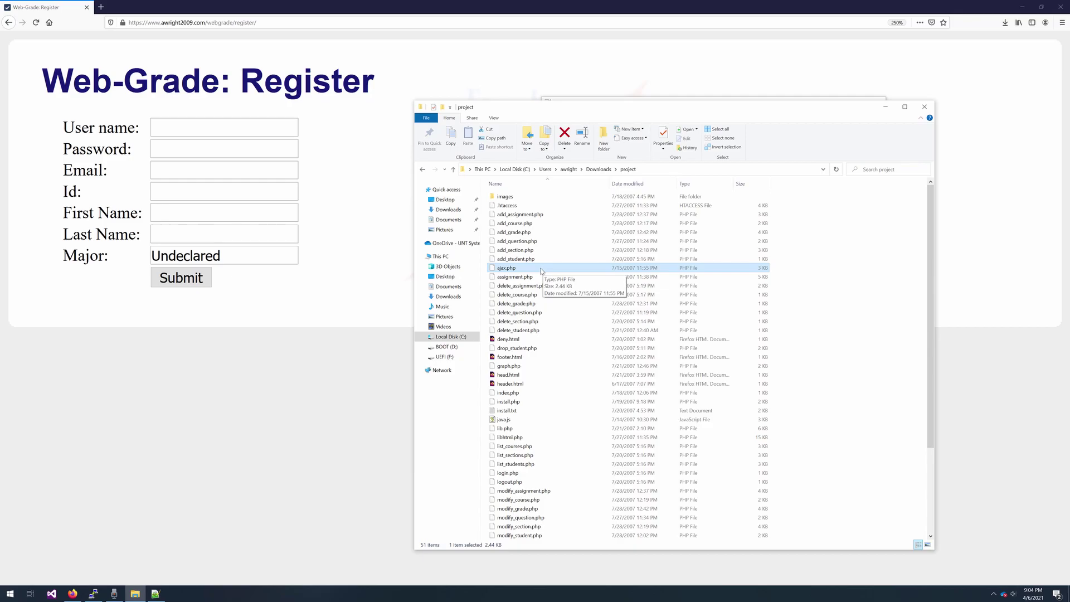
{"action": "right_click", "coordinate": [517, 271]}
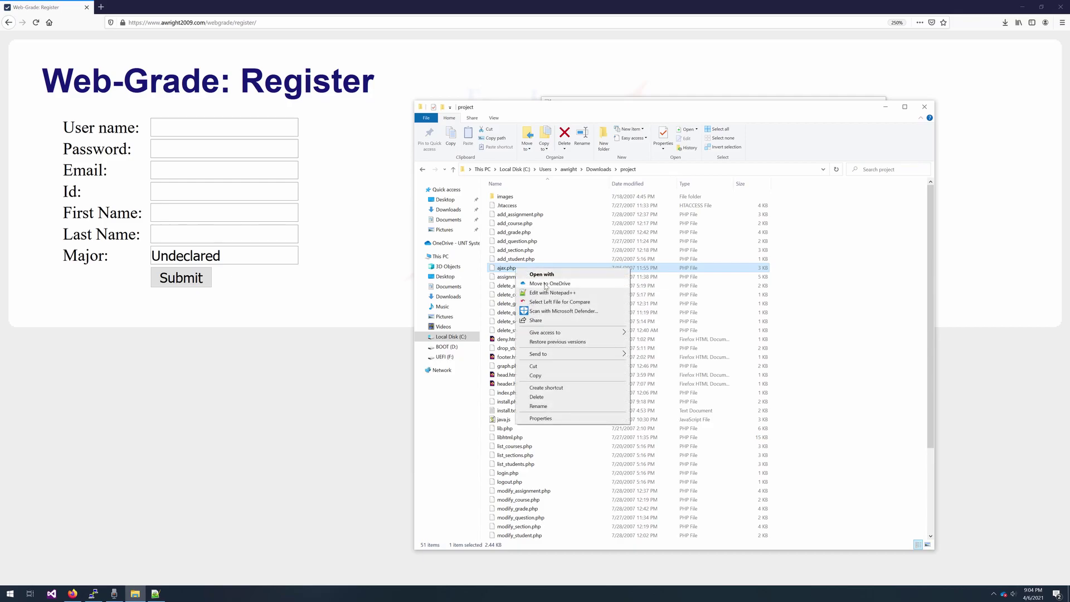
{"action": "left_click", "coordinate": [549, 292]}
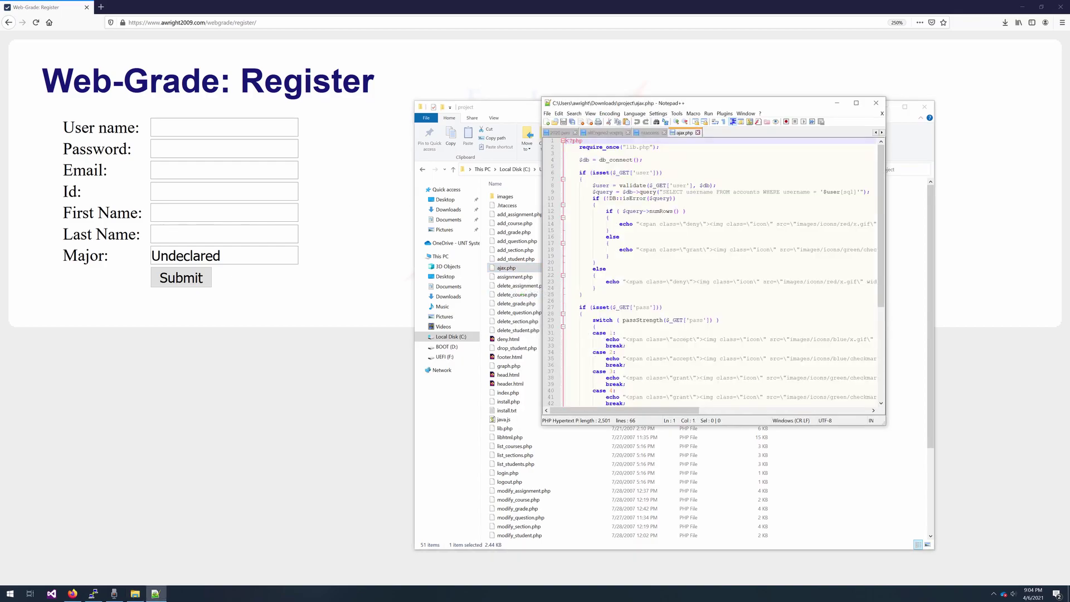
{"action": "left_click_drag", "start_coordinate": [716, 104], "coordinate": [546, 59]}
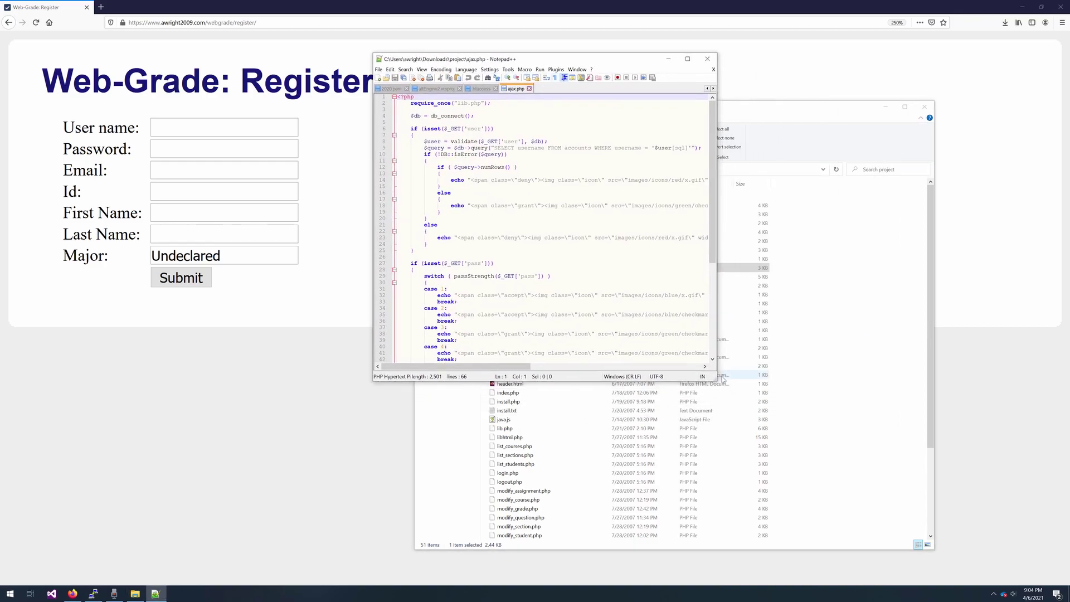
{"action": "left_click_drag", "start_coordinate": [721, 384], "coordinate": [1016, 542]}
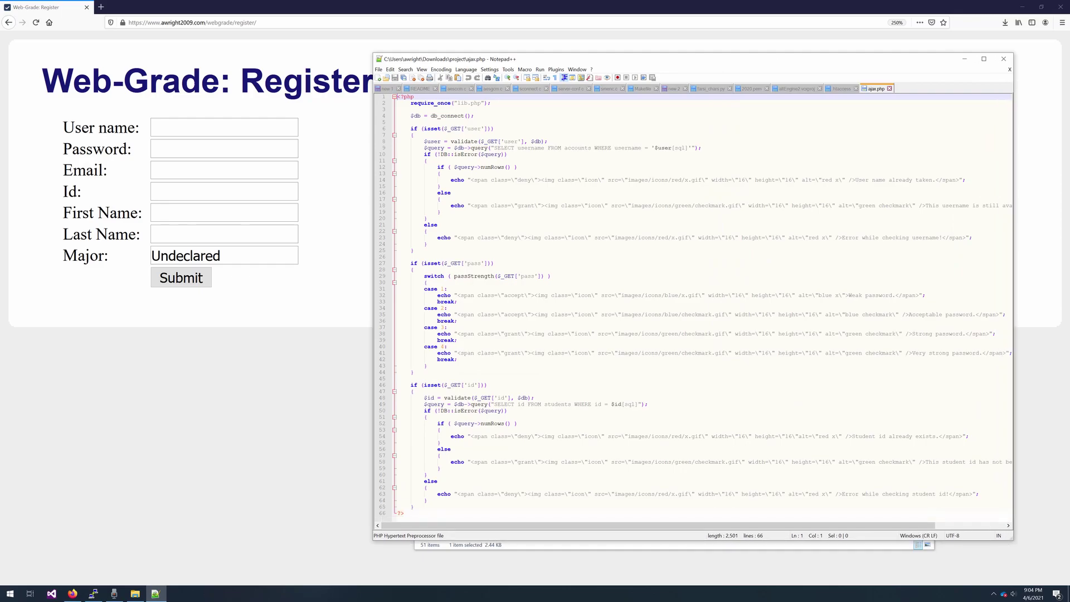
{"action": "left_click_drag", "start_coordinate": [473, 116], "coordinate": [414, 116]}
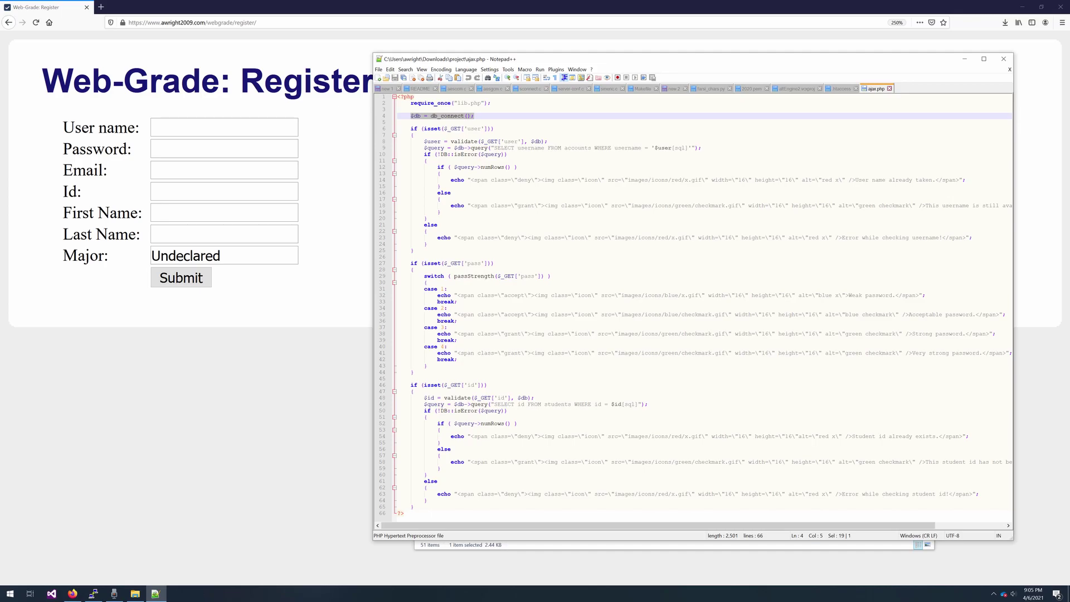
{"action": "left_click_drag", "start_coordinate": [475, 116], "coordinate": [411, 110]}
{"action": "left_click", "coordinate": [454, 129]}
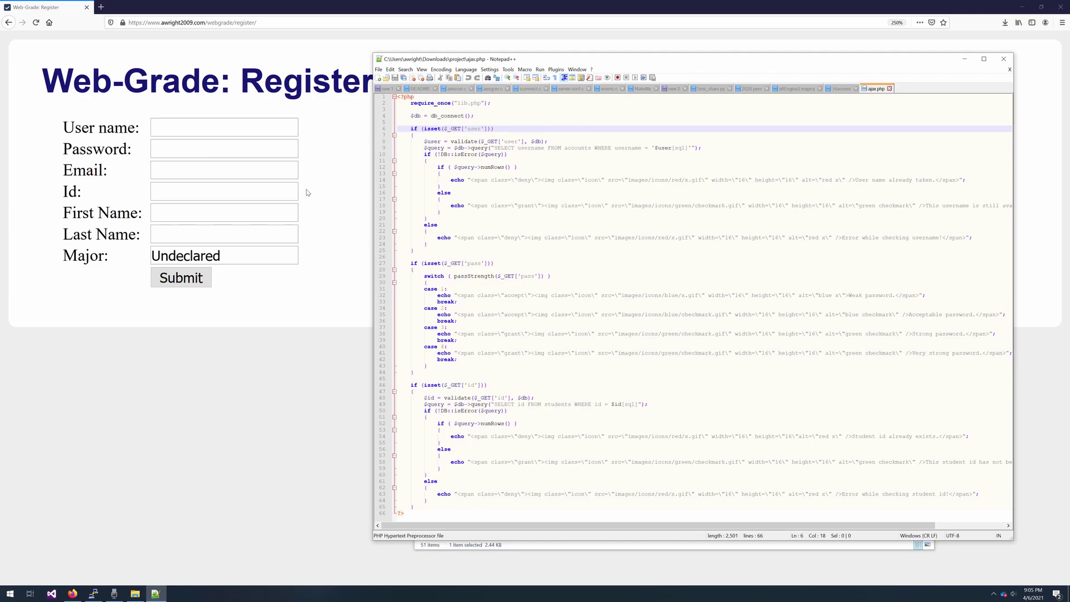
- Fill in the new user name, testing availability against an existing account name first
{"action": "left_click", "coordinate": [234, 128]}
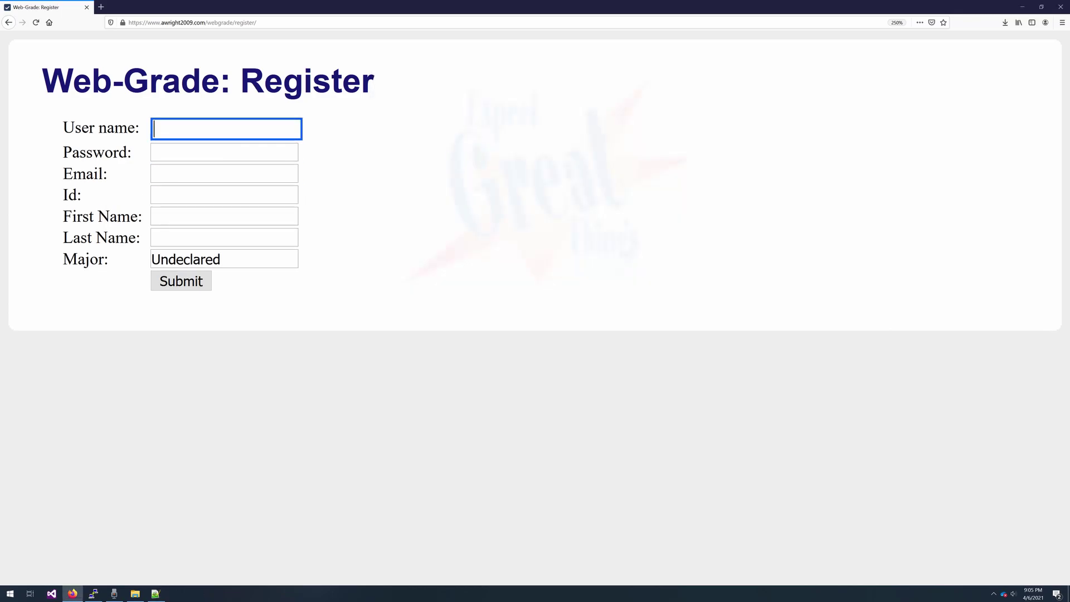
{"action": "type", "text": "bob"}
{"action": "left_click", "coordinate": [229, 151]}
{"action": "key", "text": "shift+Tab"}
{"action": "type", "text": "awright"}
{"action": "key", "text": "Tab"}
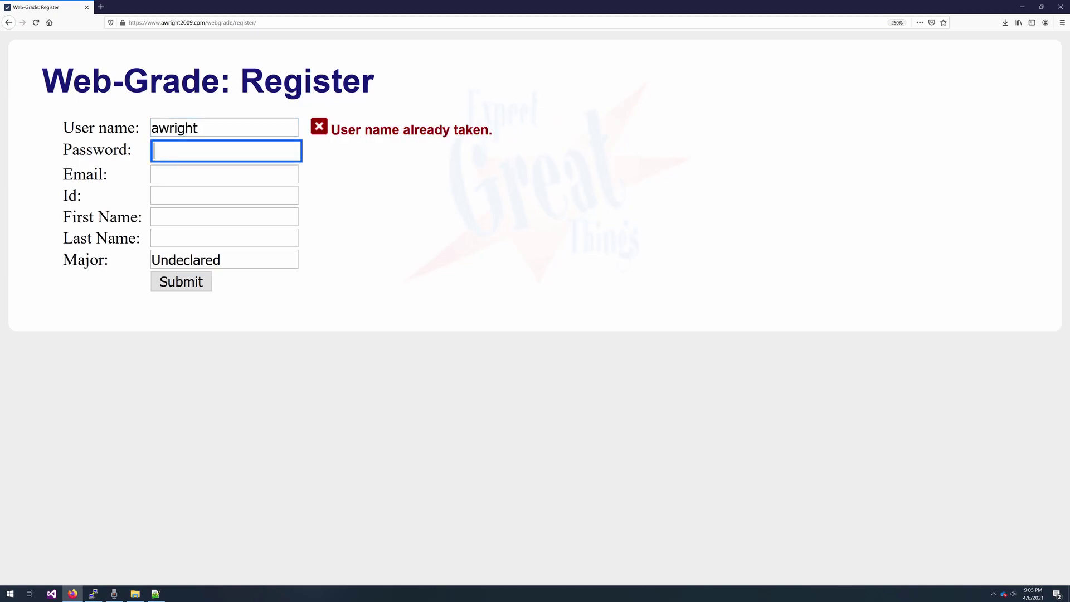
{"action": "key", "text": "shift+Tab"}
{"action": "type", "text": "bob"}
{"action": "key", "text": "Tab"}
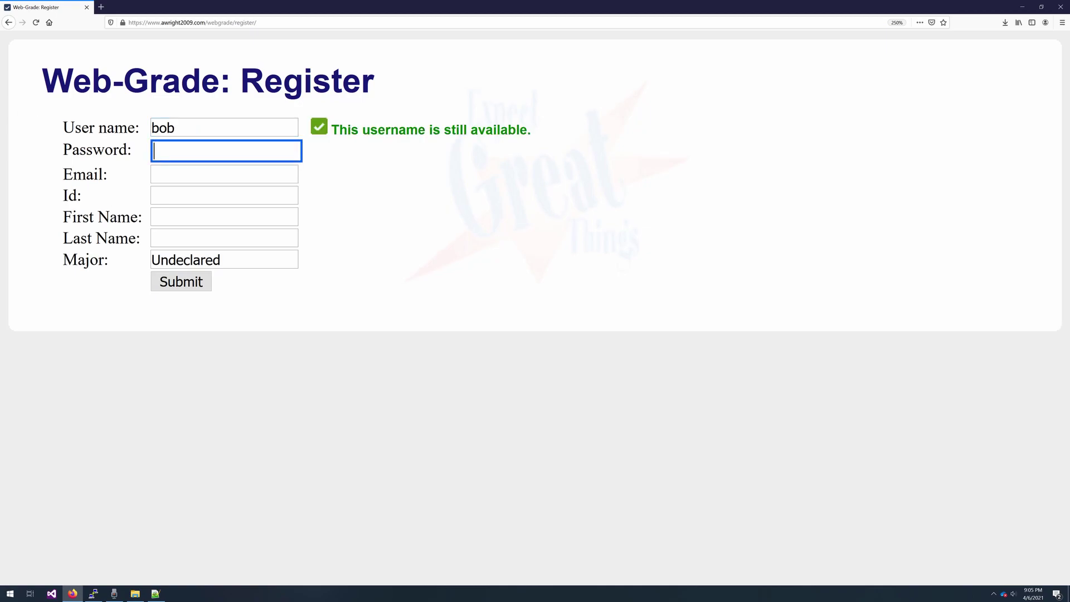
- Enter the email and a password, adjusting the password until its strength check passes
{"action": "type", "text": "●●●"}
{"action": "key", "text": "Tab"}
{"action": "key", "text": "Tab"}
{"action": "key", "text": "shift+Tab"}
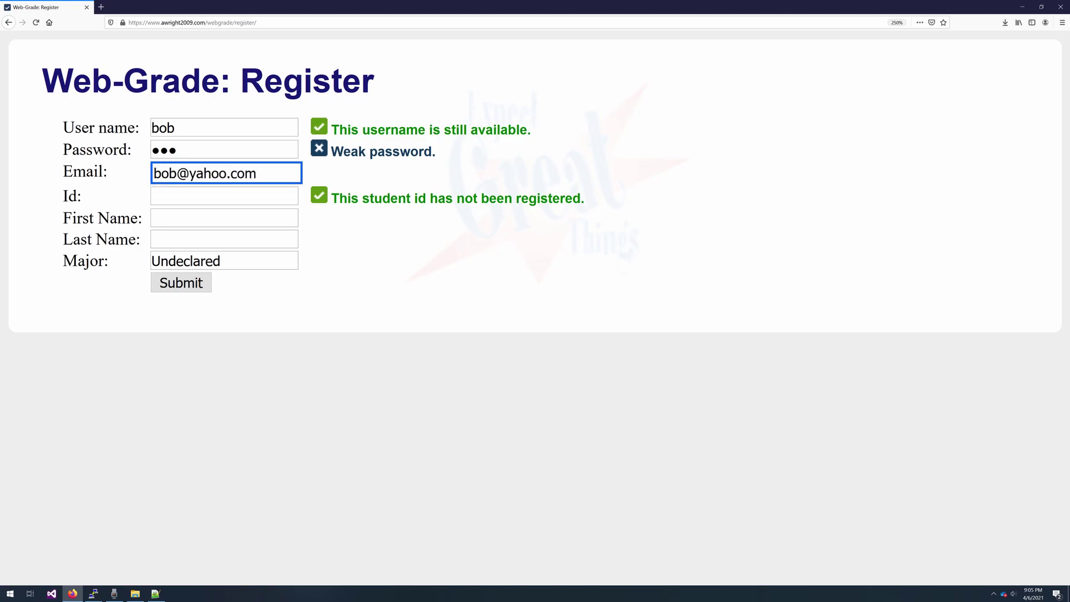
{"action": "left_click", "coordinate": [240, 151]}
{"action": "type", "text": "1"}
{"action": "left_click", "coordinate": [267, 175]}
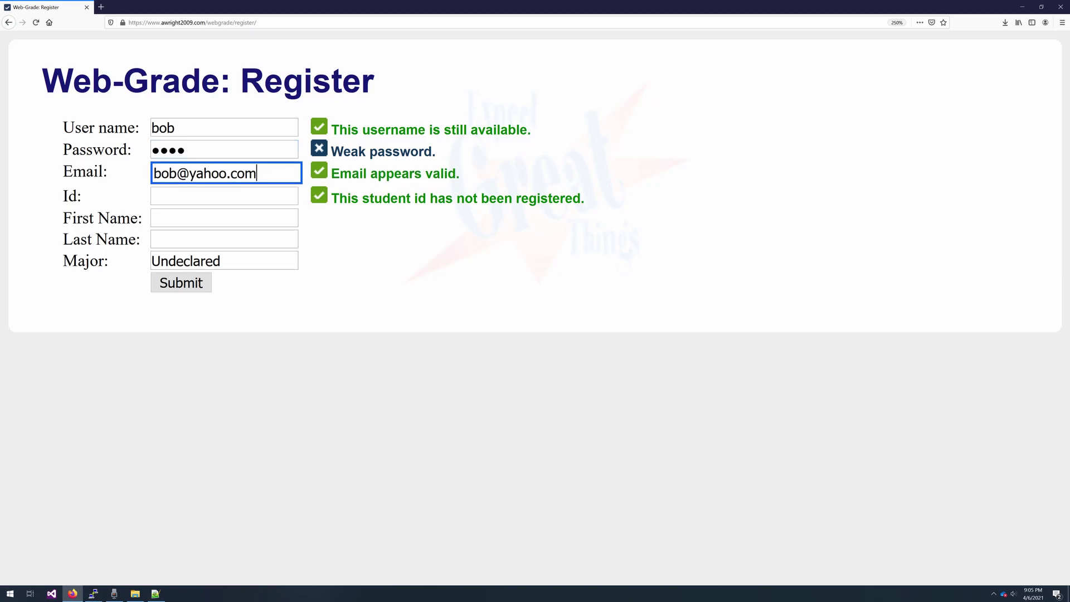
{"action": "left_click", "coordinate": [262, 151]}
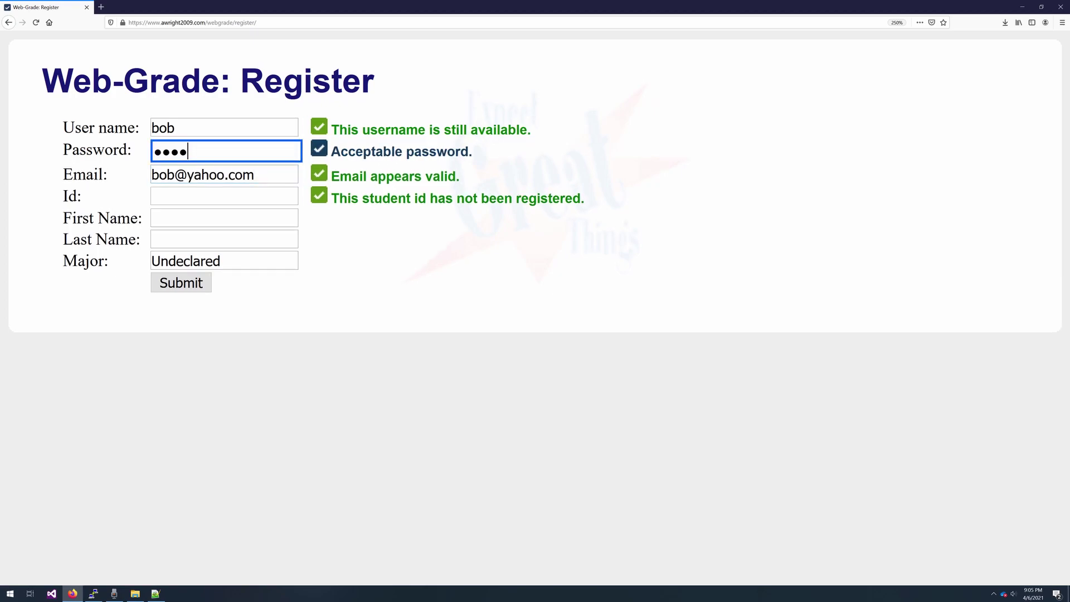
{"action": "key", "text": "Home"}
{"action": "key", "text": "shift+Right"}
{"action": "type", "text": "●"}
{"action": "left_click", "coordinate": [268, 175]}
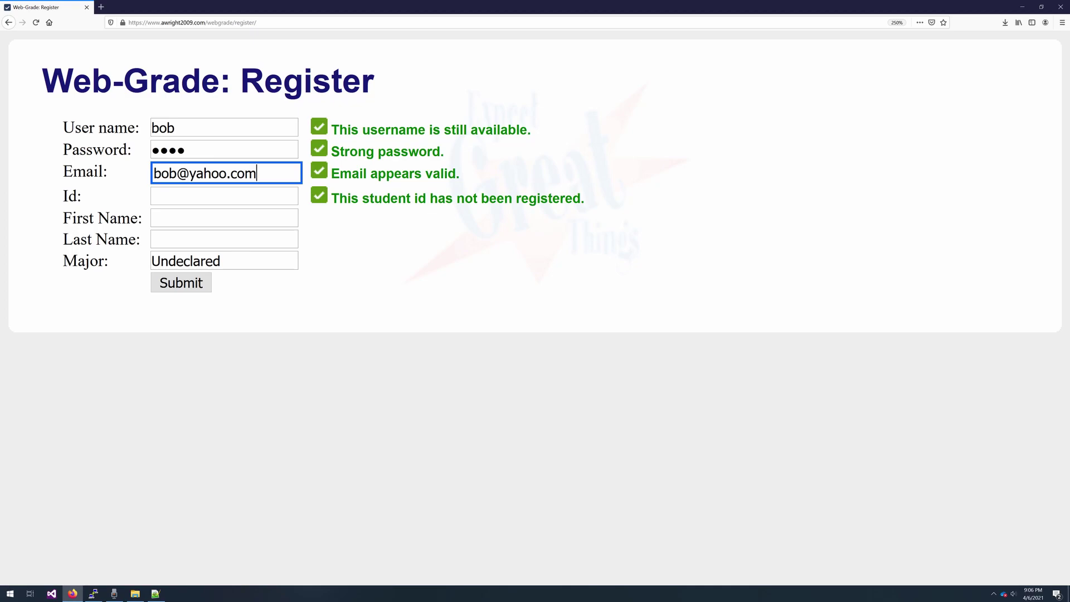
- Enter the student Id and the student's first and last name
{"action": "left_click", "coordinate": [226, 195]}
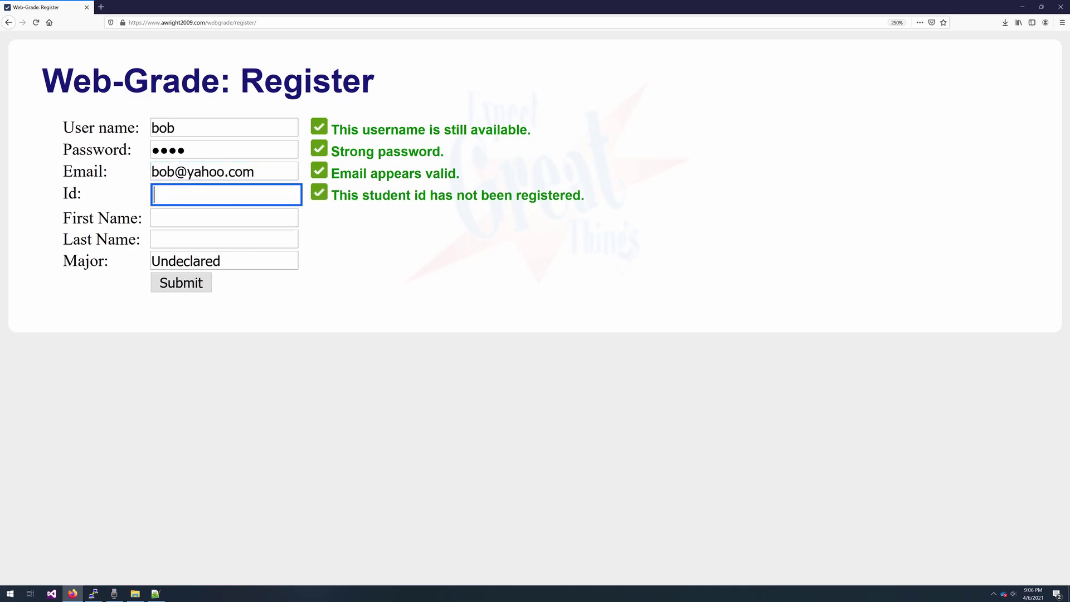
{"action": "left_click", "coordinate": [226, 218]}
{"action": "type", "text": "1234"}
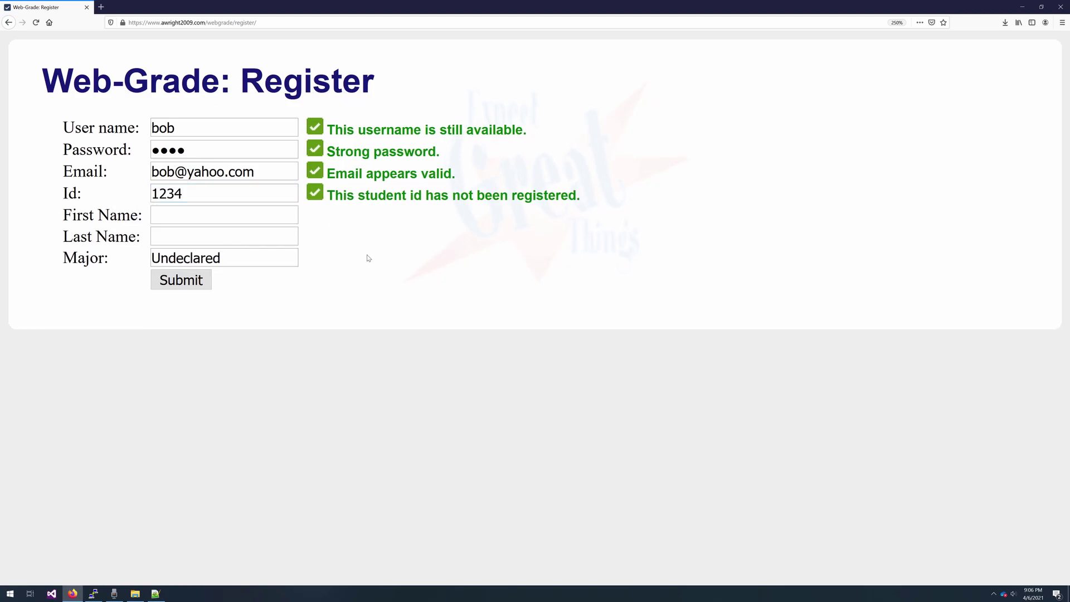
{"action": "key", "text": "Tab"}
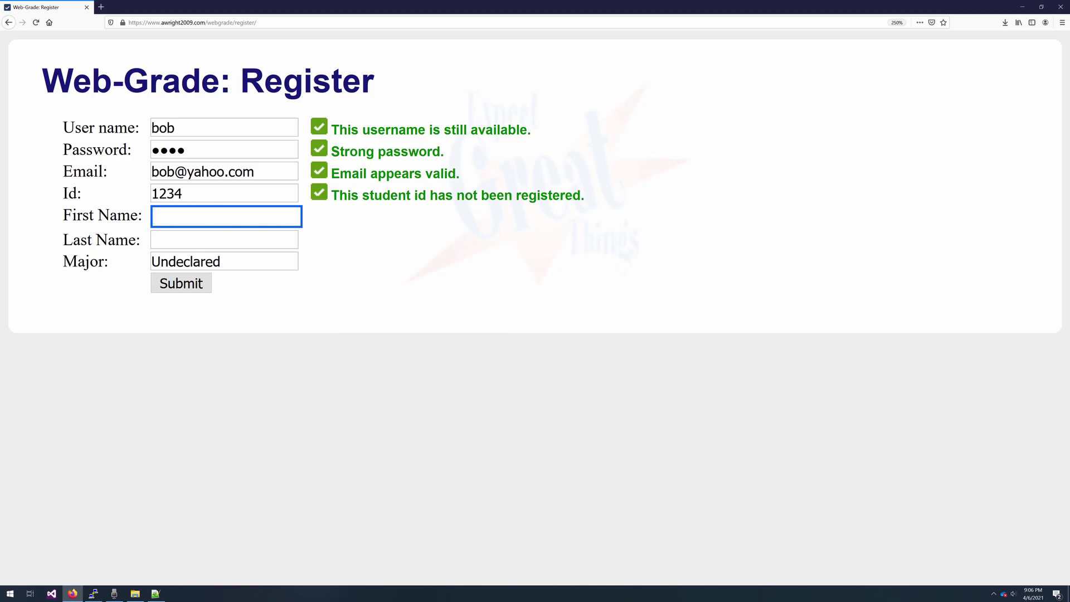
{"action": "type", "text": "bob"}
{"action": "key", "text": "BackSpace"}
{"action": "key", "text": "BackSpace"}
{"action": "key", "text": "BackSpace"}
{"action": "type", "text": "Bob"}
{"action": "key", "text": "Tab"}
{"action": "type", "text": "Dole"}
- Set the major to History and submit the registration
{"action": "key", "text": "Tab"}
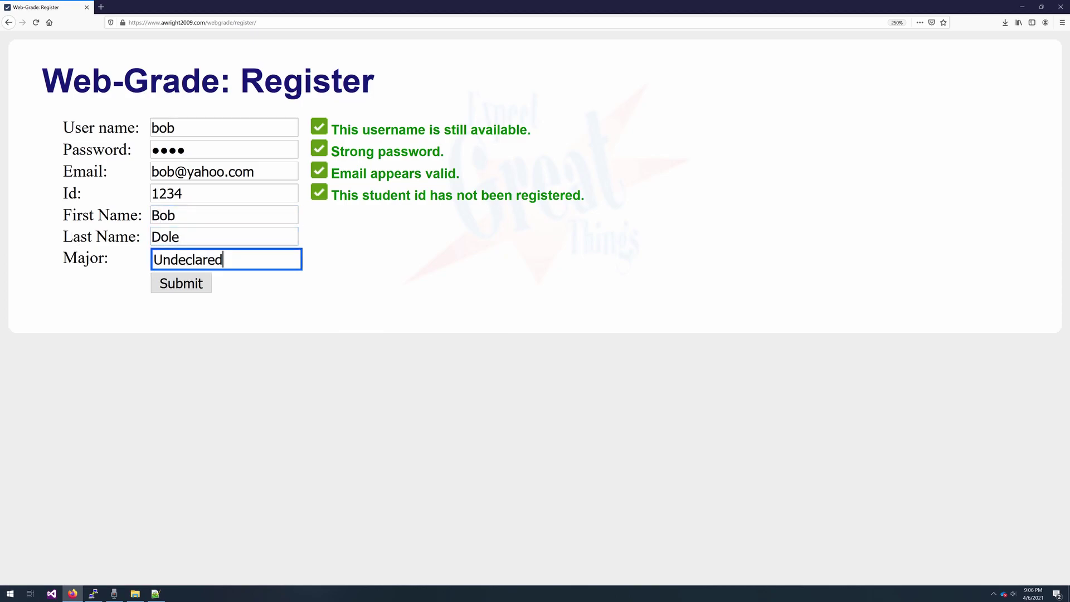
{"action": "type", "text": "Hisot"}
{"action": "key", "text": "BackSpace"}
{"action": "key", "text": "BackSpace"}
{"action": "type", "text": "tory"}
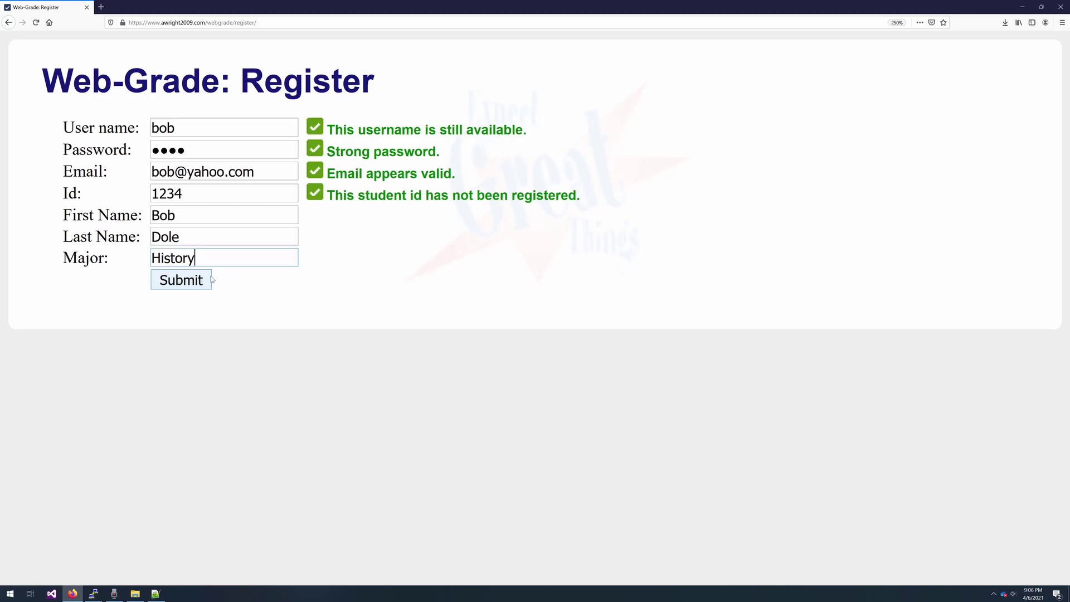
{"action": "left_click", "coordinate": [196, 288]}
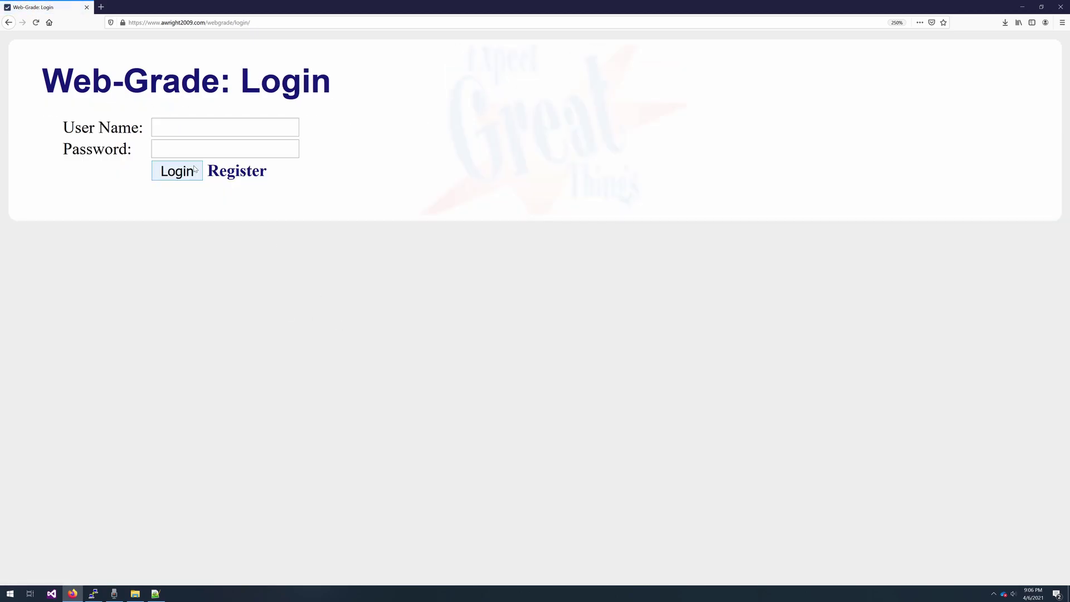
- Sign in on the Login page with the just-registered user name and password
{"action": "type", "text": "bob"}
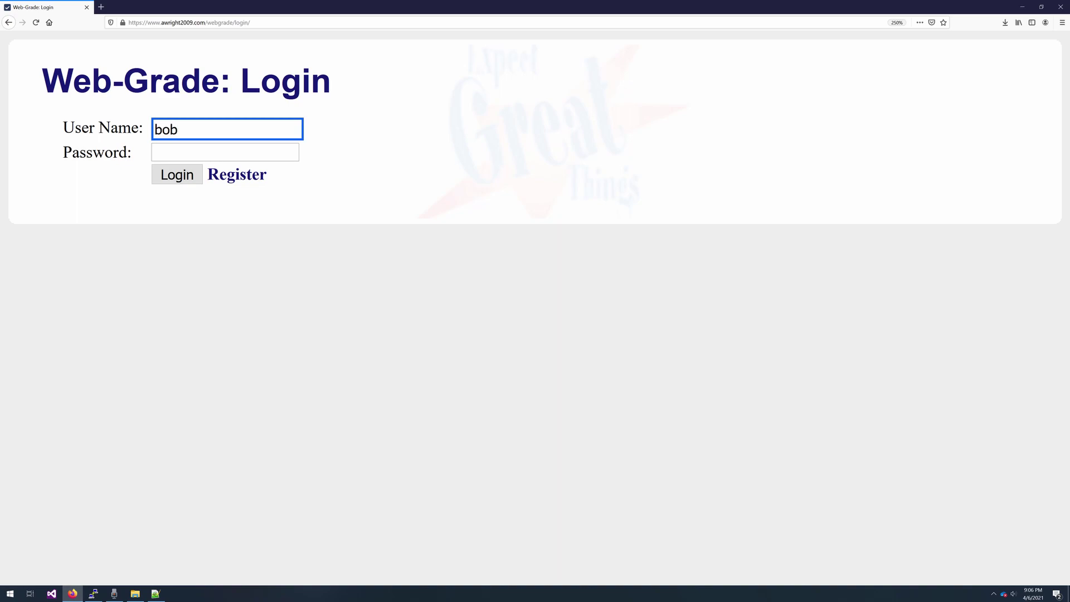
{"action": "key", "text": "Tab"}
{"action": "type", "text": "pass"}
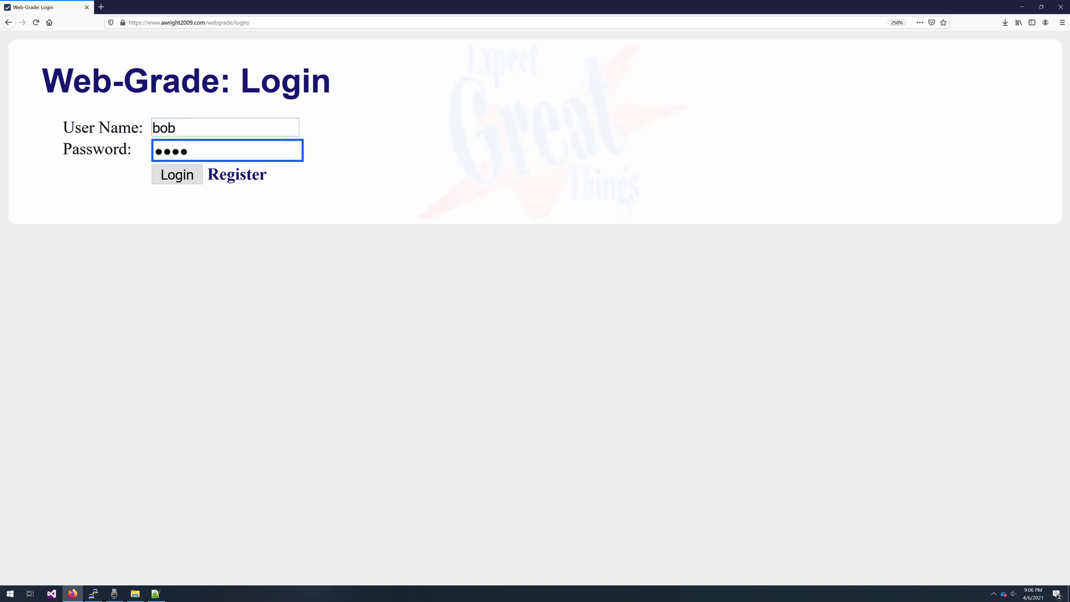
{"action": "left_click", "coordinate": [177, 174]}
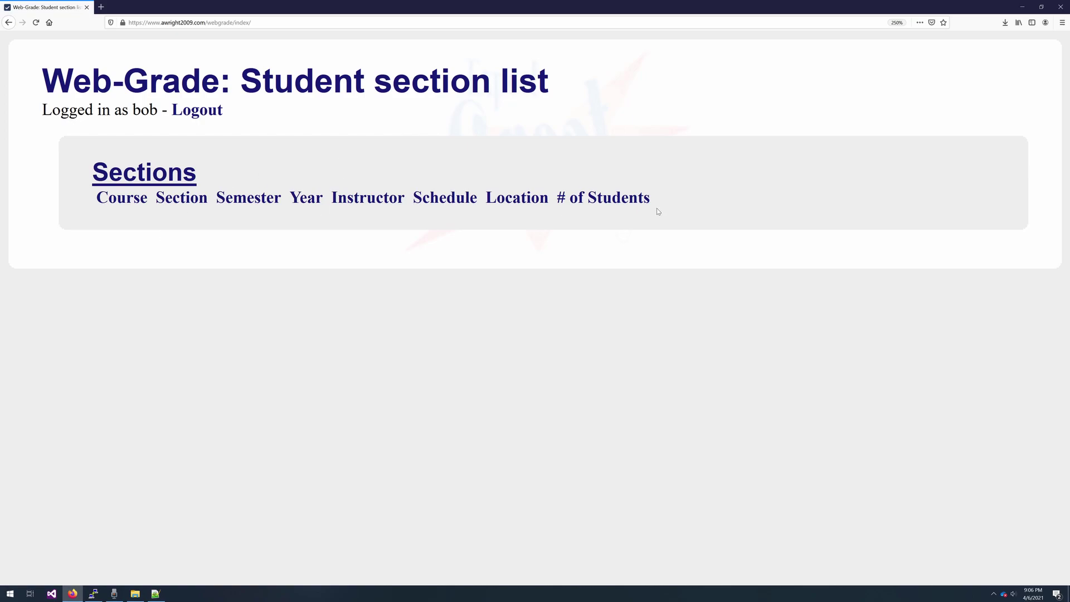
- Log out and attempt to sign in with another existing account's credentials
{"action": "left_click", "coordinate": [206, 117]}
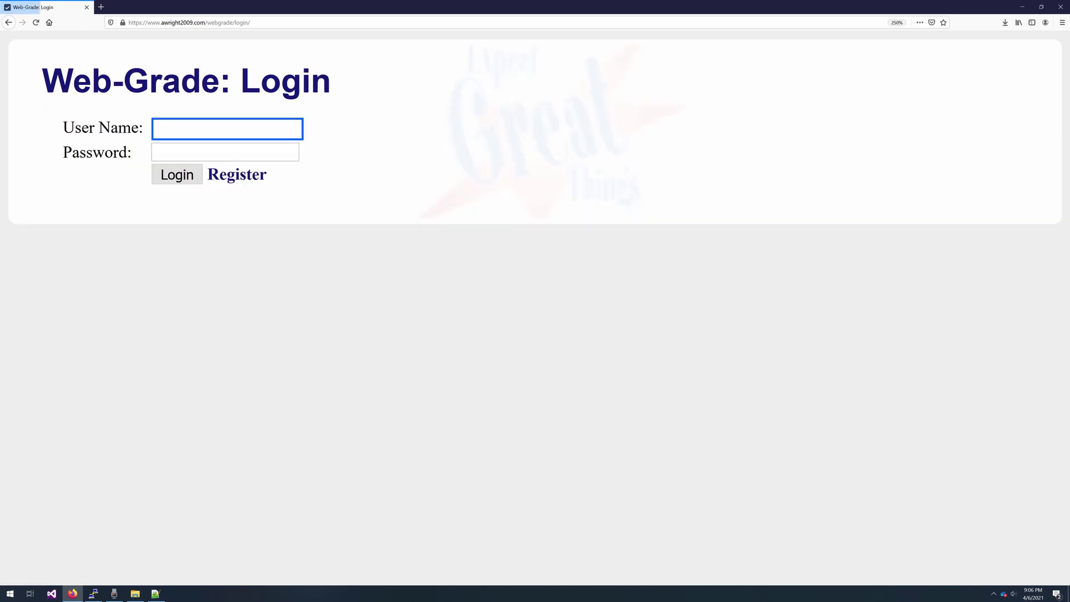
{"action": "type", "text": "awright"}
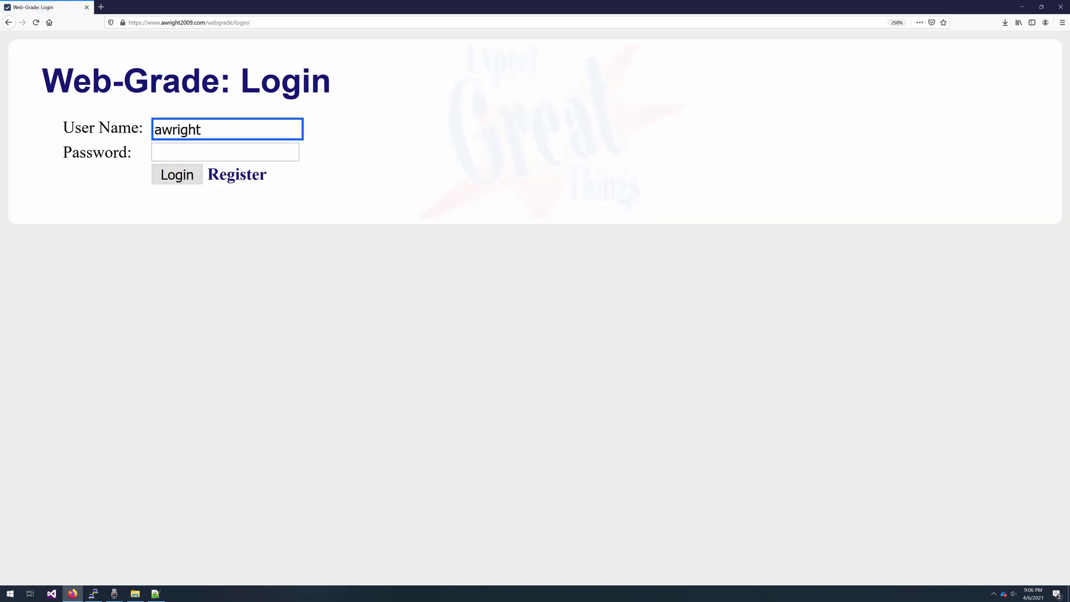
{"action": "key", "text": "Tab"}
{"action": "type", "text": "••••••"}
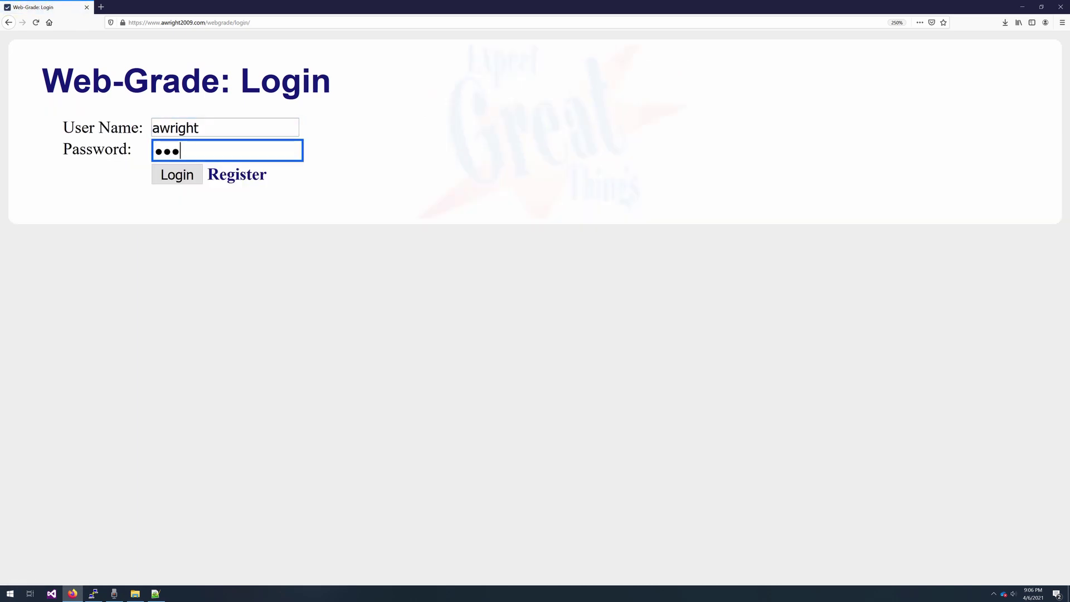
{"action": "left_click", "coordinate": [179, 175]}
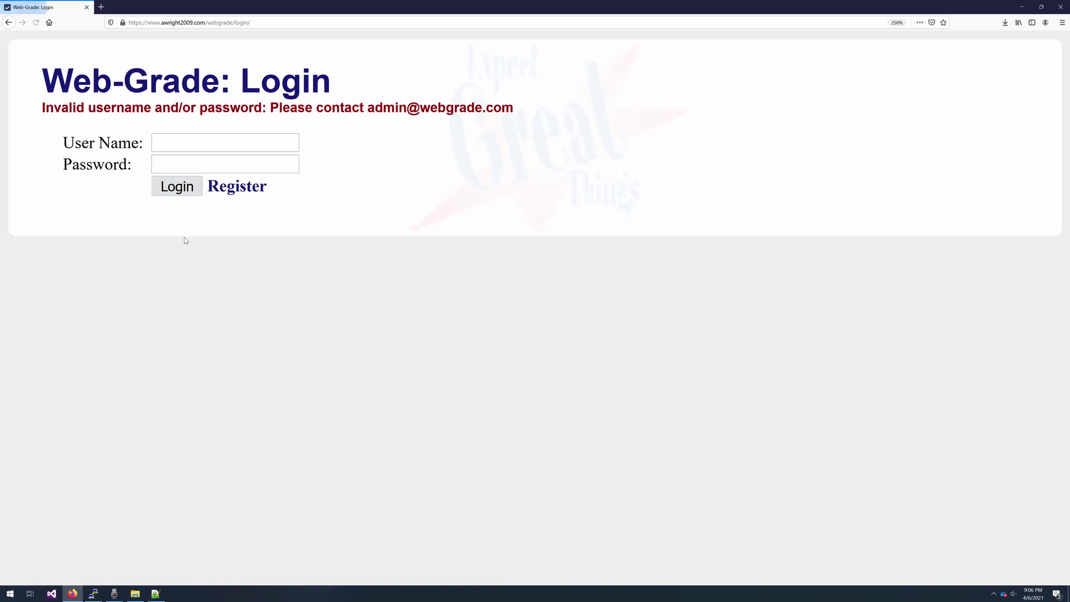
- Re-enter that account's user name and password and log in successfully
{"action": "left_click", "coordinate": [225, 143]}
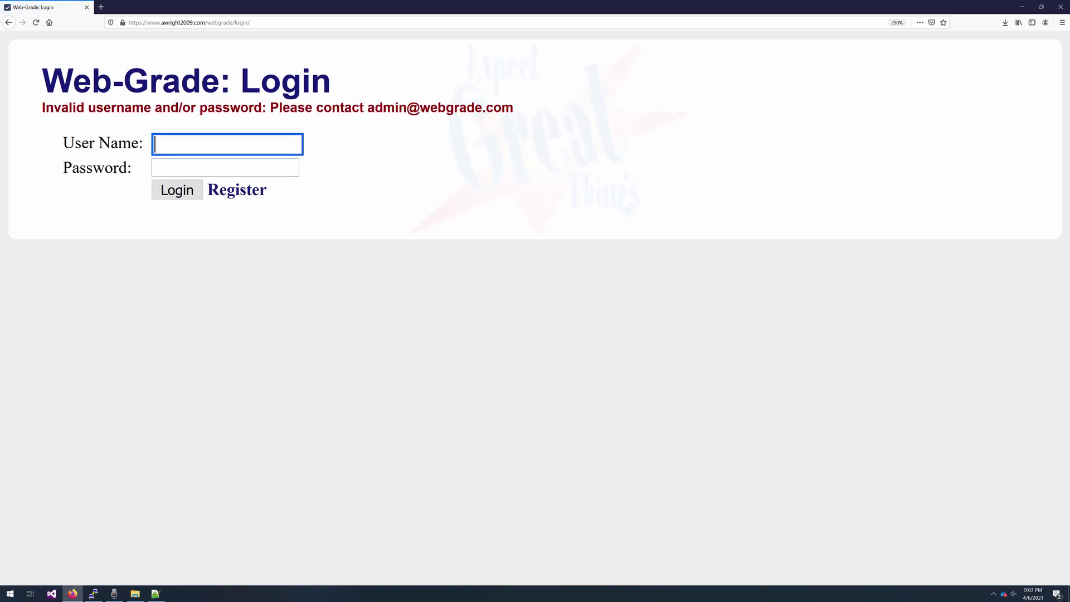
{"action": "type", "text": "awright"}
{"action": "key", "text": "Tab"}
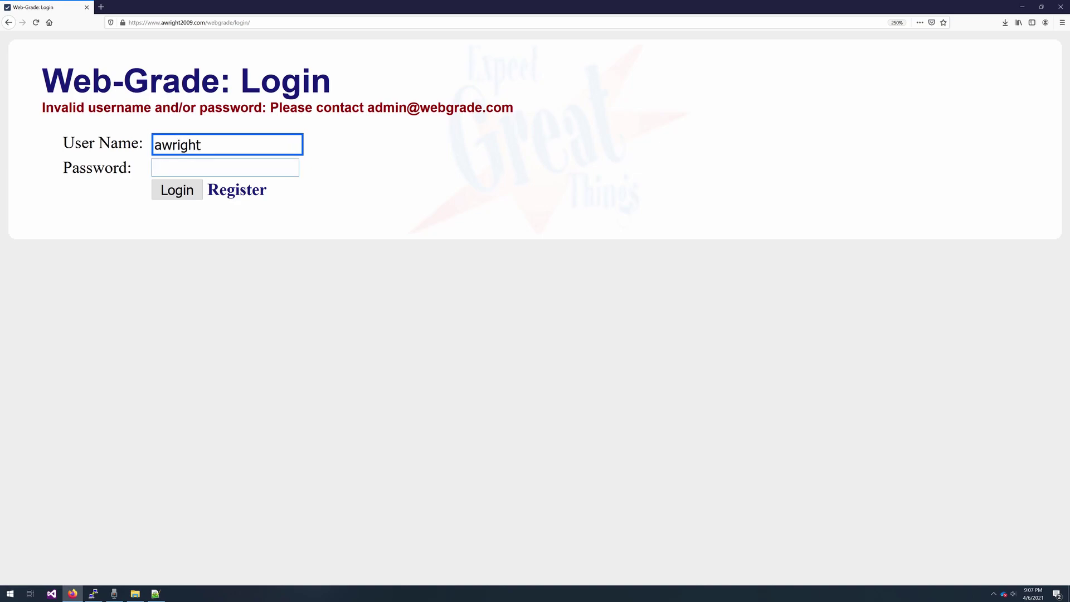
{"action": "type", "text": "********"}
{"action": "key", "text": "Return"}
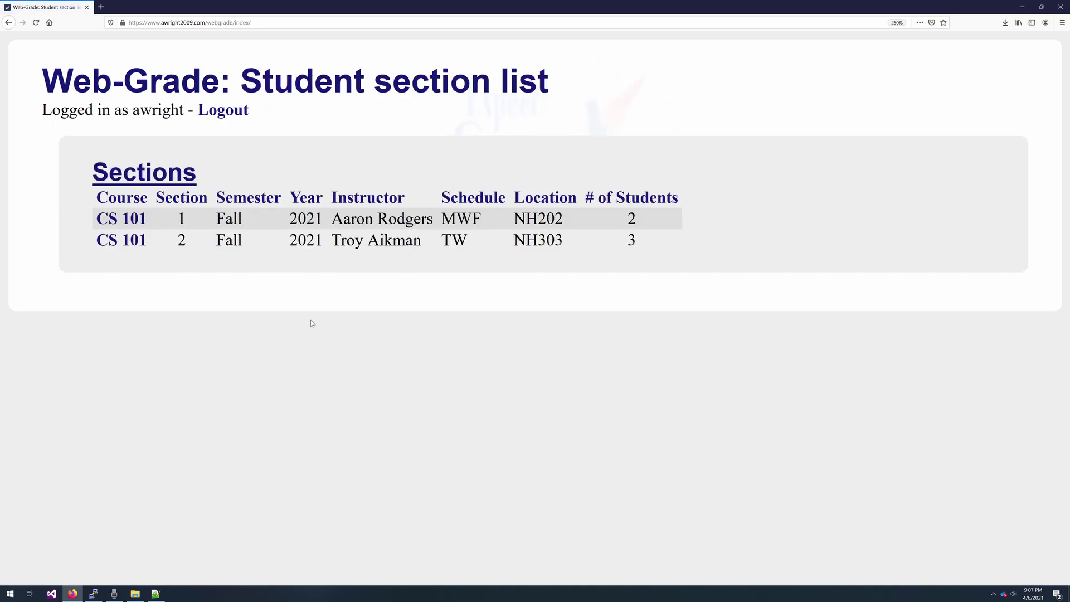
- View CS 101 Section 1's grades and progress chart, then log out
{"action": "left_click", "coordinate": [121, 218]}
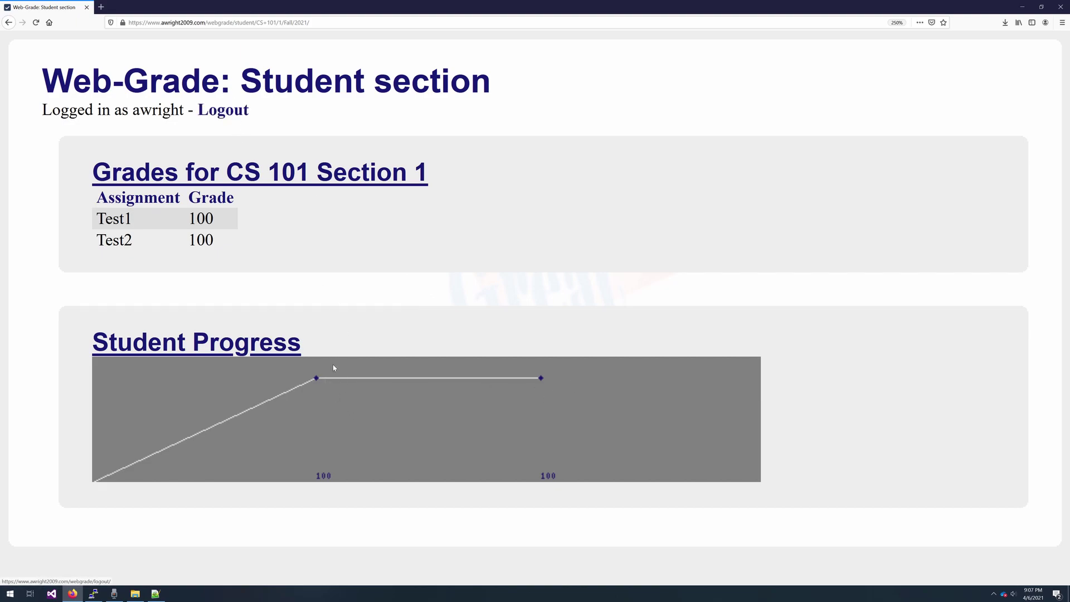
{"action": "left_click", "coordinate": [224, 112]}
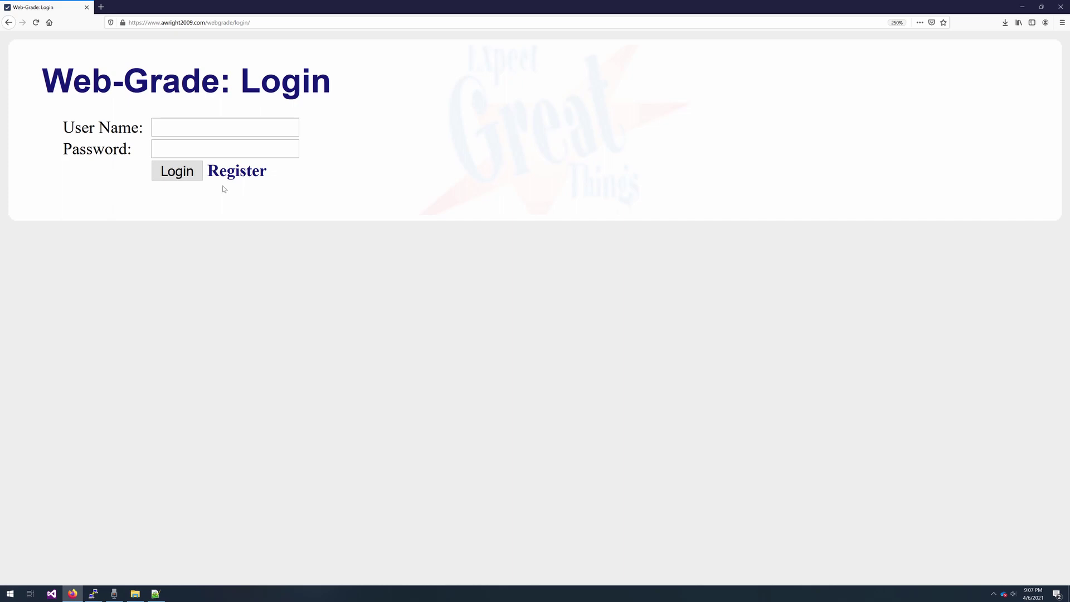
- Log in with the viewing account and open the CS 101 Section 1 grades
{"action": "left_click", "coordinate": [239, 120]}
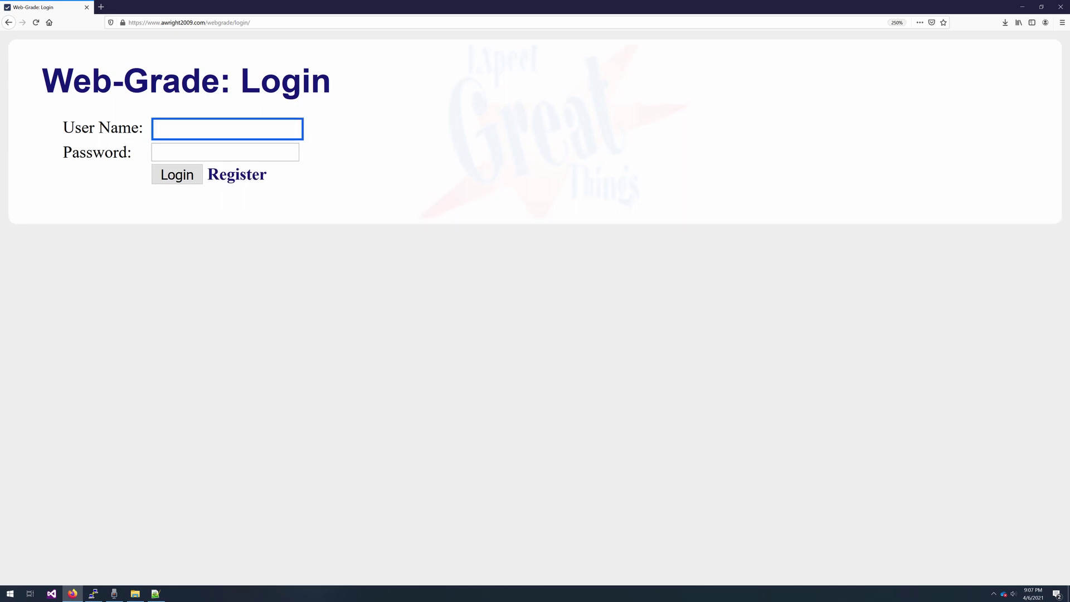
{"action": "type", "text": "view"}
{"action": "key", "text": "Tab"}
{"action": "type", "text": "view"}
{"action": "key", "text": "Return"}
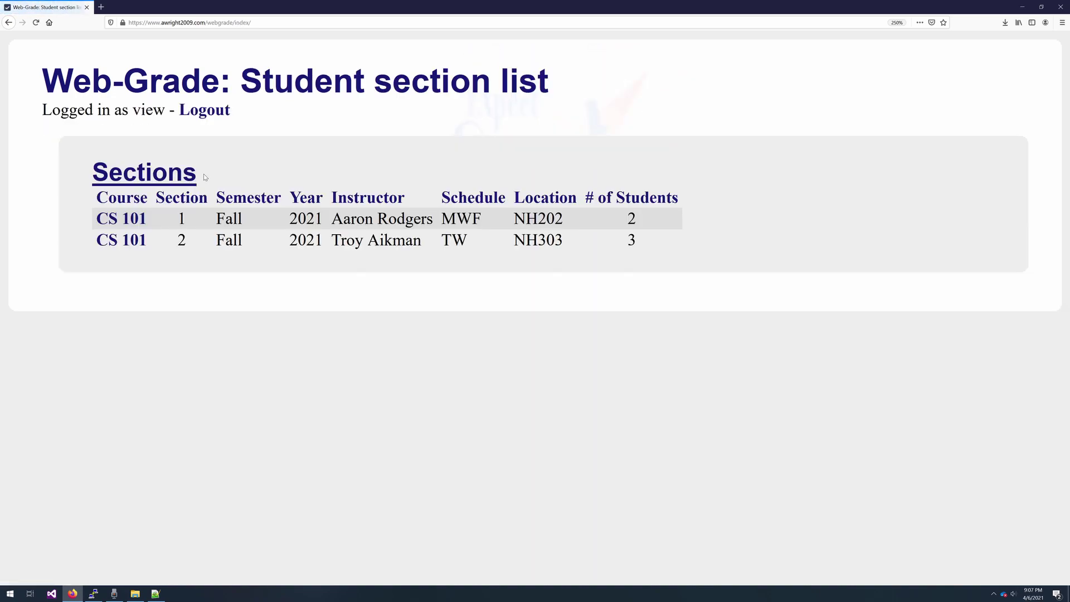
{"action": "left_click", "coordinate": [126, 223]}
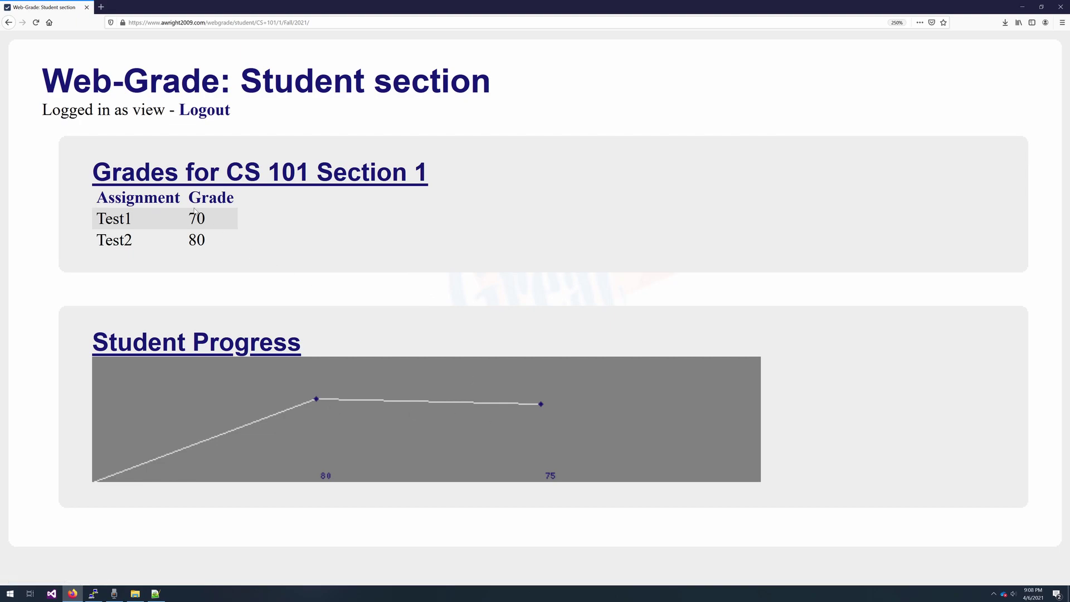
- Highlight the Test1 grade of 70 and Test2 grade of 80, then log out
{"action": "left_click_drag", "start_coordinate": [208, 219], "coordinate": [183, 246]}
{"action": "left_click", "coordinate": [212, 237]}
{"action": "left_click_drag", "start_coordinate": [212, 220], "coordinate": [182, 222]}
{"action": "left_click_drag", "start_coordinate": [214, 237], "coordinate": [185, 238]}
{"action": "left_click", "coordinate": [223, 117]}
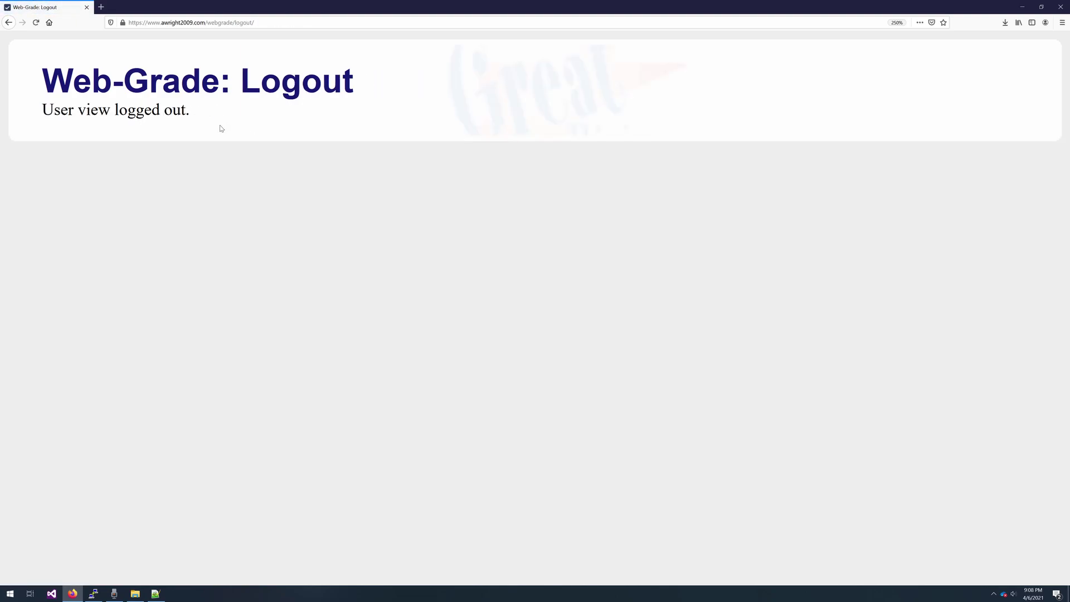
- View the new-user registration form, then return to the login page
{"action": "left_click", "coordinate": [229, 150]}
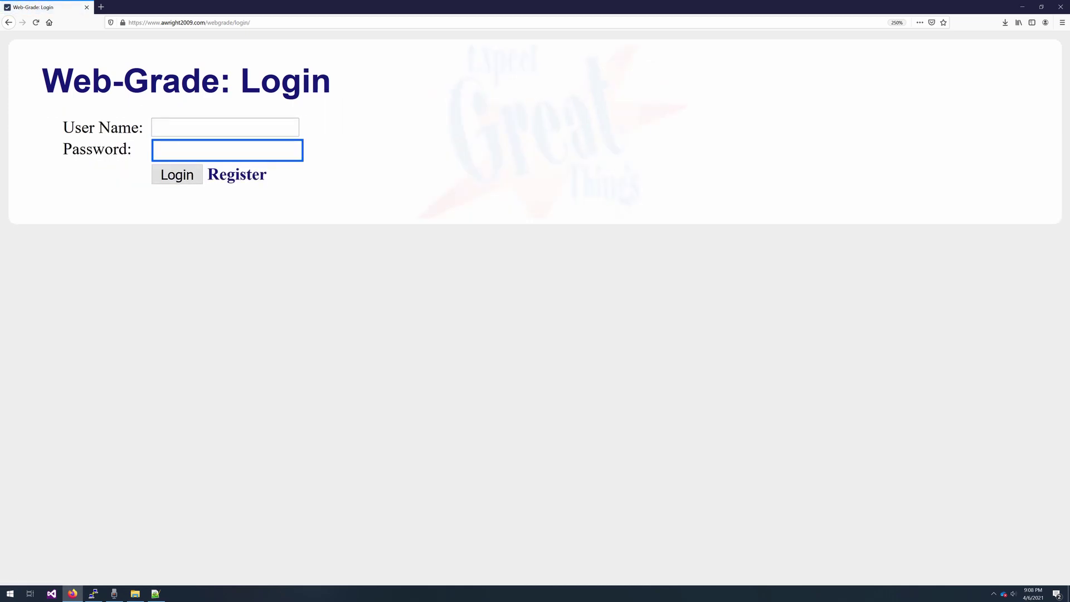
{"action": "left_click", "coordinate": [233, 180]}
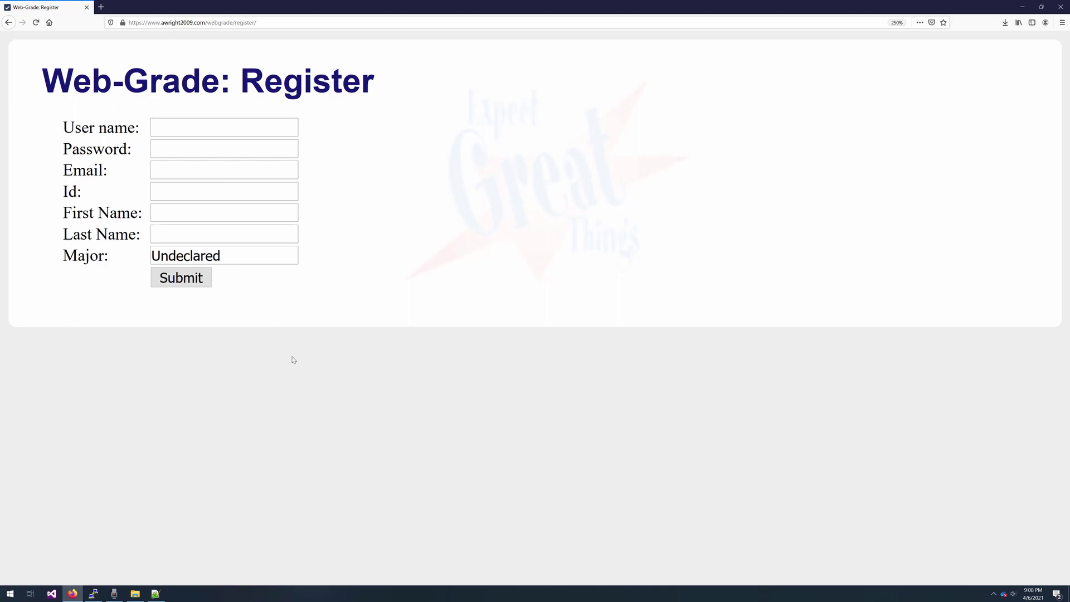
{"action": "key", "text": "alt+Left"}
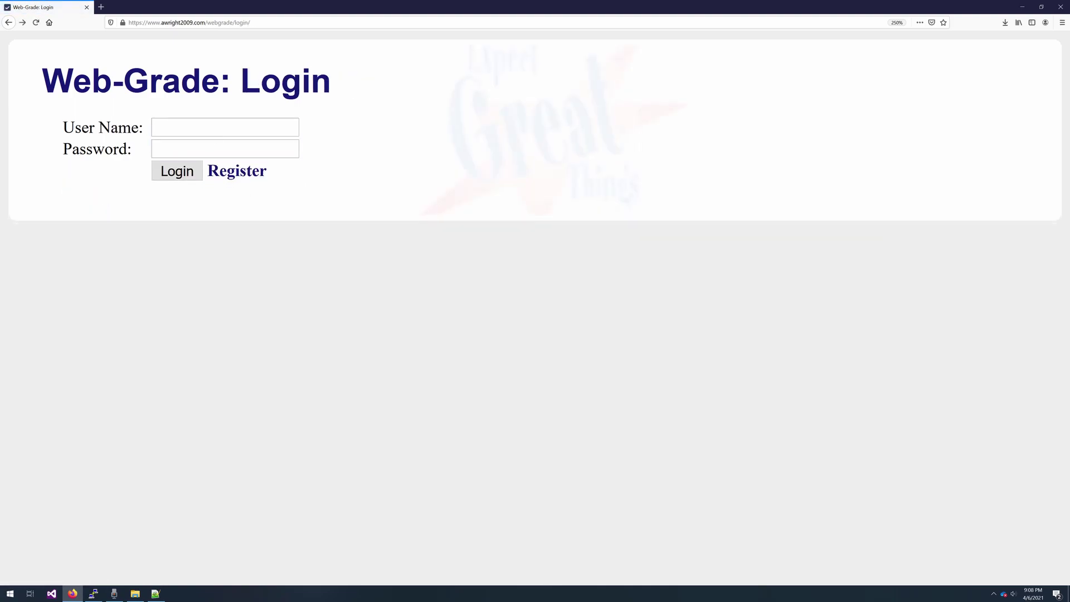
- Log in with the root administrator account and view the course list
{"action": "type", "text": "root"}
{"action": "key", "text": "Tab"}
{"action": "type", "text": "root"}
{"action": "left_click", "coordinate": [183, 180]}
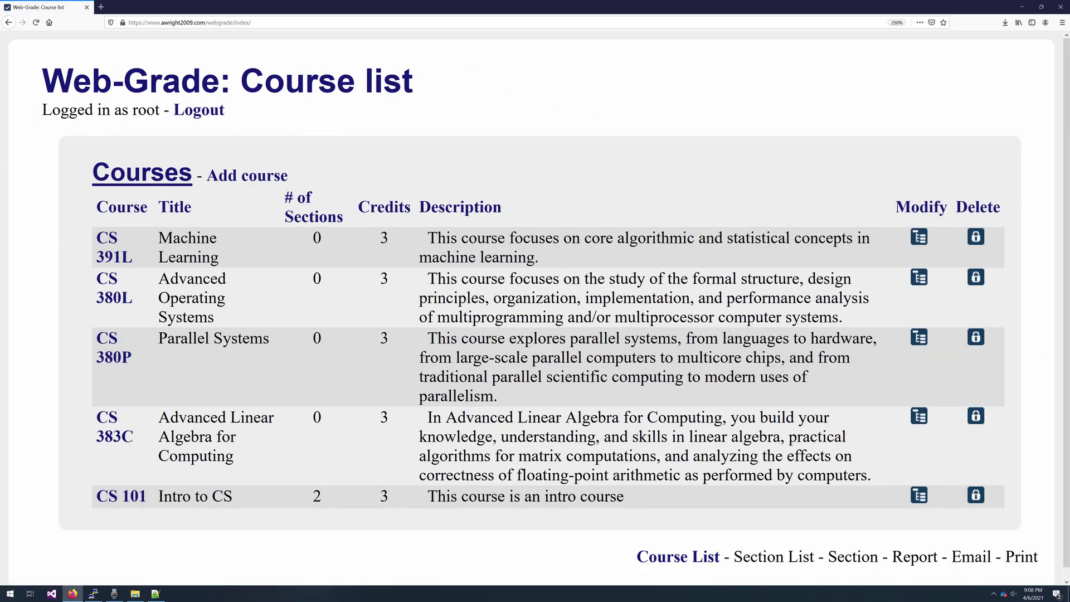
{"action": "scroll", "coordinate": [535, 306], "scroll_direction": "down", "scroll_amount": 1}
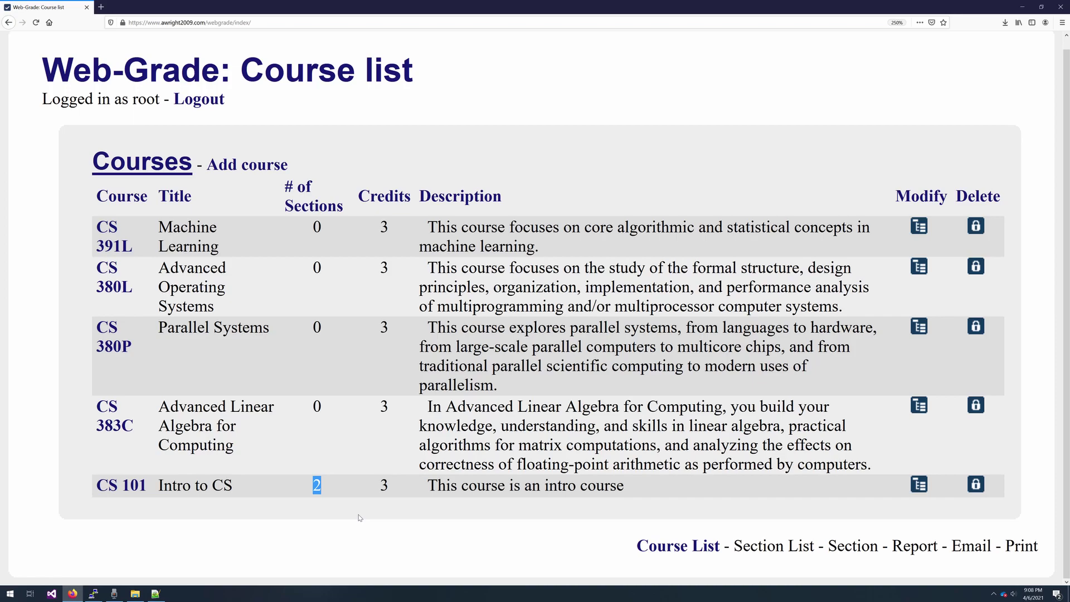
- Add course CS300 'Databases', described 'Intro to SQL and relational databases', fixing the typo
{"action": "left_click", "coordinate": [245, 165]}
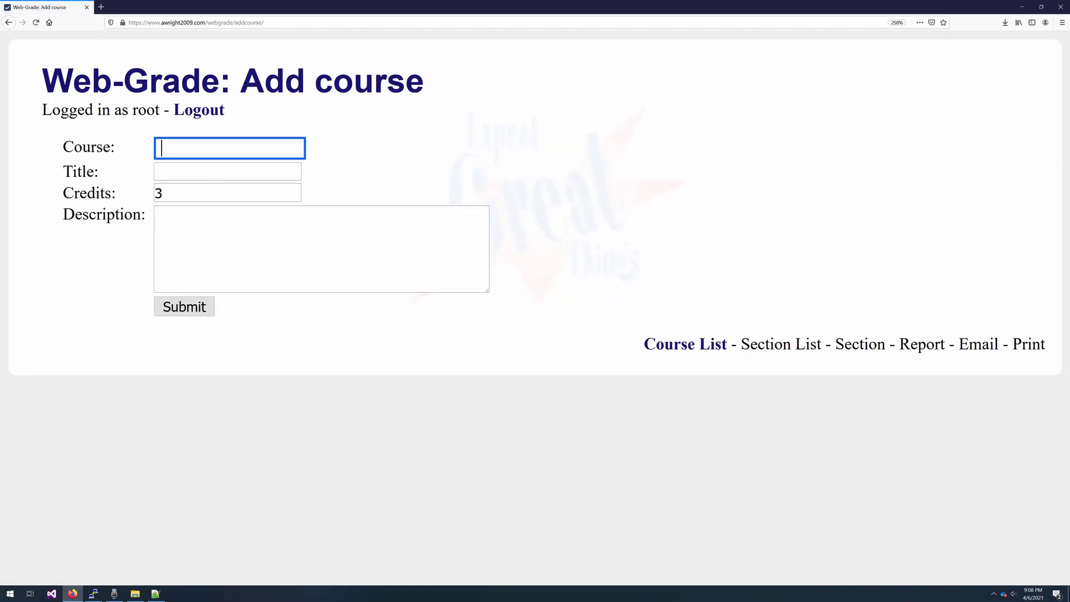
{"action": "type", "text": "CS300"}
{"action": "key", "text": "Tab"}
{"action": "type", "text": "Datab"}
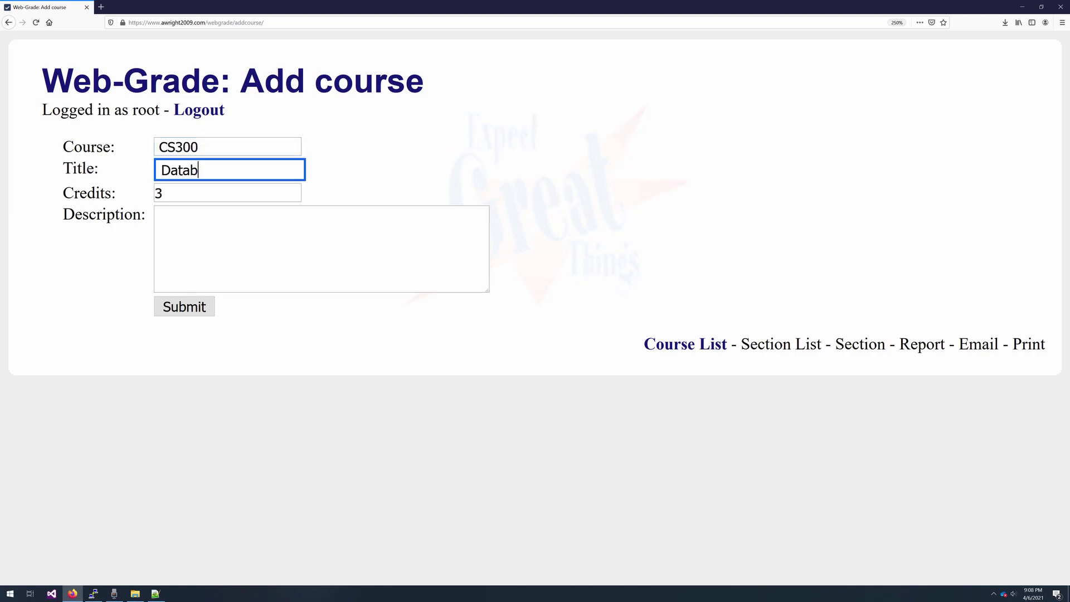
{"action": "type", "text": "ases"}
{"action": "key", "text": "Tab"}
{"action": "key", "text": "Tab"}
{"action": "type", "text": "In"}
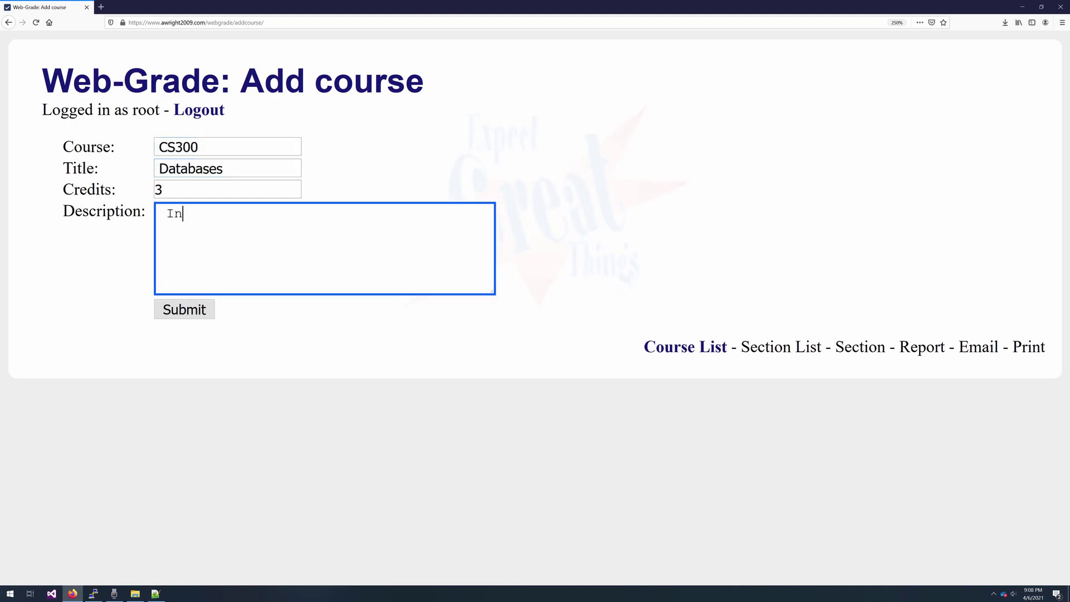
{"action": "type", "text": "tro to SQL and relational databses"}
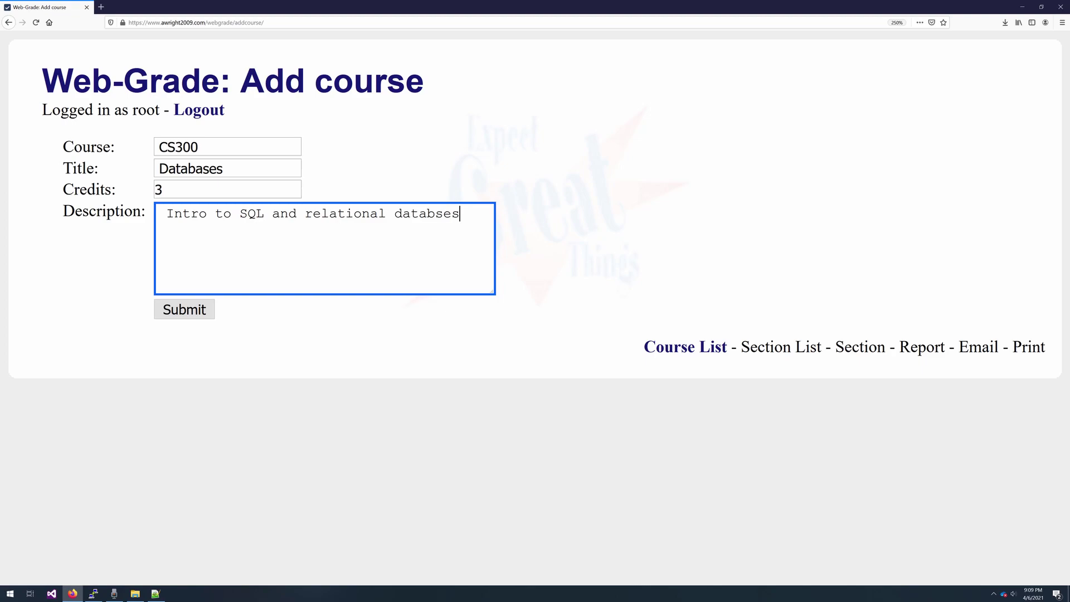
{"action": "key", "text": "Left"}
{"action": "key", "text": "Left"}
{"action": "key", "text": "Left"}
{"action": "type", "text": "a"}
{"action": "left_click", "coordinate": [184, 310]}
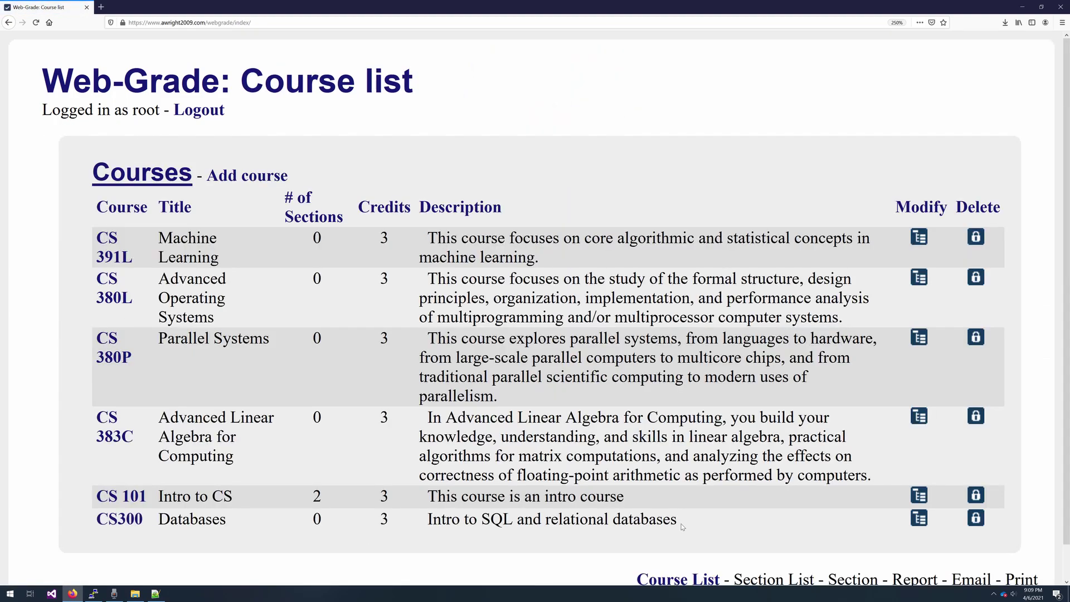
{"action": "left_click_drag", "start_coordinate": [677, 519], "coordinate": [492, 519]}
- Change course CS300 to CS301 titled 'Advanced Databases' and save
{"action": "left_click", "coordinate": [919, 518]}
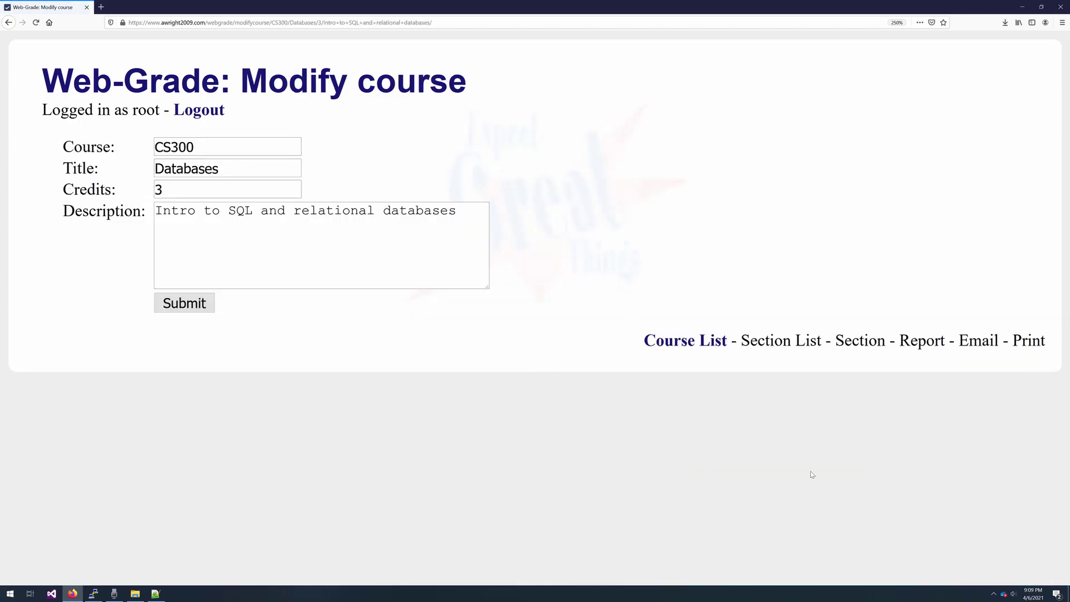
{"action": "key", "text": "BackSpace"}
{"action": "type", "text": "1"}
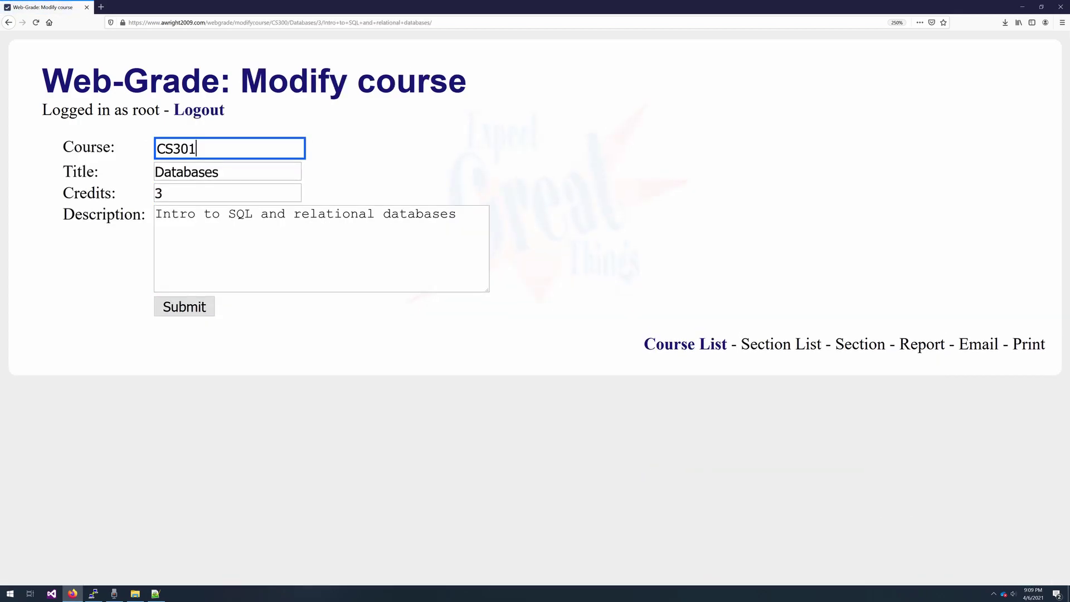
{"action": "key", "text": "Tab"}
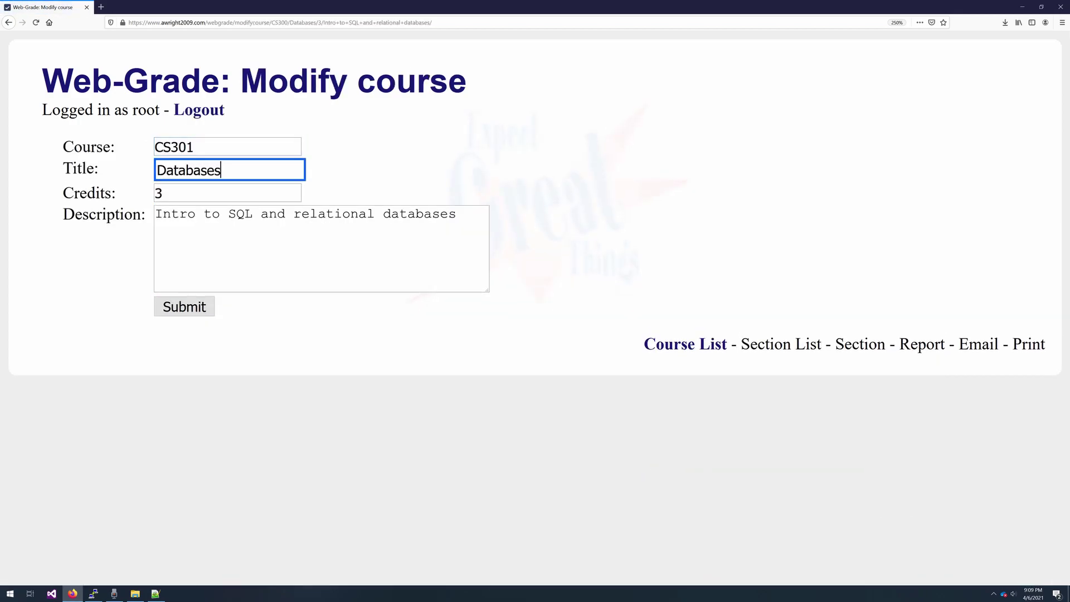
{"action": "key", "text": "Home"}
{"action": "type", "text": "Advanc"}
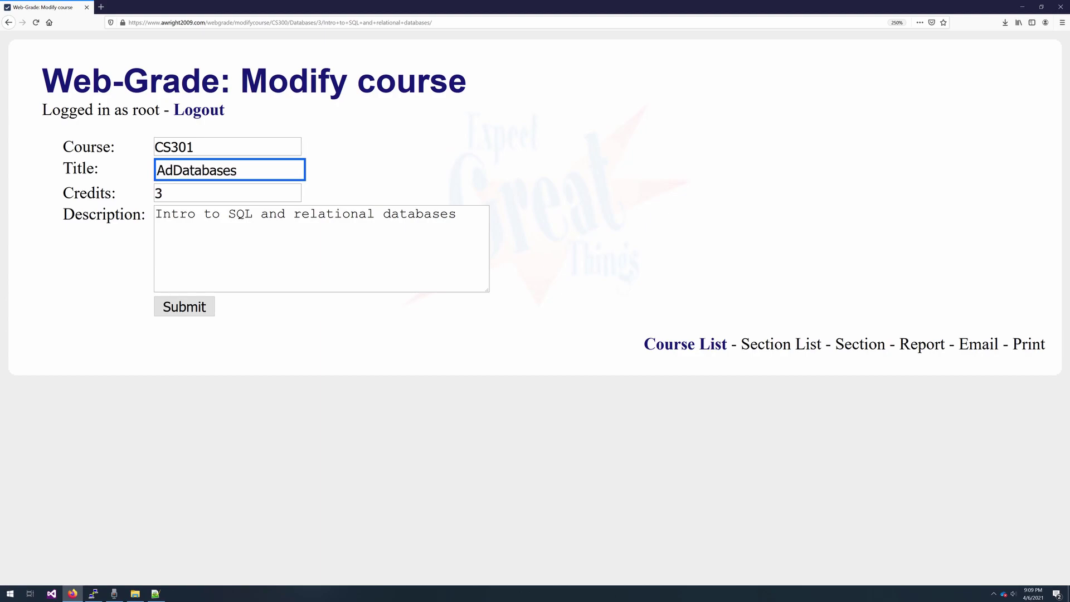
{"action": "type", "text": "ed"}
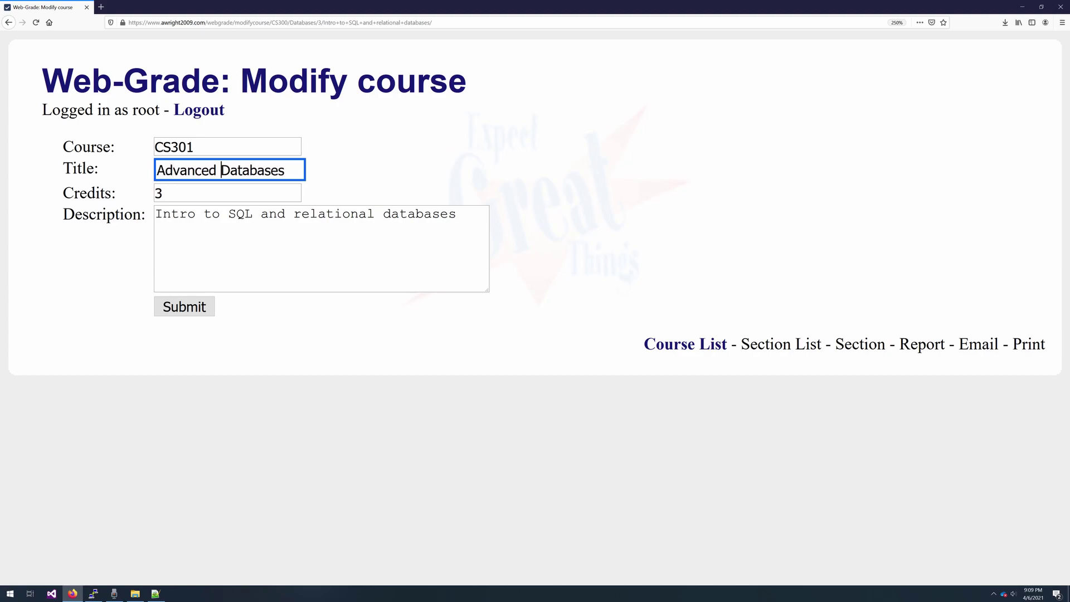
{"action": "left_click", "coordinate": [200, 311]}
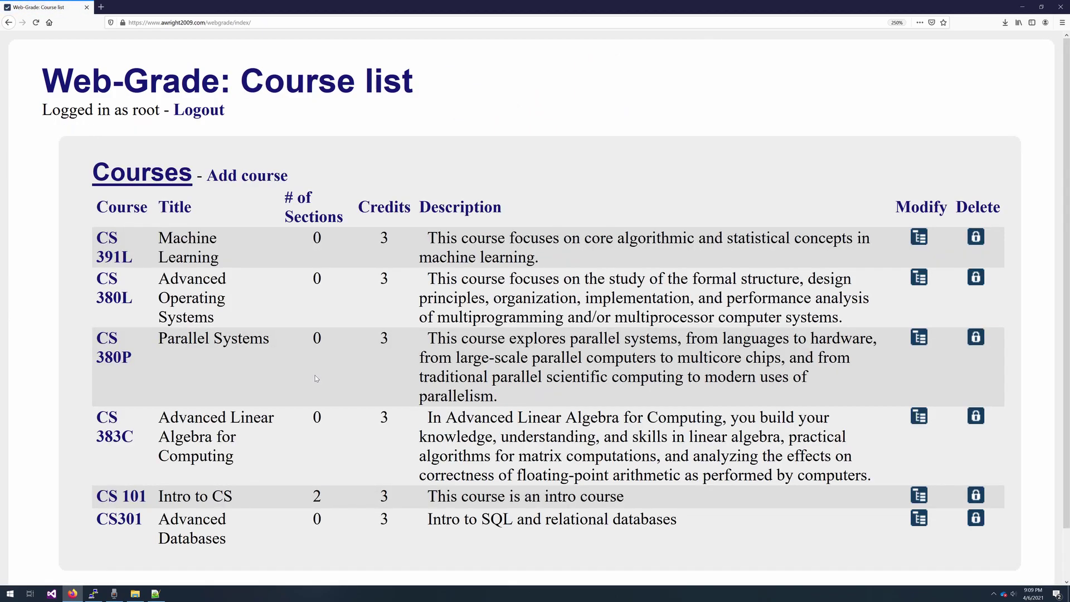
- Check the renamed course in the list and unlock CS301 for deletion
{"action": "scroll", "coordinate": [290, 463], "scroll_direction": "down", "scroll_amount": 1}
{"action": "left_click_drag", "start_coordinate": [256, 497], "coordinate": [170, 469]}
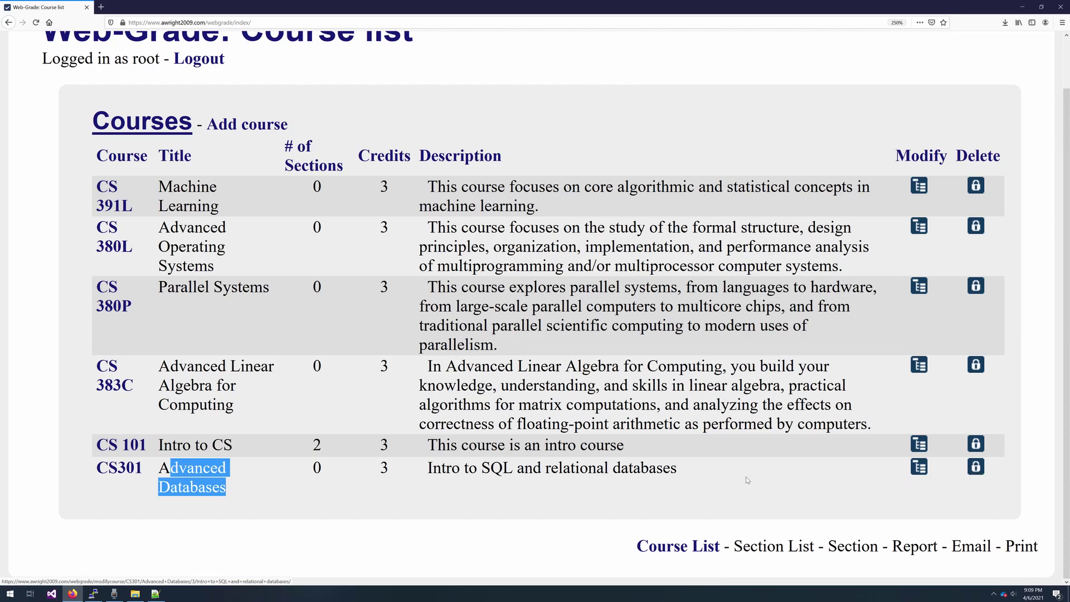
{"action": "left_click", "coordinate": [977, 469]}
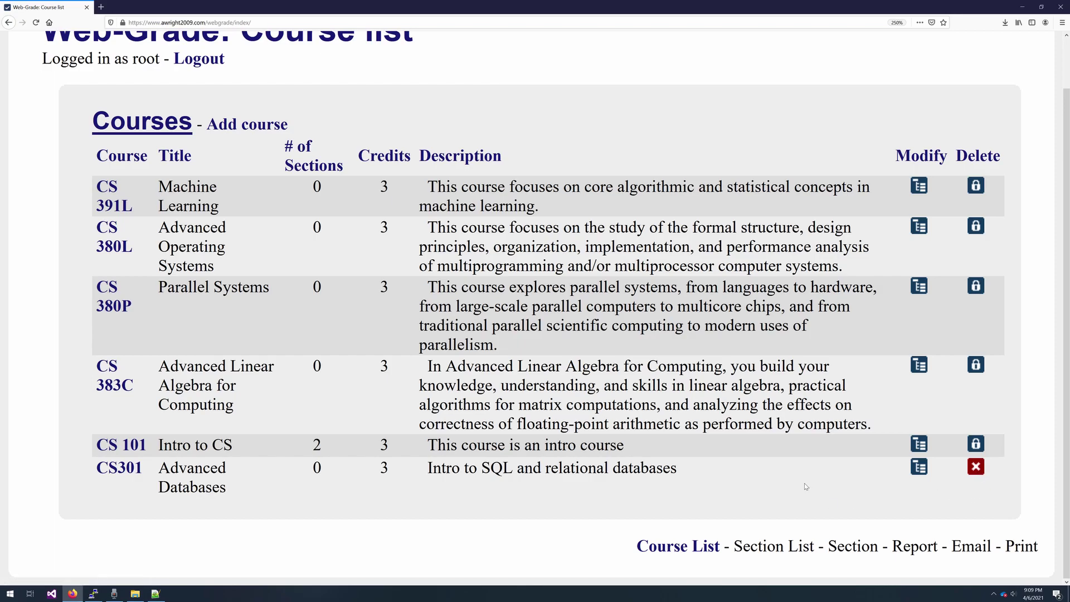
- Start a new CS301 section numbered 1 and enter the instructor's name
{"action": "left_click", "coordinate": [129, 467]}
{"action": "left_click", "coordinate": [250, 175]}
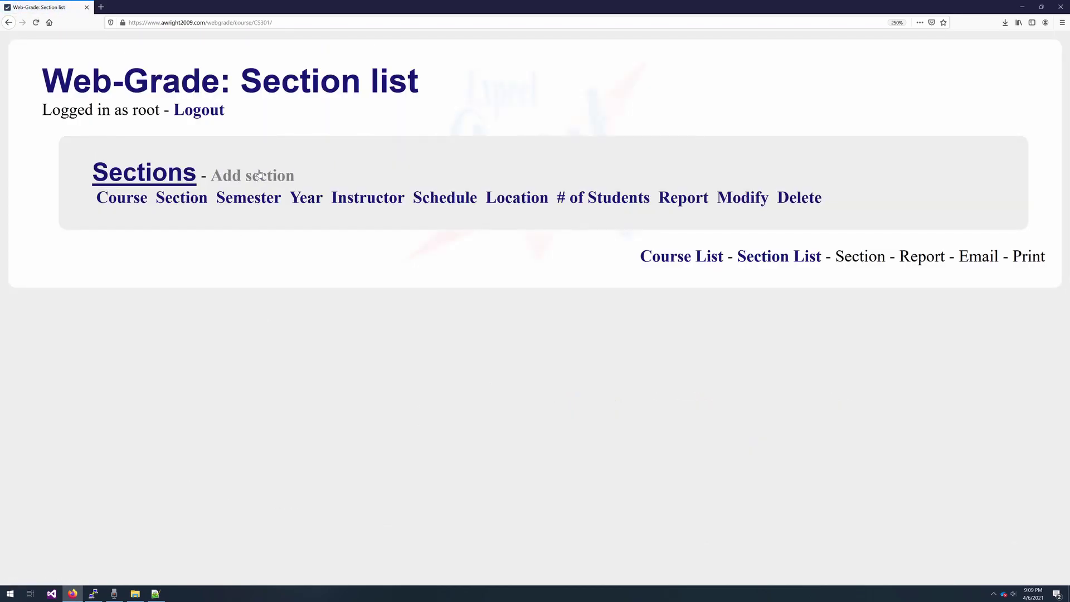
{"action": "left_click", "coordinate": [216, 148]}
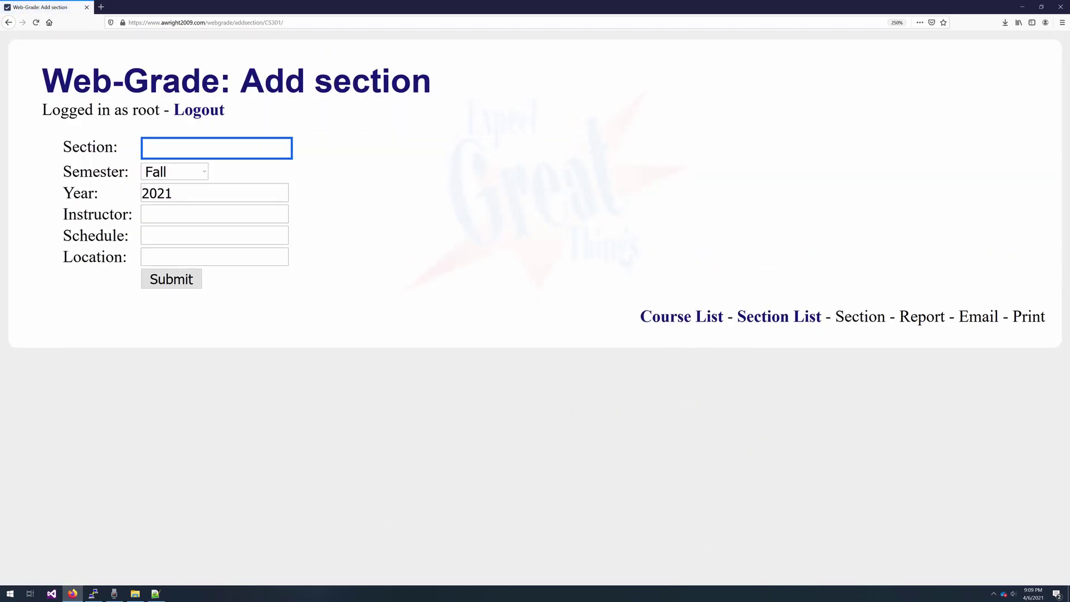
{"action": "type", "text": "1"}
{"action": "key", "text": "Tab"}
{"action": "key", "text": "Tab"}
{"action": "key", "text": "Tab"}
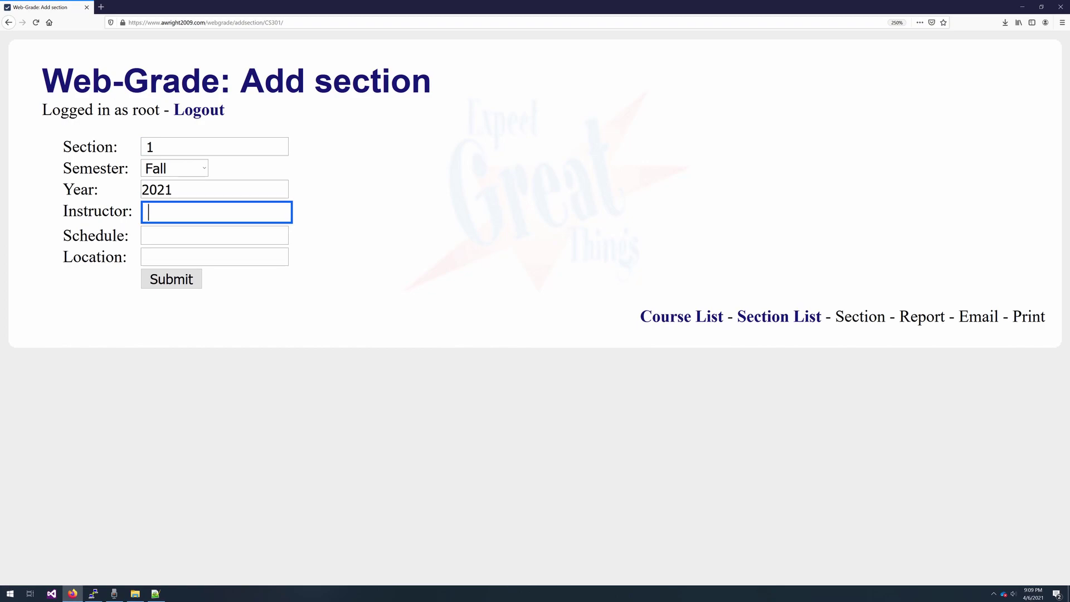
{"action": "type", "text": "Tony Romo"}
- Set the section's schedule to MWF and location to NH500, then submit it
{"action": "key", "text": "Tab"}
{"action": "type", "text": "MWF"}
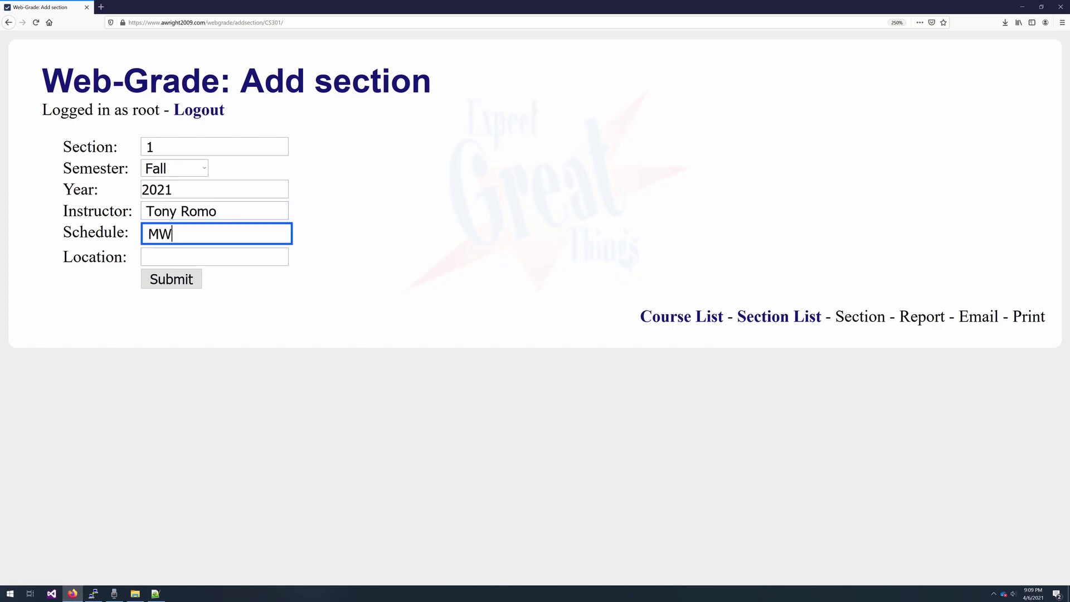
{"action": "key", "text": "Tab"}
{"action": "type", "text": "NY"}
{"action": "key", "text": "BackSpace"}
{"action": "key", "text": "BackSpace"}
{"action": "type", "text": "NH"}
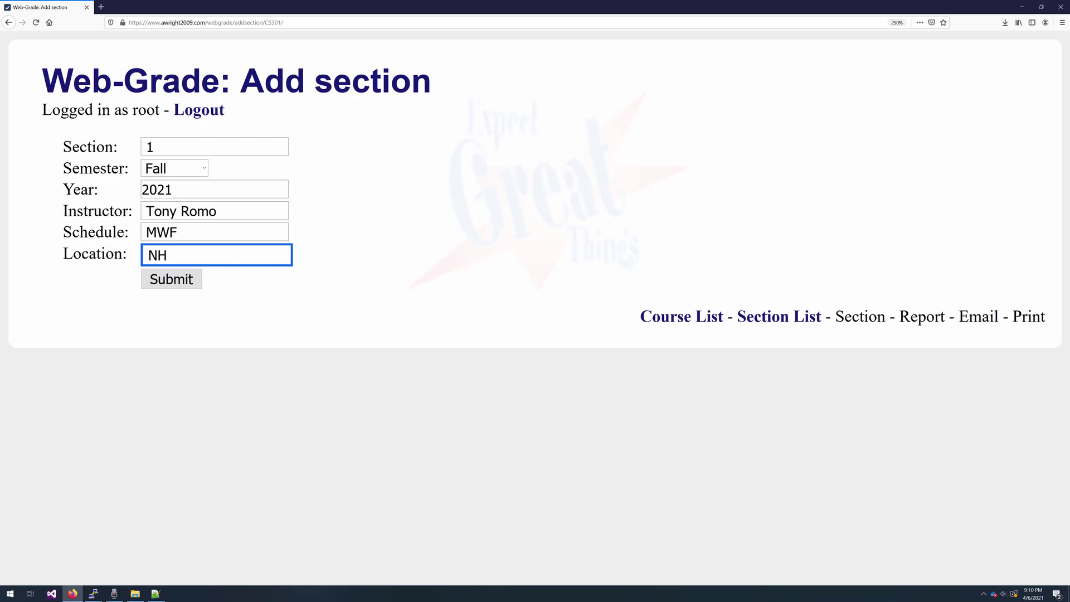
{"action": "type", "text": "500"}
{"action": "left_click", "coordinate": [193, 283]}
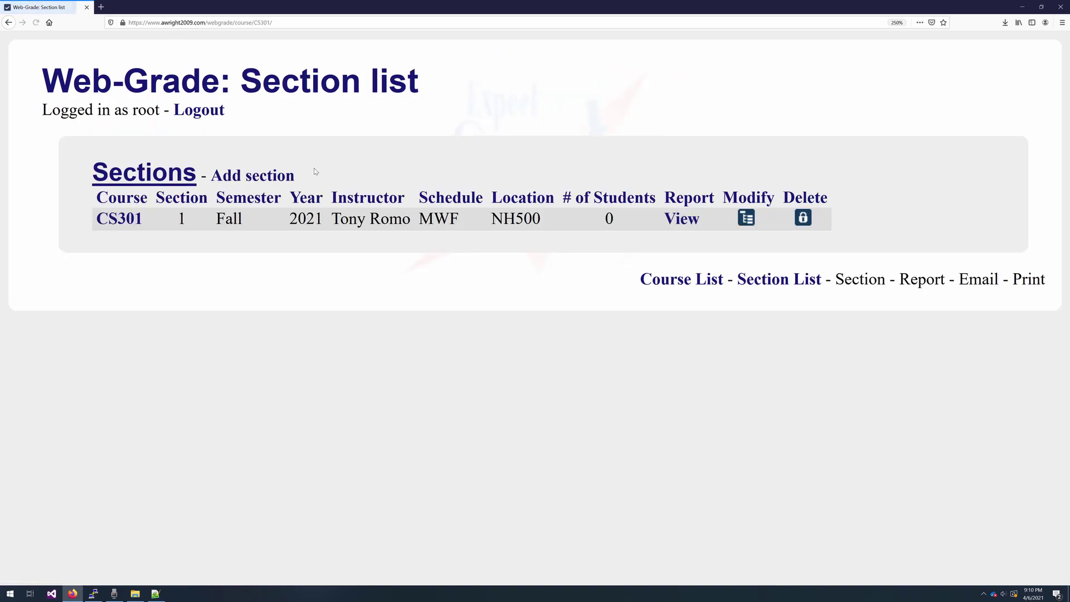
- Enroll registered students in CS301 Section 1, including the Undeclared-major and History-major students
{"action": "left_click", "coordinate": [133, 219]}
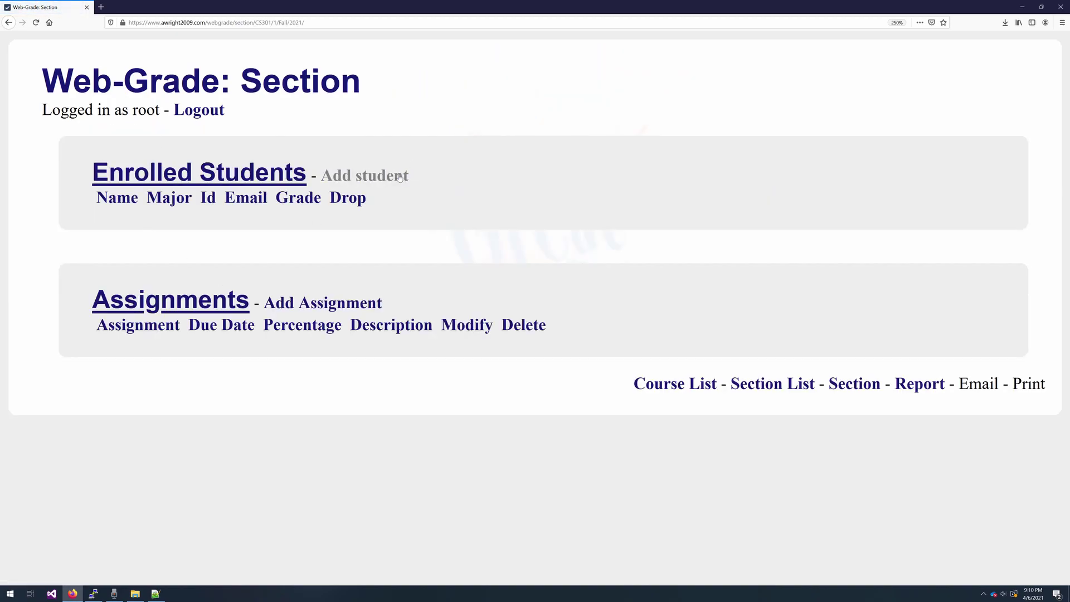
{"action": "left_click", "coordinate": [345, 175]}
{"action": "left_click", "coordinate": [189, 217]}
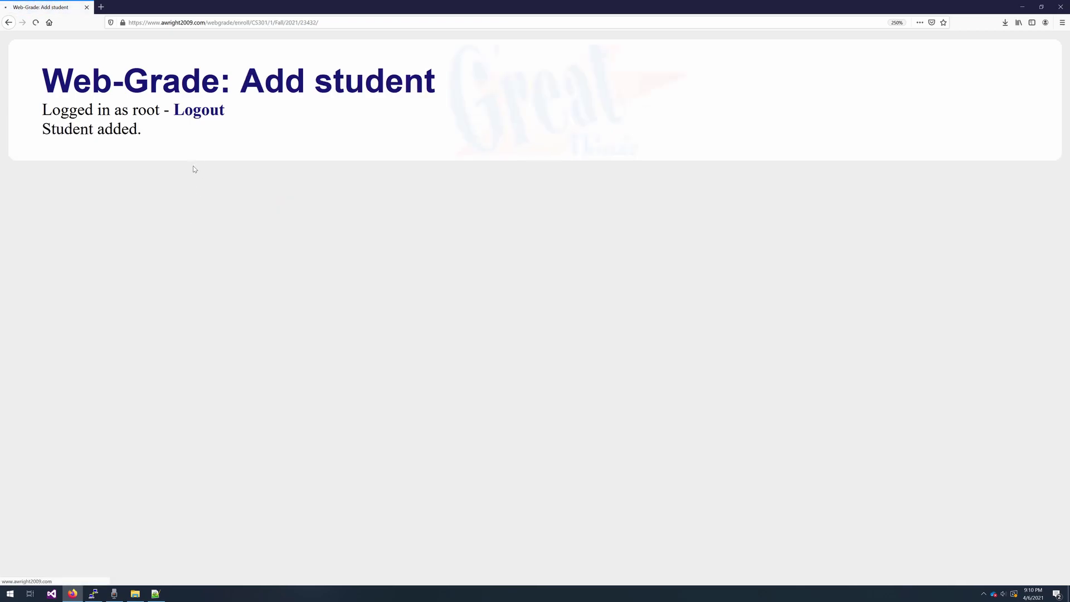
{"action": "left_click", "coordinate": [363, 175]}
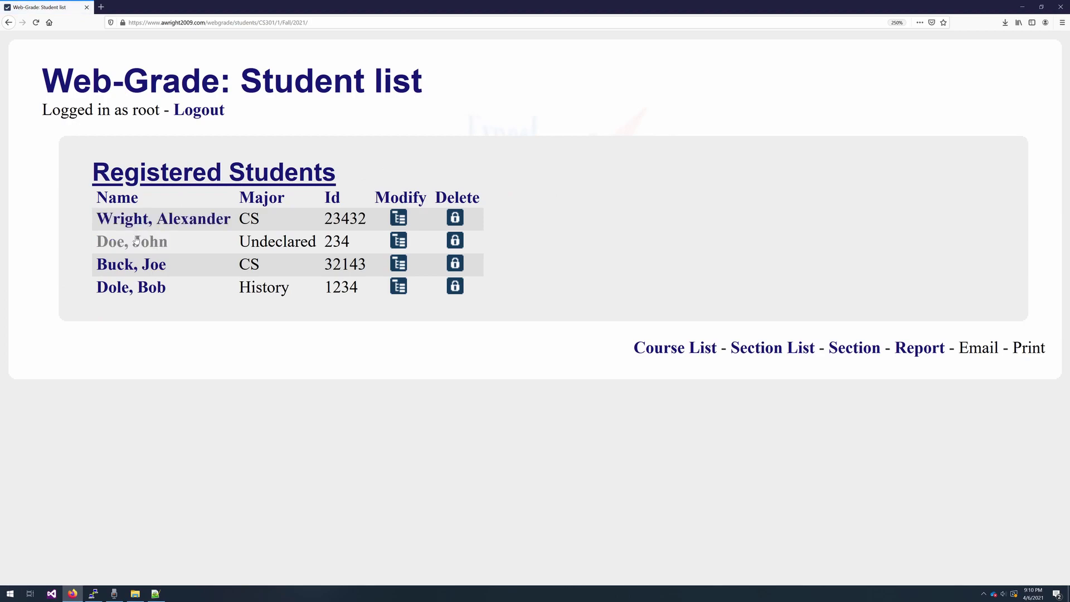
{"action": "left_click", "coordinate": [141, 269]}
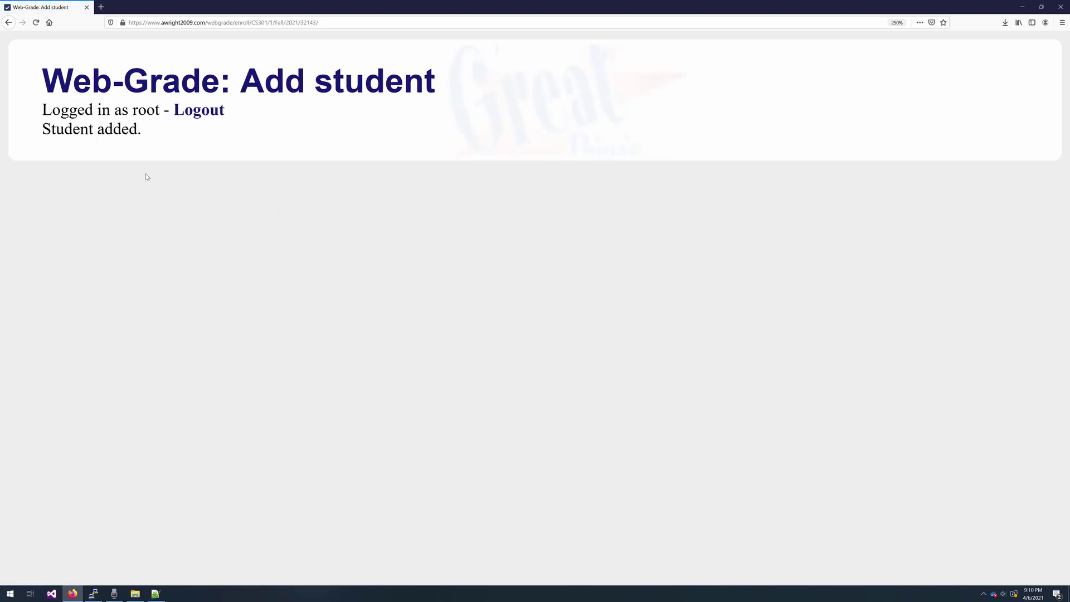
{"action": "left_click", "coordinate": [365, 175]}
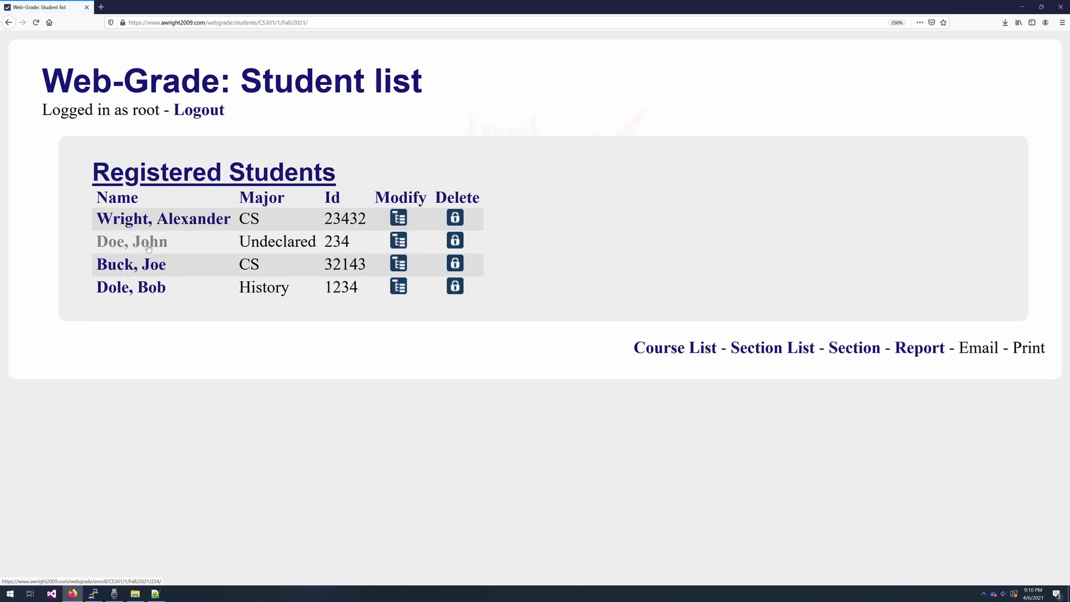
{"action": "left_click", "coordinate": [148, 247]}
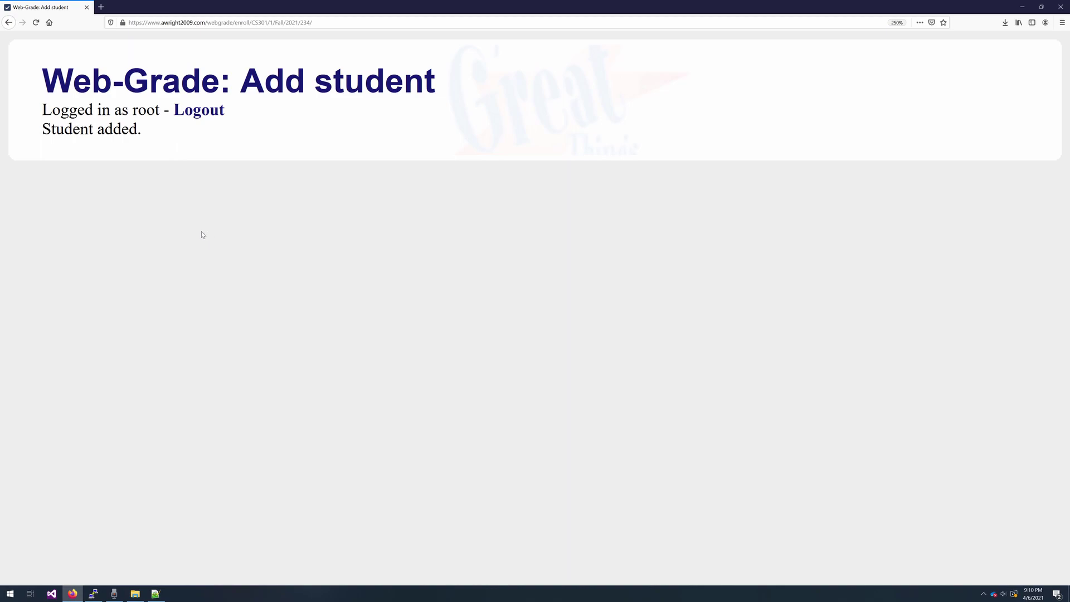
{"action": "left_click", "coordinate": [379, 175]}
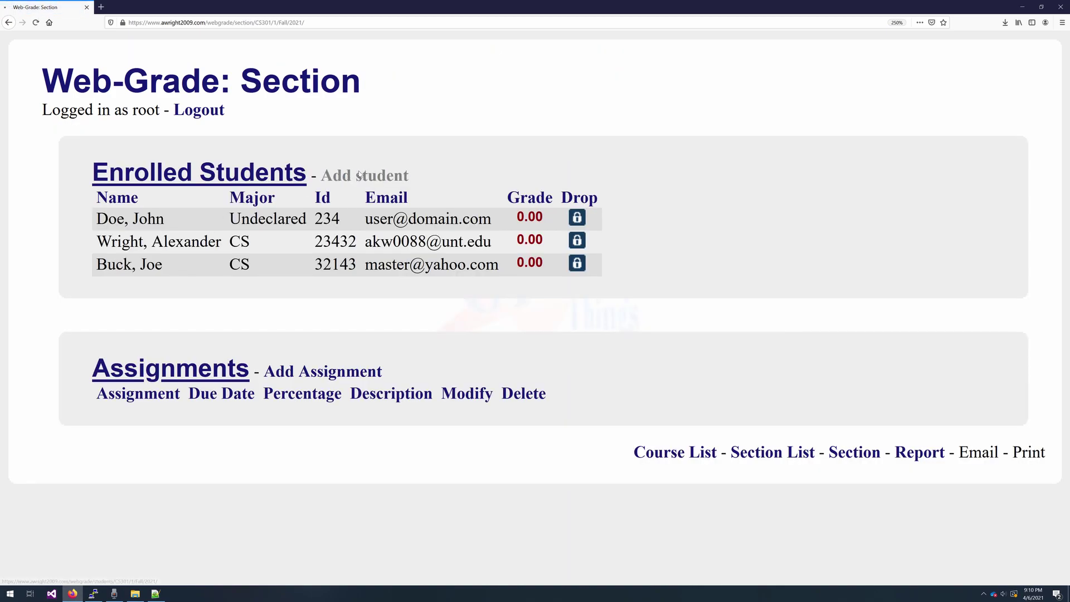
{"action": "left_click", "coordinate": [124, 288]}
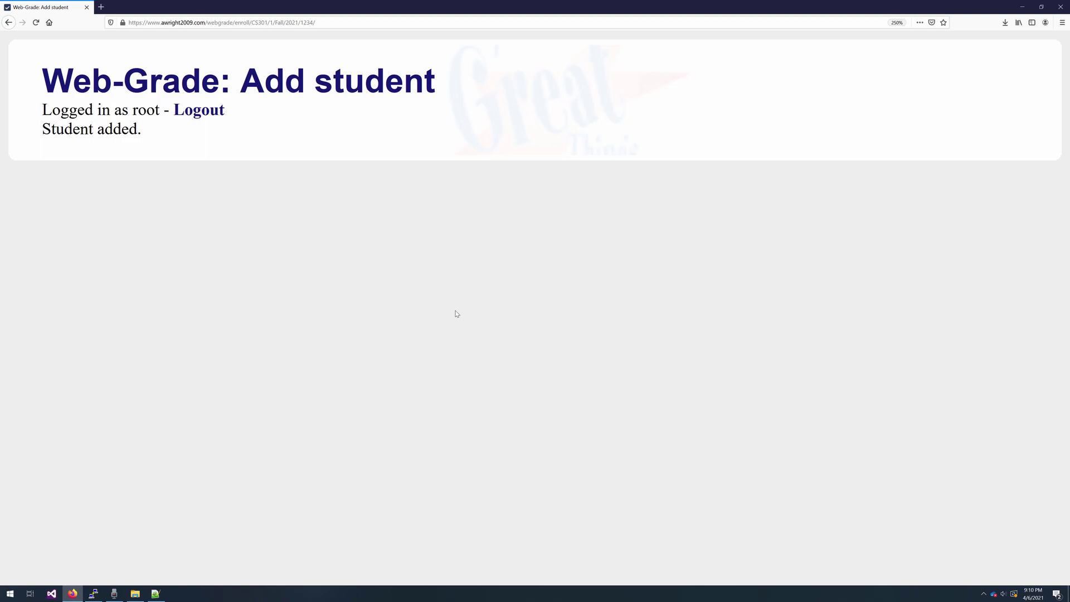
- Create assignment Test1 due in May, worth 25 percent, described 'First test'
{"action": "left_click", "coordinate": [282, 391]}
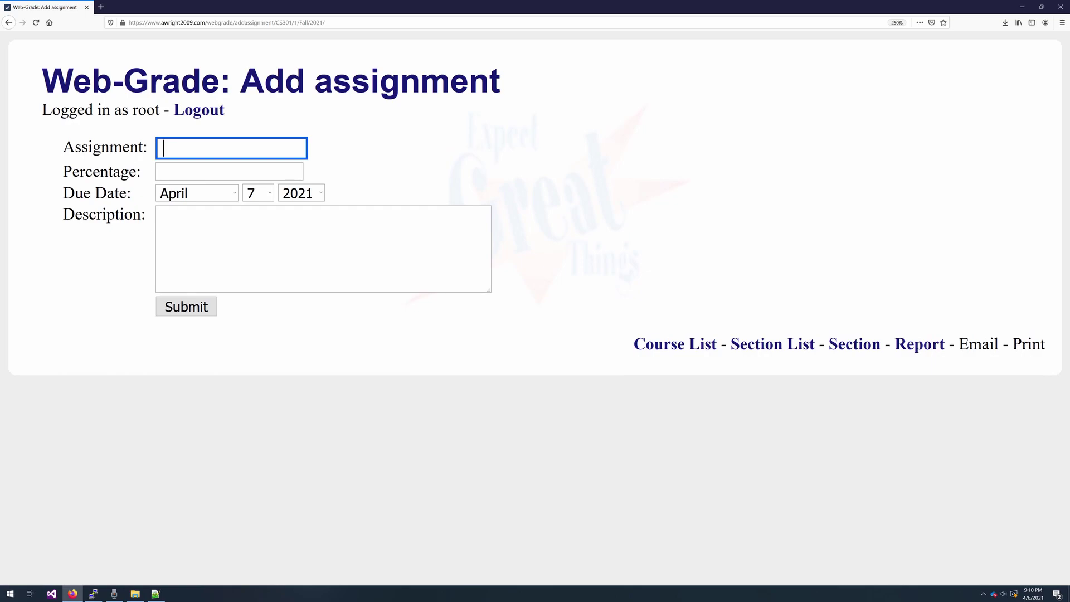
{"action": "type", "text": "Test1"}
{"action": "left_click", "coordinate": [234, 191]}
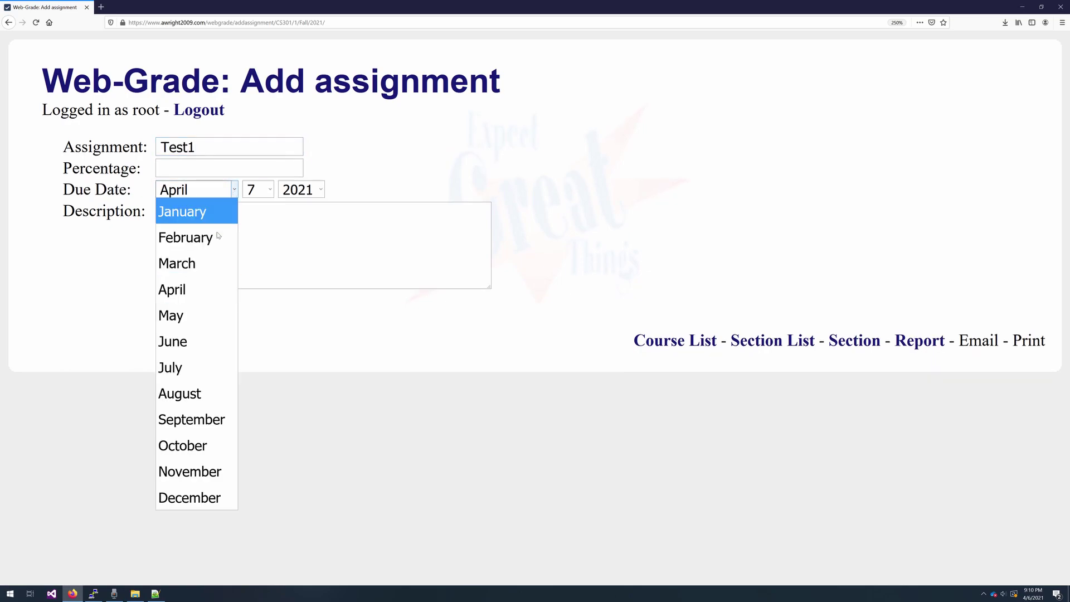
{"action": "left_click", "coordinate": [195, 313]}
{"action": "key", "text": "shift+Tab"}
{"action": "type", "text": "25"}
{"action": "key", "text": "Tab"}
{"action": "key", "text": "Tab"}
{"action": "key", "text": "Tab"}
{"action": "key", "text": "Tab"}
{"action": "type", "text": "First test"}
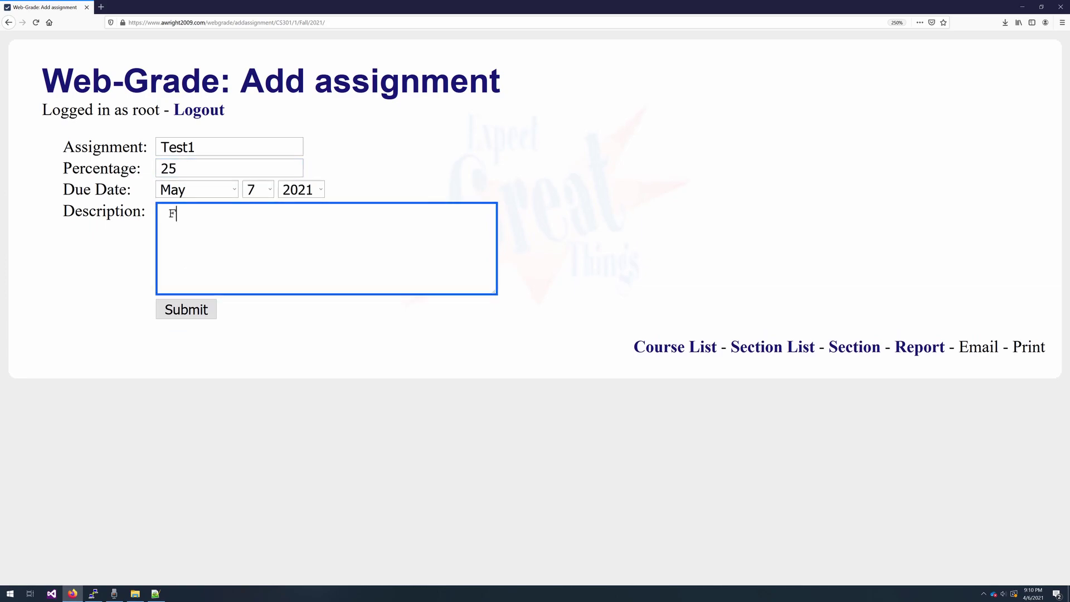
{"action": "key", "text": "Tab"}
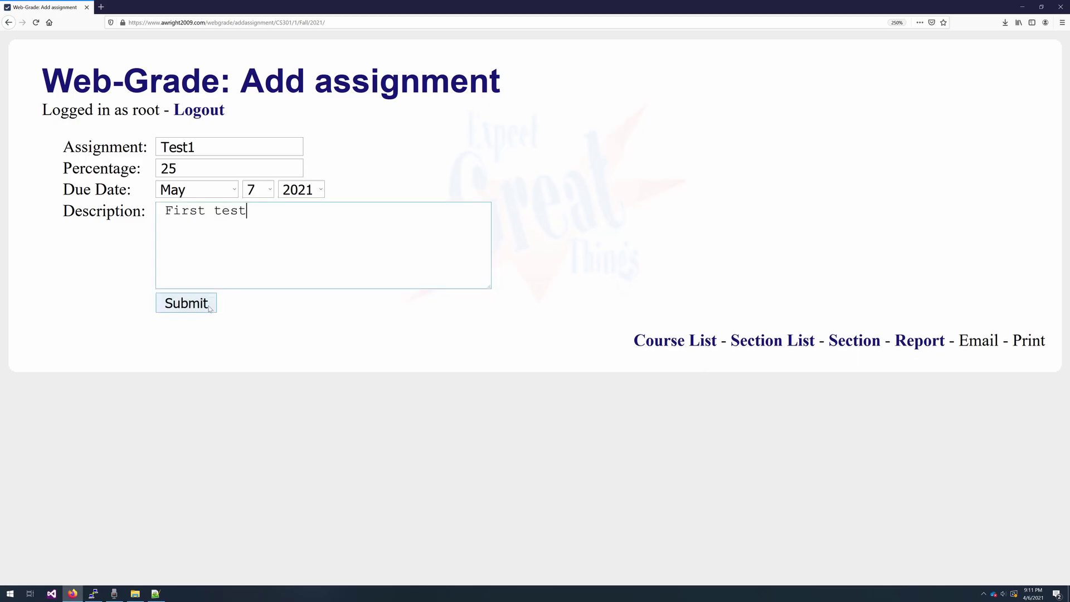
{"action": "key", "text": "Return"}
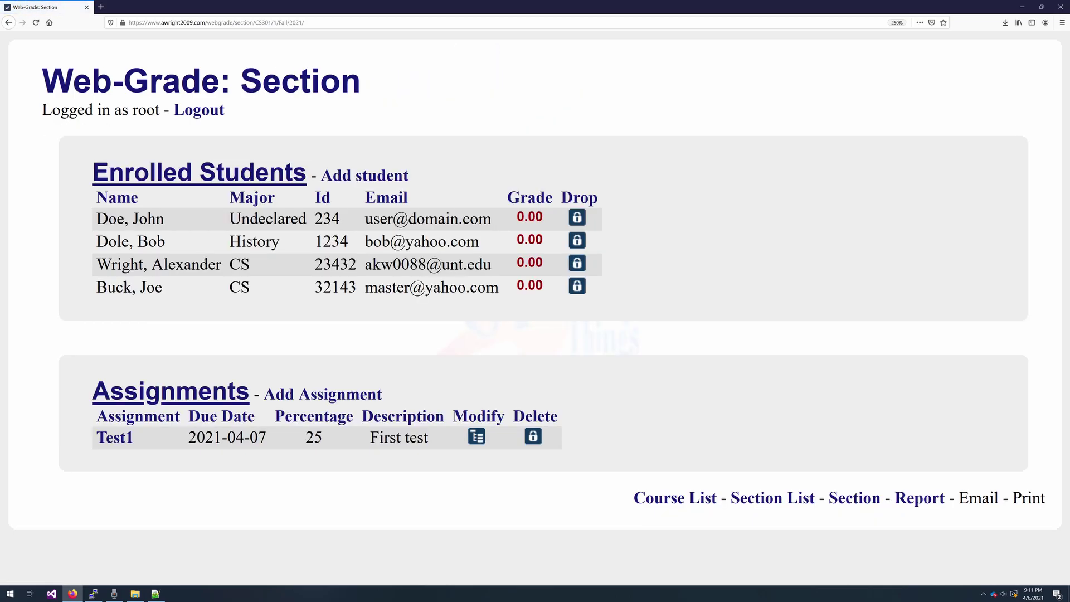
- Add assignment Test2 worth 25 percent with its due month and description 'Test2'
{"action": "left_click", "coordinate": [321, 394]}
{"action": "type", "text": "Test2"}
{"action": "key", "text": "Tab"}
{"action": "type", "text": "25"}
{"action": "left_click", "coordinate": [215, 208]}
{"action": "left_click", "coordinate": [233, 193]}
{"action": "left_click", "coordinate": [214, 340]}
{"action": "left_click", "coordinate": [168, 213]}
{"action": "type", "text": "Test2"}
{"action": "left_click", "coordinate": [198, 311]}
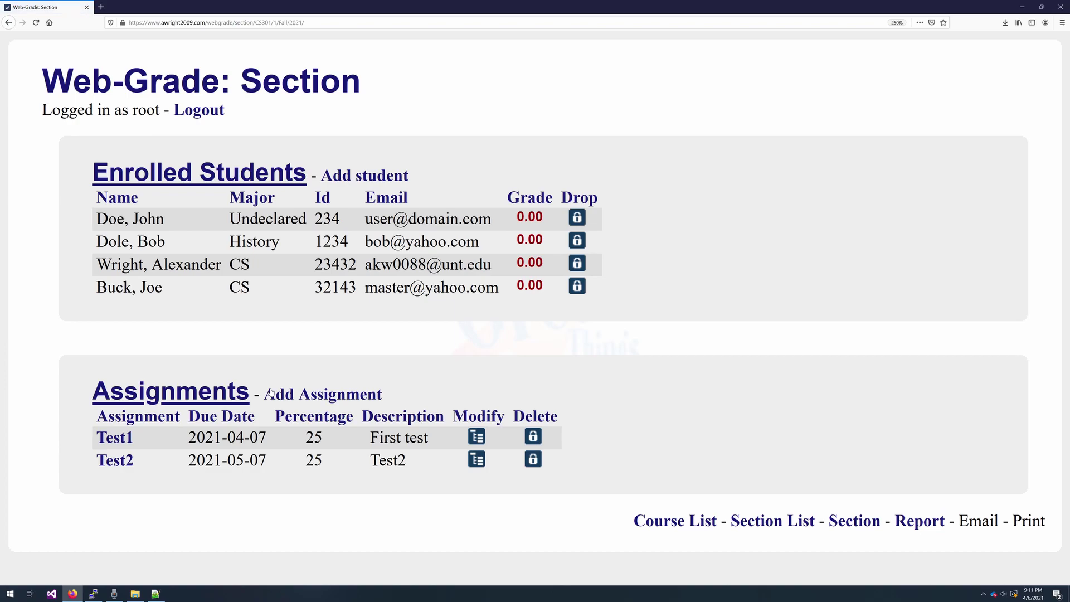
- Add assignment Test3 worth 25 percent, described 'Test3'
{"action": "left_click", "coordinate": [272, 392]}
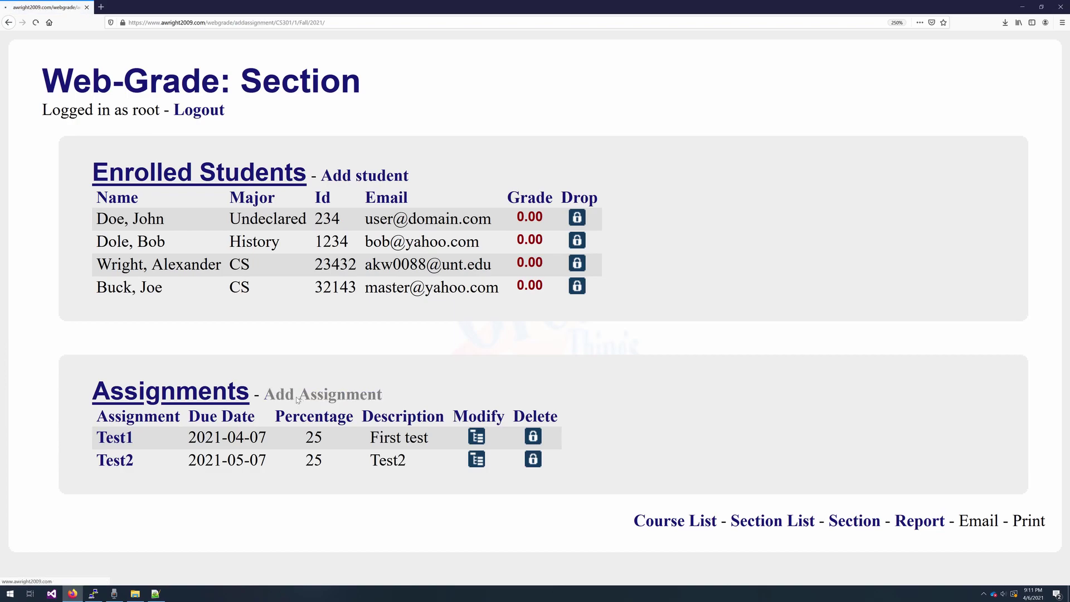
{"action": "type", "text": "Test3"}
{"action": "key", "text": "Tab"}
{"action": "type", "text": "25"}
{"action": "key", "text": "Tab"}
{"action": "type", "text": "Test3"}
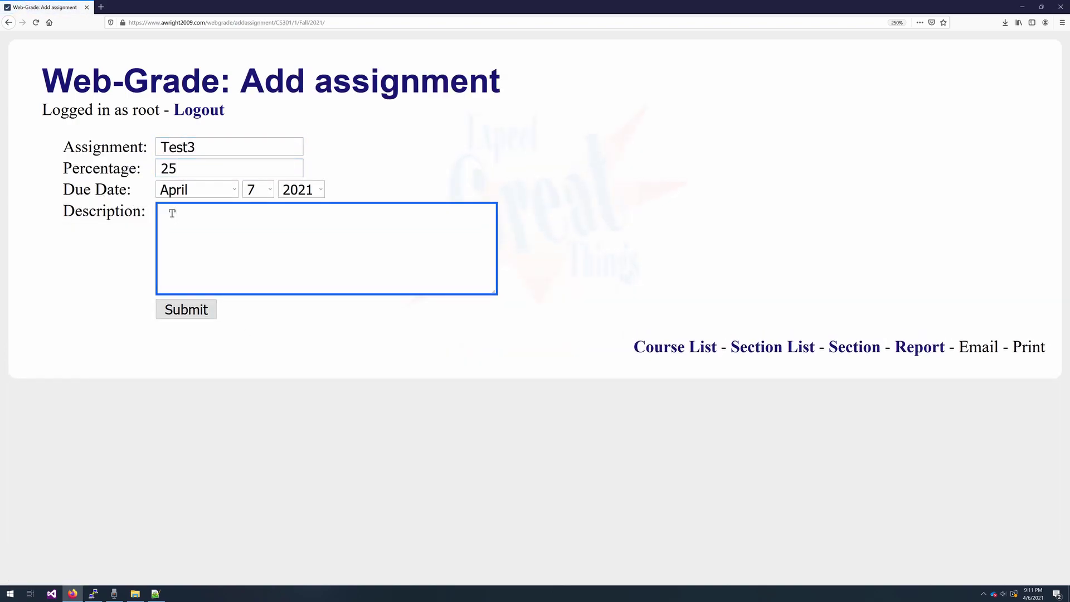
{"action": "key", "text": "Tab"}
{"action": "left_click", "coordinate": [194, 306]}
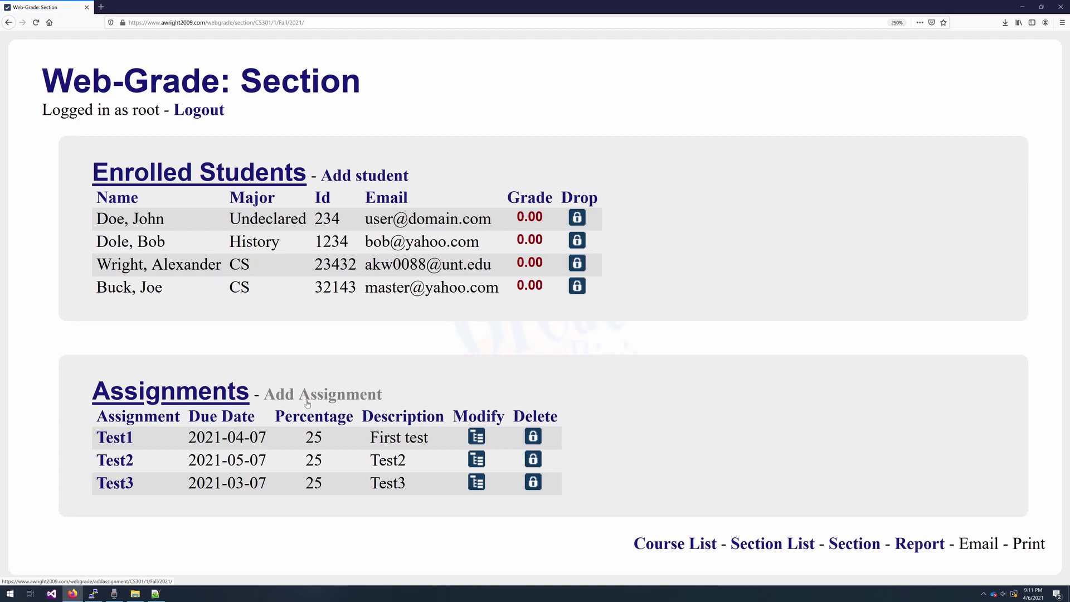
- Add assignment Test4 worth 25 percent, described 'Final test', due in October
{"action": "left_click", "coordinate": [303, 393]}
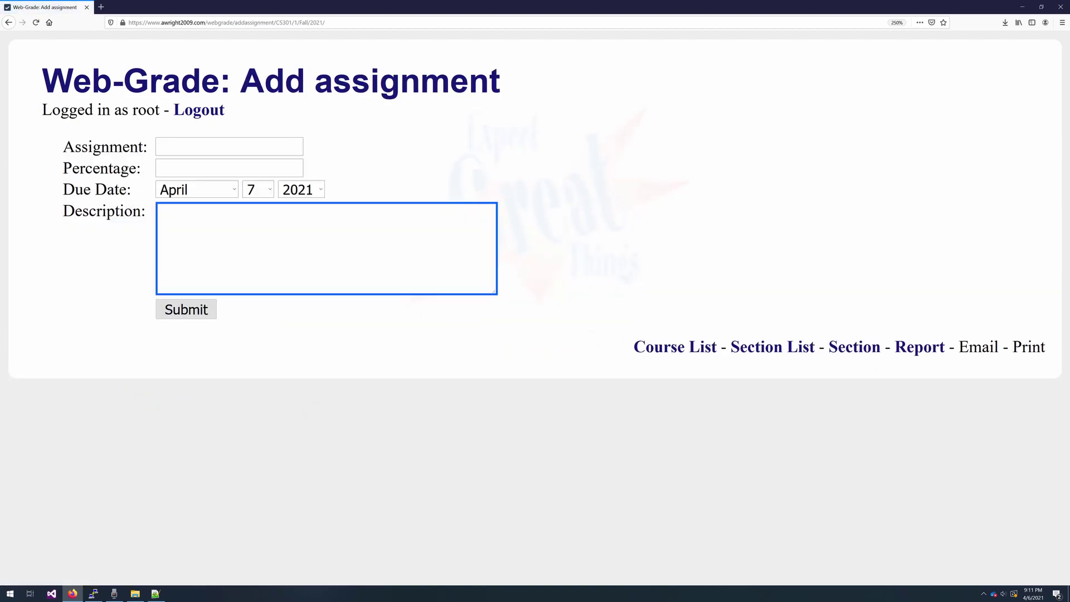
{"action": "type", "text": "Test4"}
{"action": "key", "text": "Tab"}
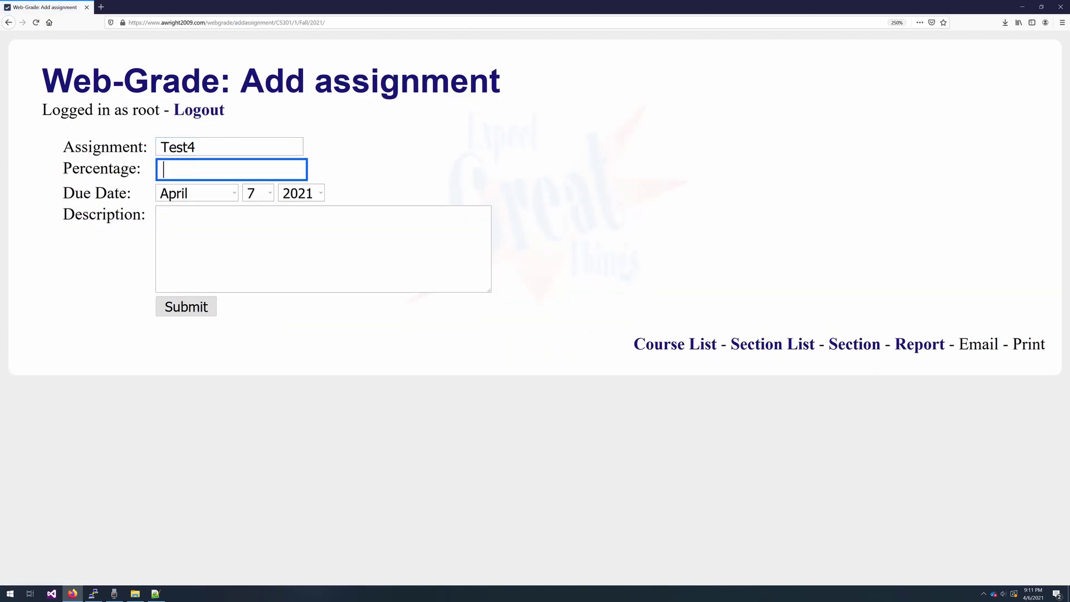
{"action": "type", "text": "25"}
{"action": "key", "text": "Tab"}
{"action": "type", "text": "F"}
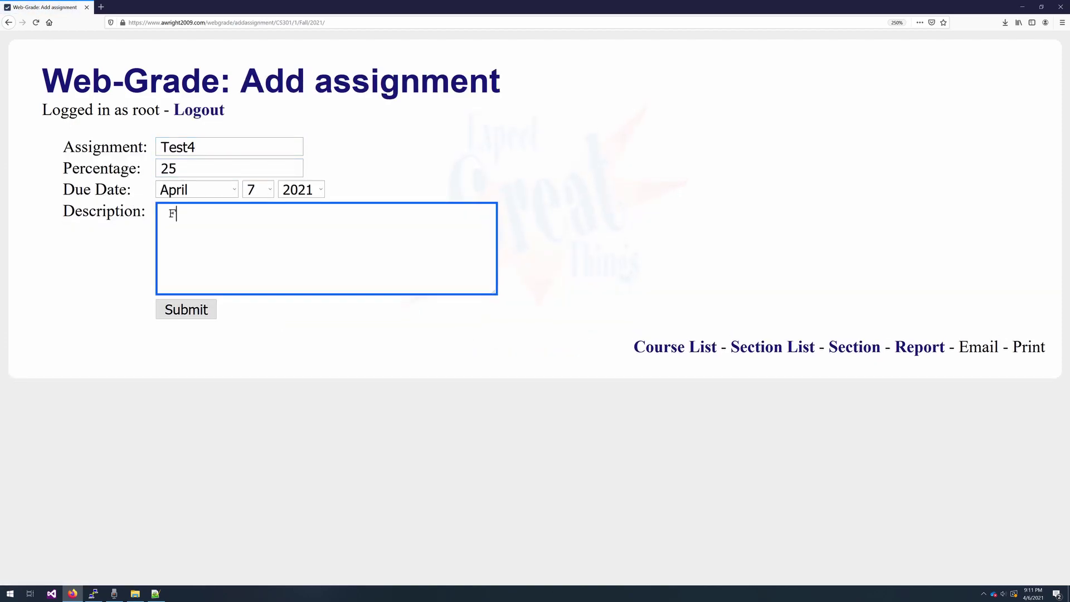
{"action": "type", "text": "inal test"}
{"action": "key", "text": "Tab"}
{"action": "left_click", "coordinate": [219, 204]}
{"action": "left_click", "coordinate": [219, 191]}
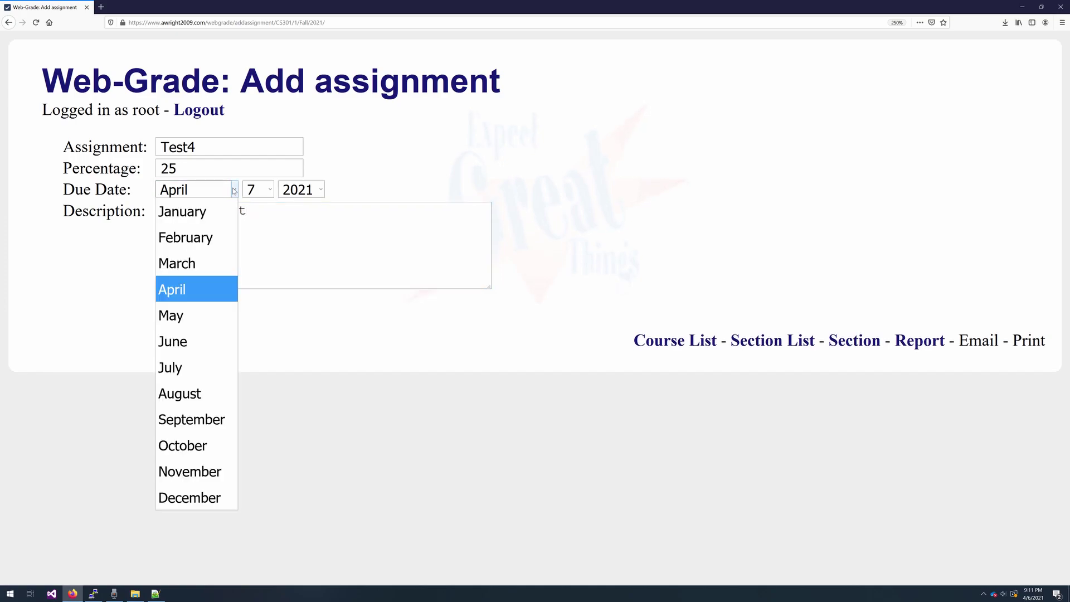
{"action": "left_click", "coordinate": [215, 467]}
{"action": "left_click", "coordinate": [230, 287]}
{"action": "left_click", "coordinate": [195, 307]}
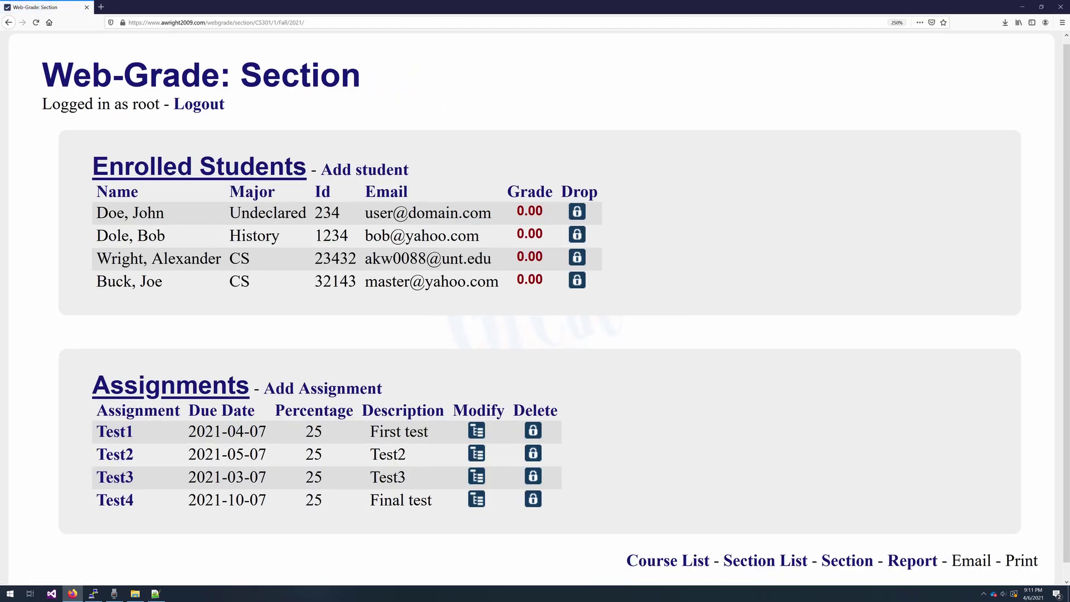
- On Test1's grades page, give one student 100 and the first student 80
{"action": "scroll", "coordinate": [388, 516], "scroll_direction": "down", "scroll_amount": 1}
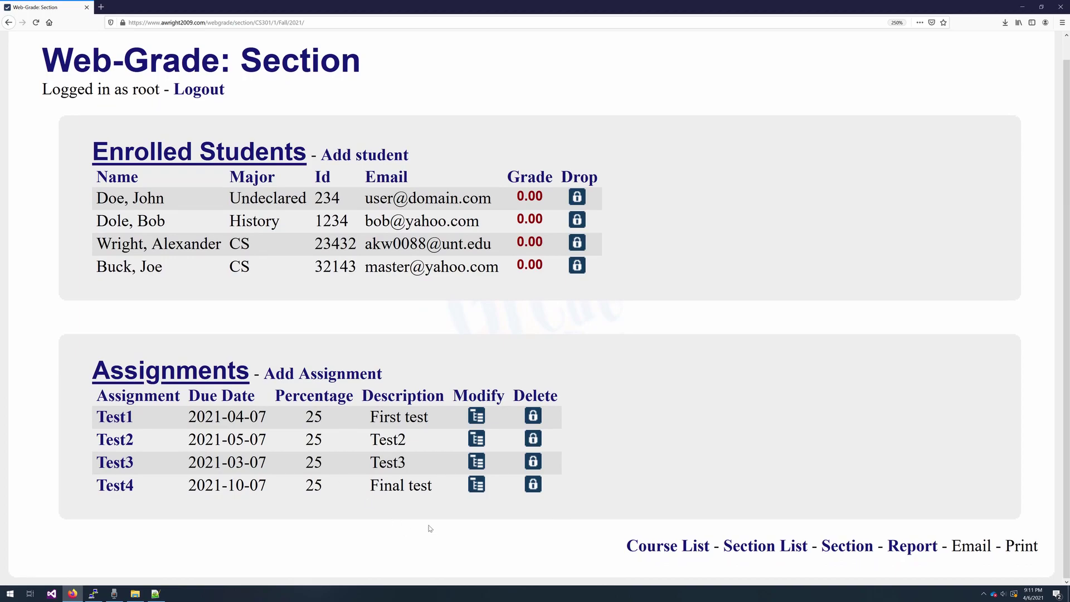
{"action": "left_click", "coordinate": [115, 418]}
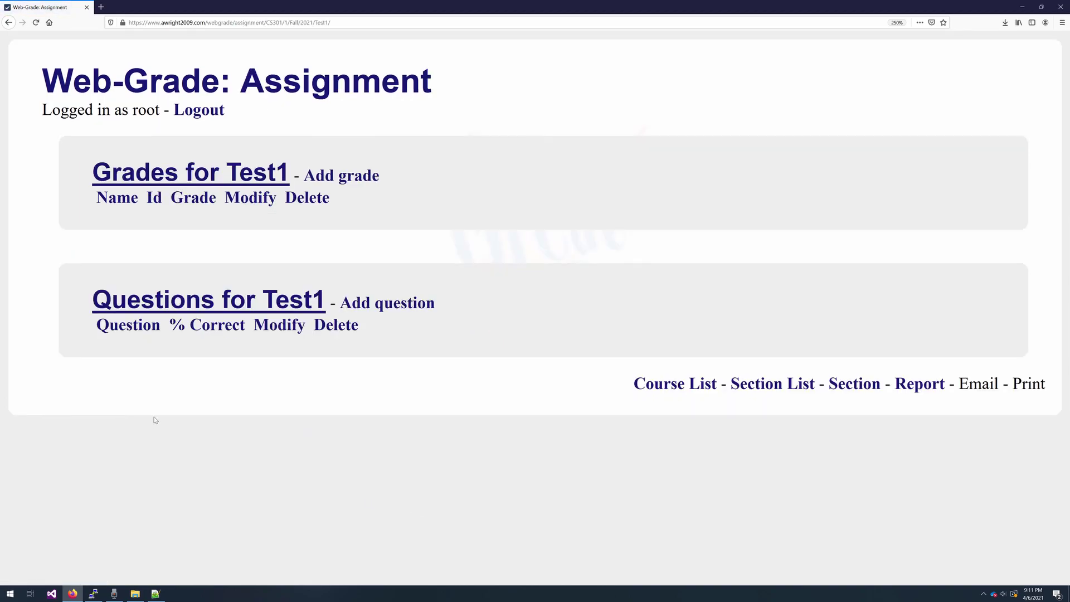
{"action": "left_click", "coordinate": [364, 172]}
{"action": "left_click", "coordinate": [279, 146]}
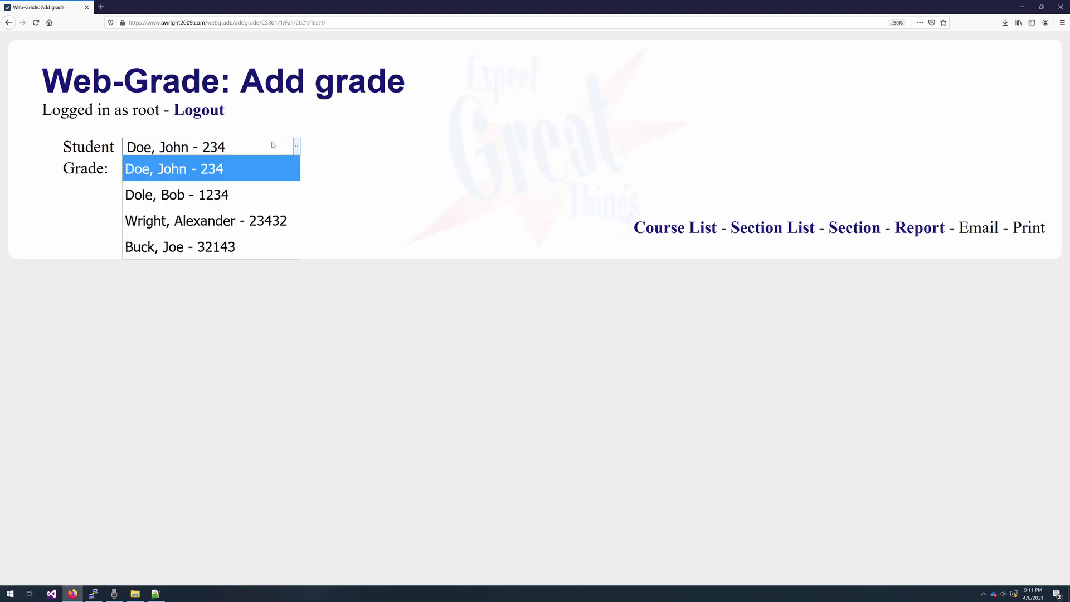
{"action": "left_click", "coordinate": [248, 219]}
{"action": "left_click", "coordinate": [207, 169]}
{"action": "type", "text": "100"}
{"action": "key", "text": "Return"}
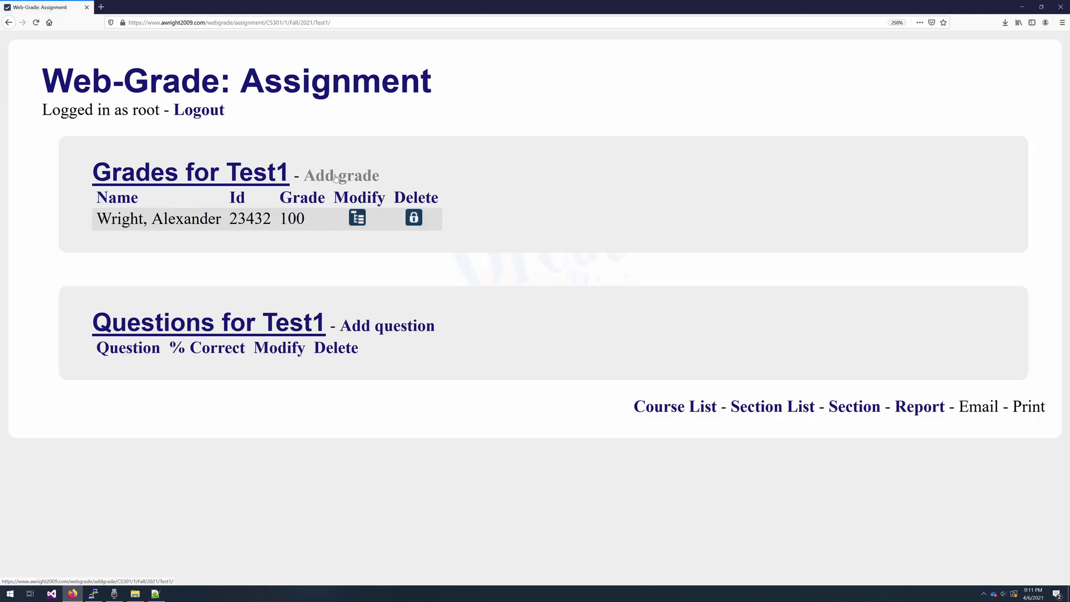
{"action": "left_click", "coordinate": [335, 177]}
{"action": "left_click", "coordinate": [190, 152]}
{"action": "key", "text": "Tab"}
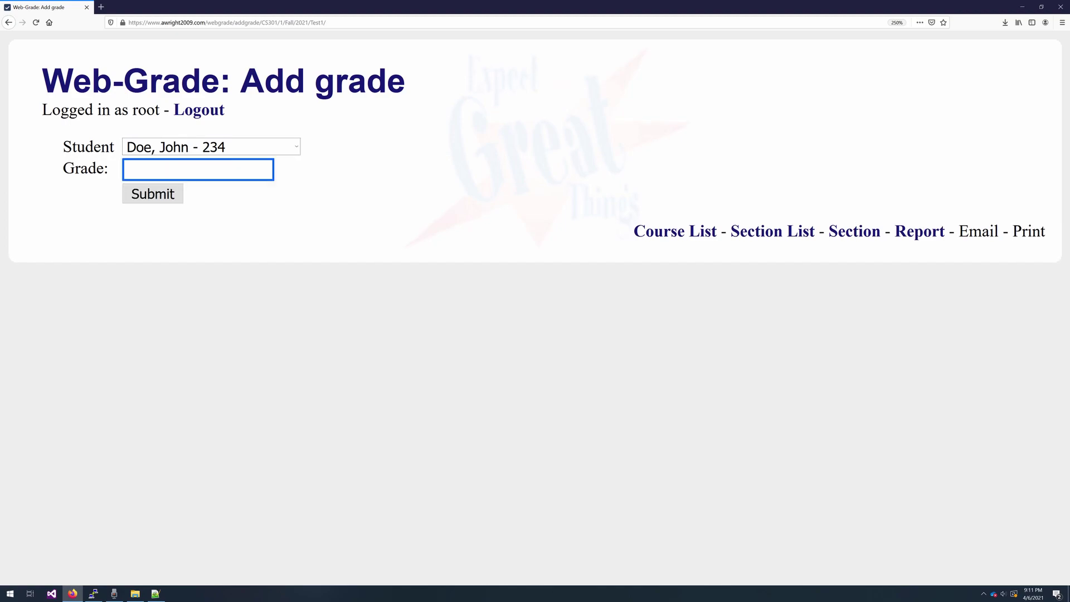
{"action": "type", "text": "80"}
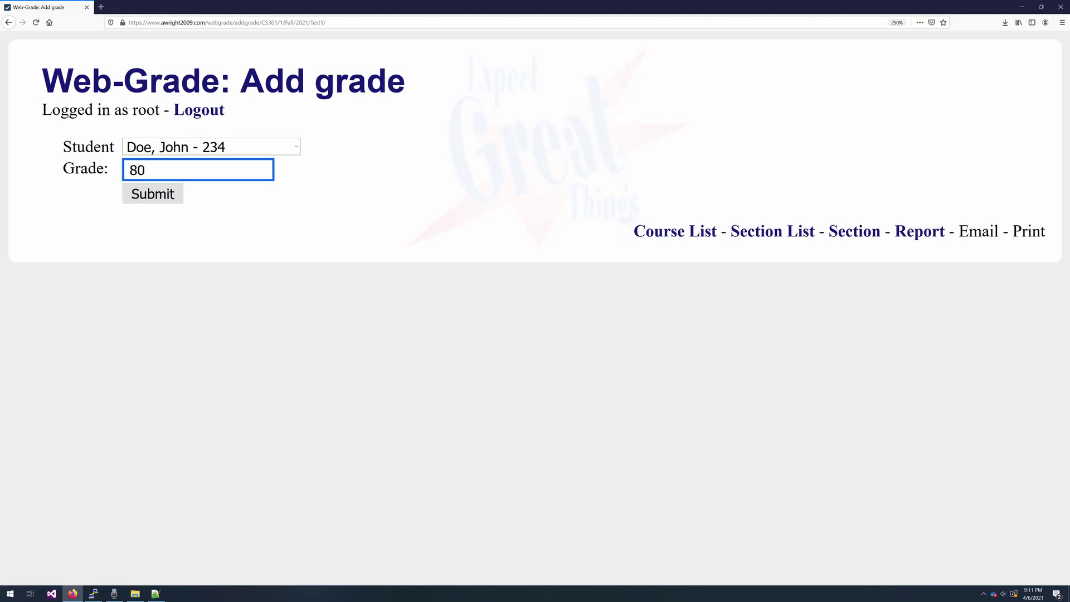
{"action": "left_click", "coordinate": [140, 194]}
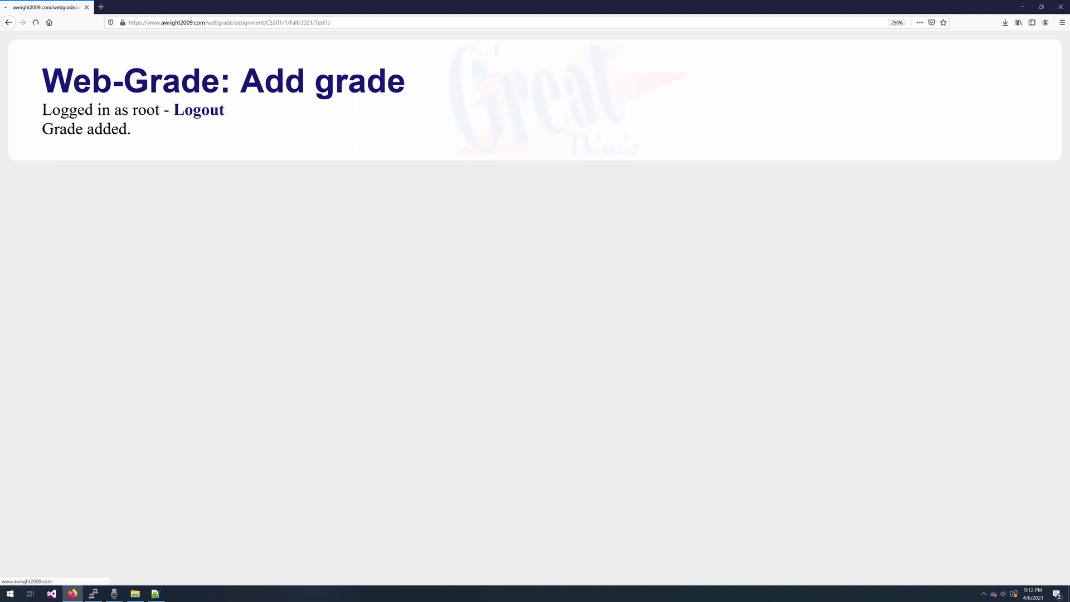
- Enter Test1 grades of 85 for the second student and 60 for the last
{"action": "left_click", "coordinate": [315, 174]}
{"action": "left_click", "coordinate": [267, 148]}
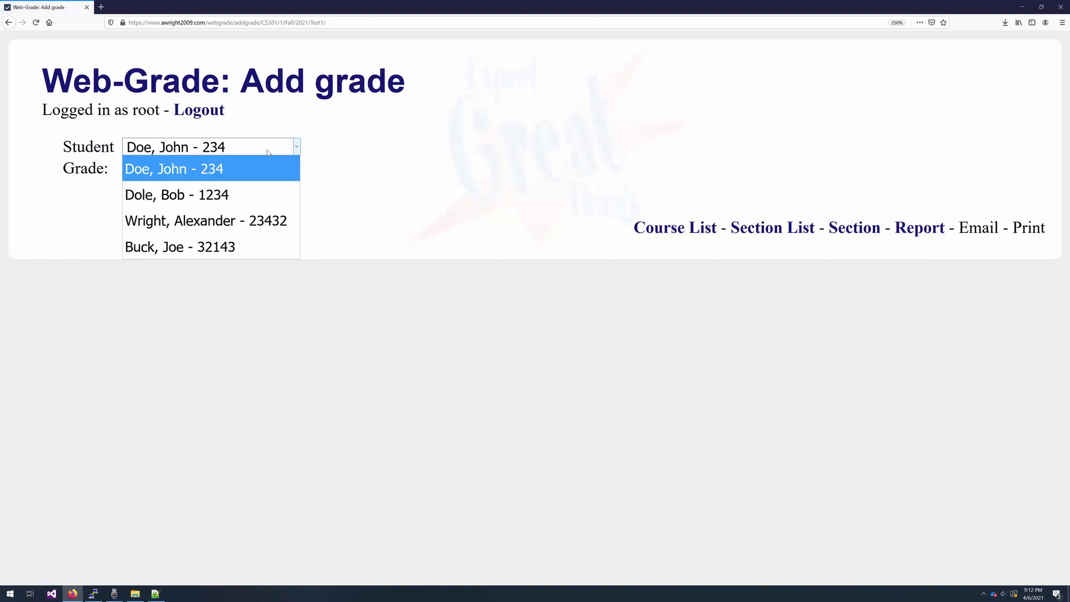
{"action": "left_click", "coordinate": [248, 204]}
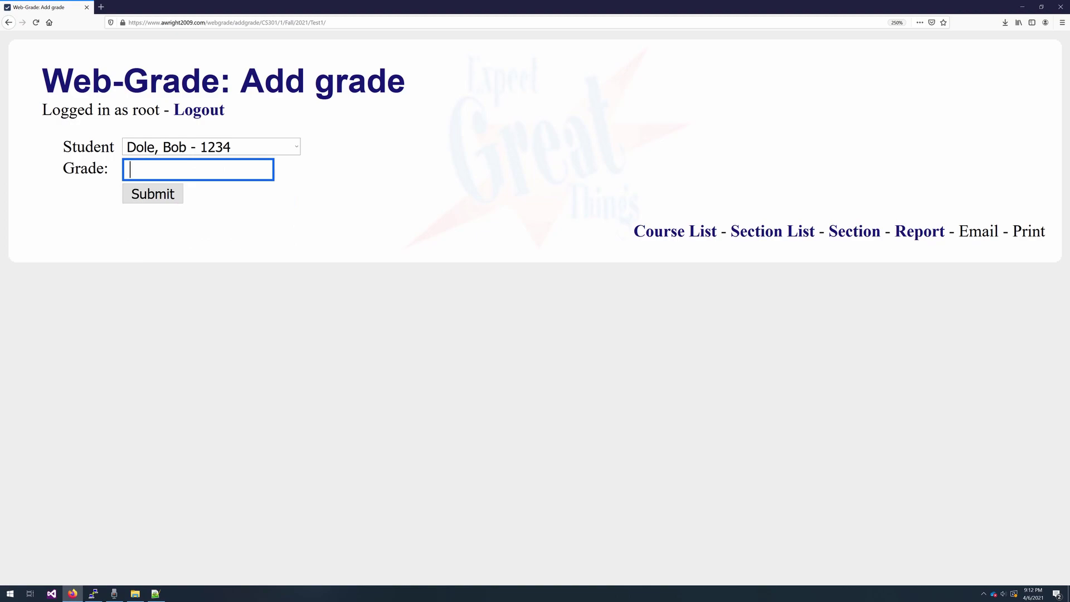
{"action": "type", "text": "85"}
{"action": "left_click", "coordinate": [177, 200]}
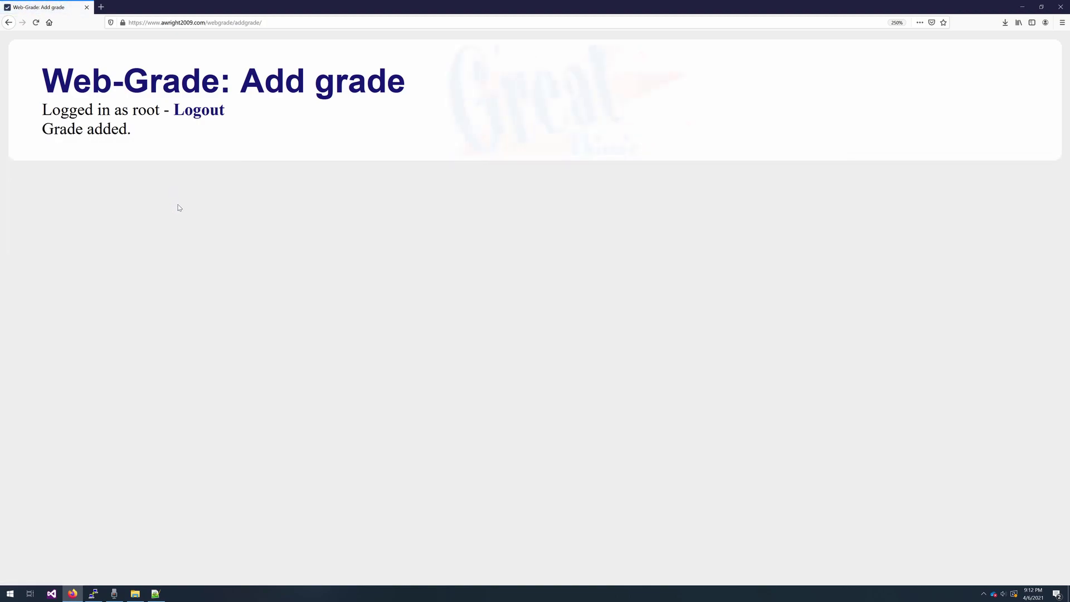
{"action": "left_click", "coordinate": [328, 176]}
{"action": "left_click", "coordinate": [266, 145]}
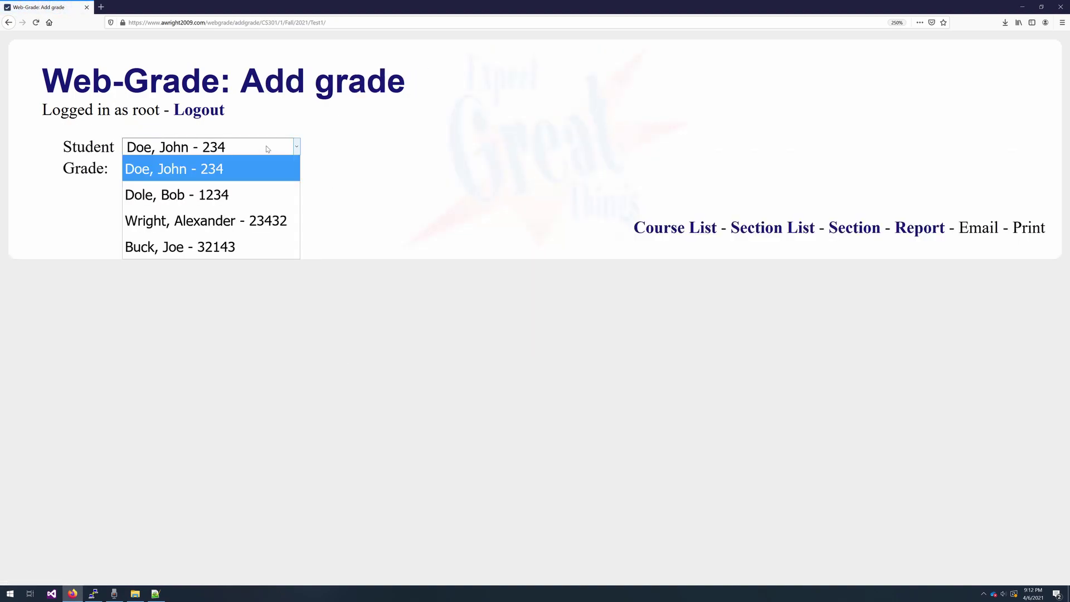
{"action": "left_click", "coordinate": [242, 242]}
{"action": "key", "text": "Tab"}
{"action": "type", "text": "60"}
{"action": "left_click", "coordinate": [181, 194]}
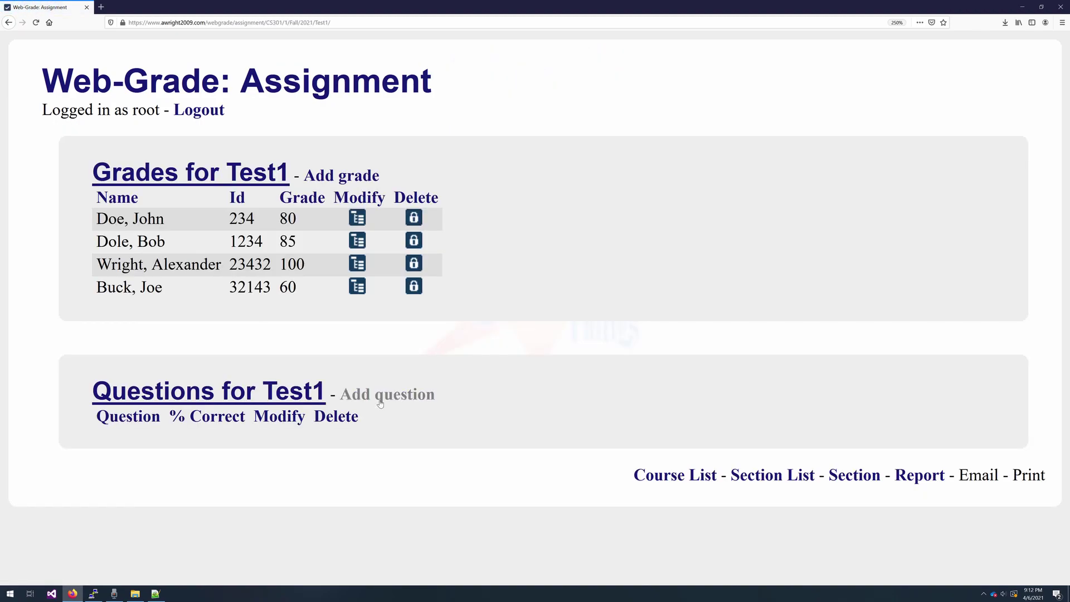
- Add Test1 question 1 with 3 correct out of 4 attempted
{"action": "left_click", "coordinate": [381, 397]}
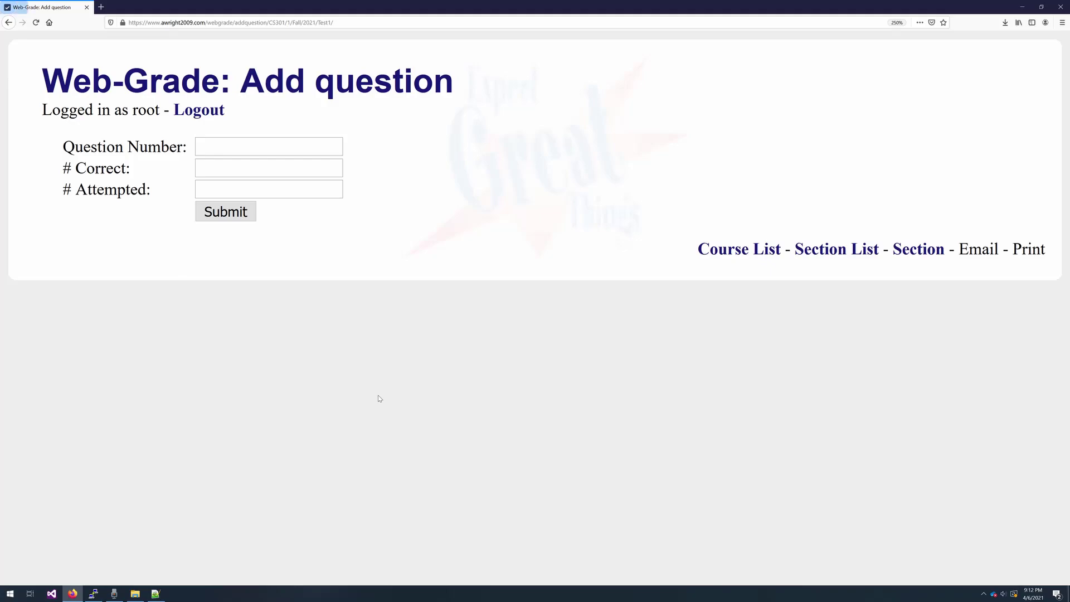
{"action": "left_click", "coordinate": [203, 148]}
{"action": "type", "text": "1"}
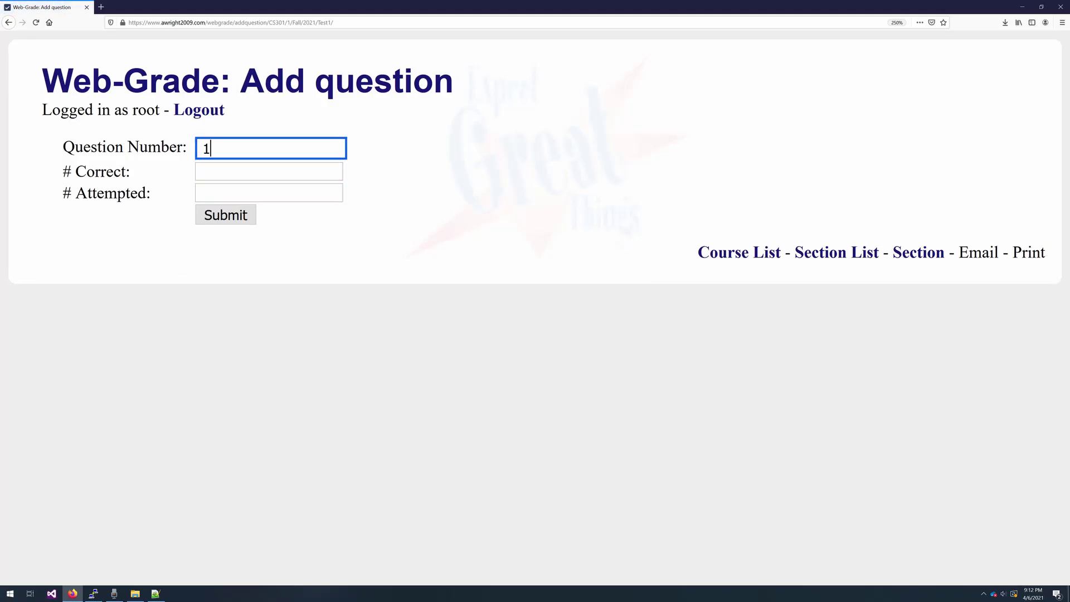
{"action": "key", "text": "Tab"}
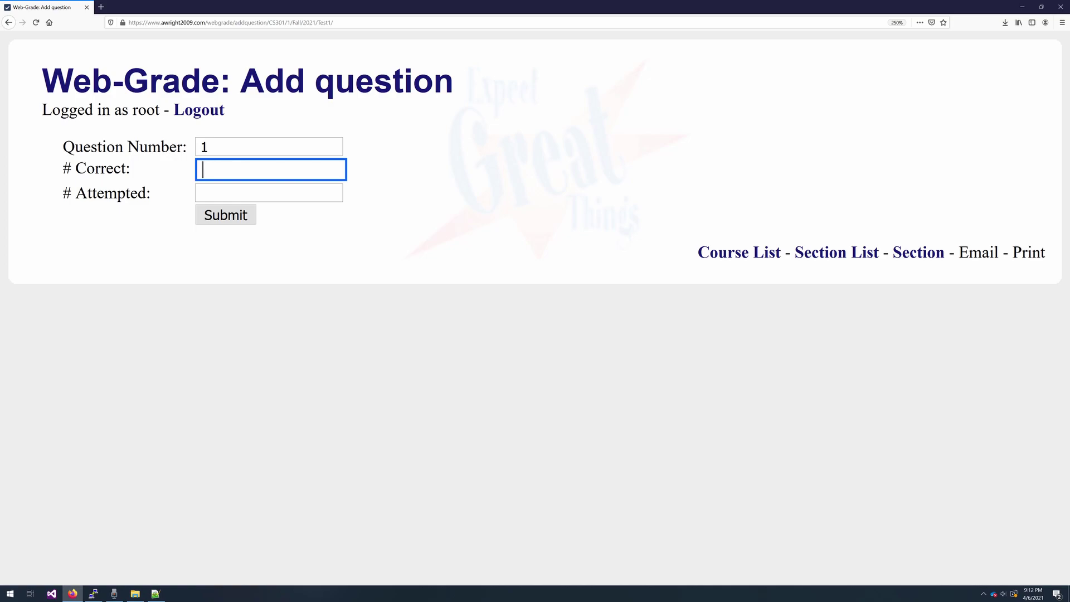
{"action": "type", "text": "3"}
{"action": "key", "text": "Tab"}
{"action": "type", "text": "4"}
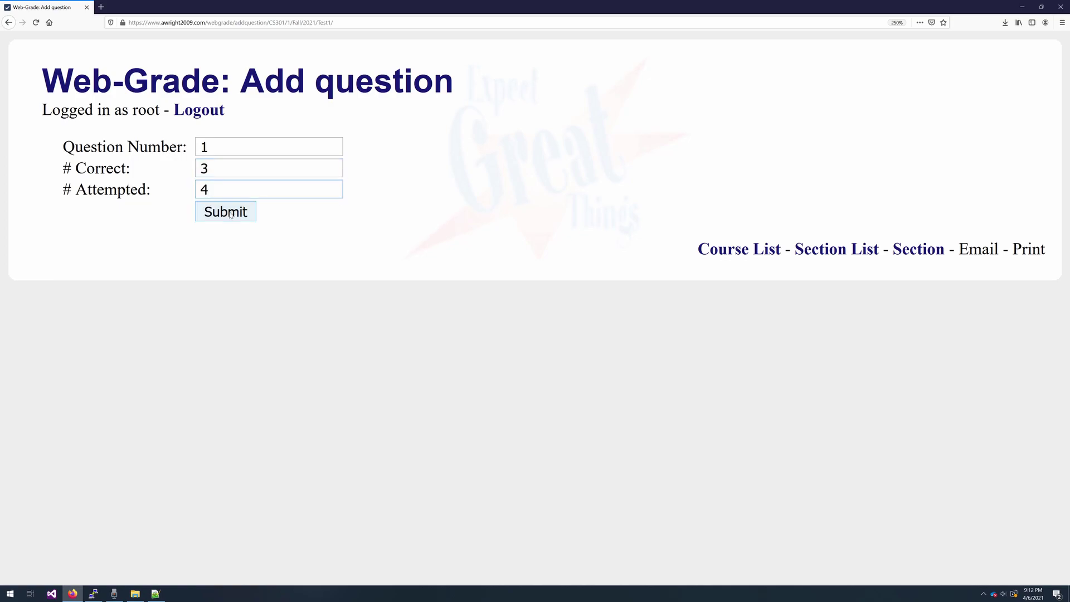
{"action": "left_click", "coordinate": [231, 215]}
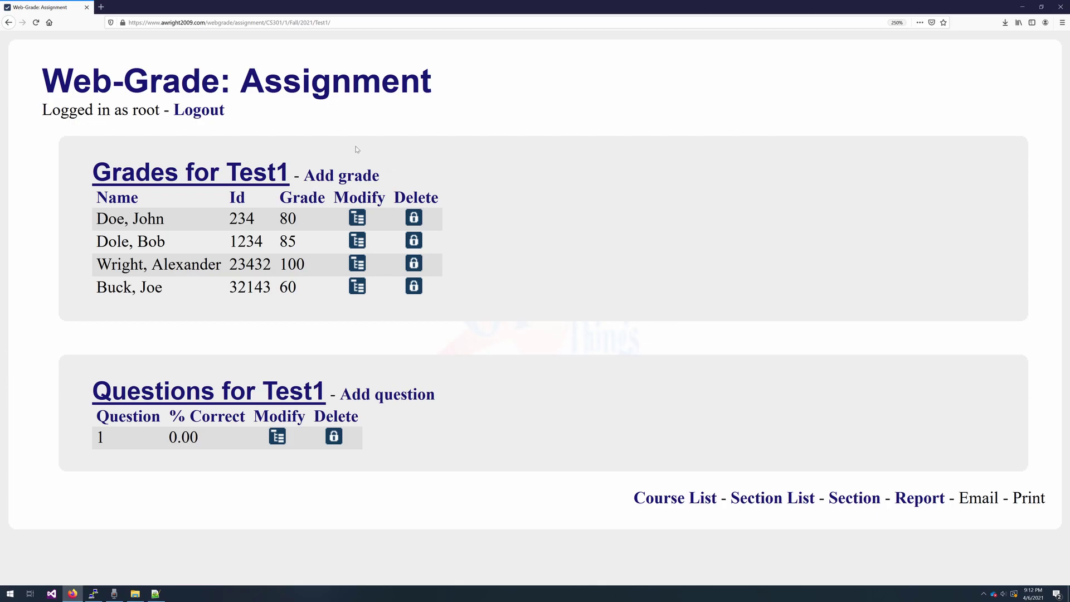
- From the section overview, open Test2 and give the third student a grade of 100
{"action": "left_click", "coordinate": [866, 499]}
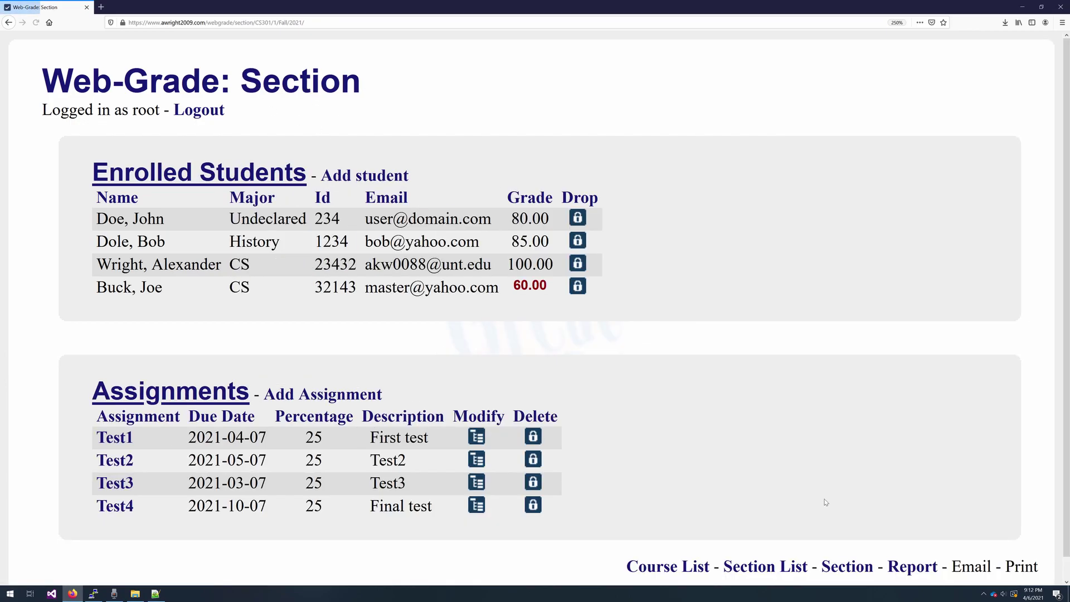
{"action": "left_click", "coordinate": [113, 465]}
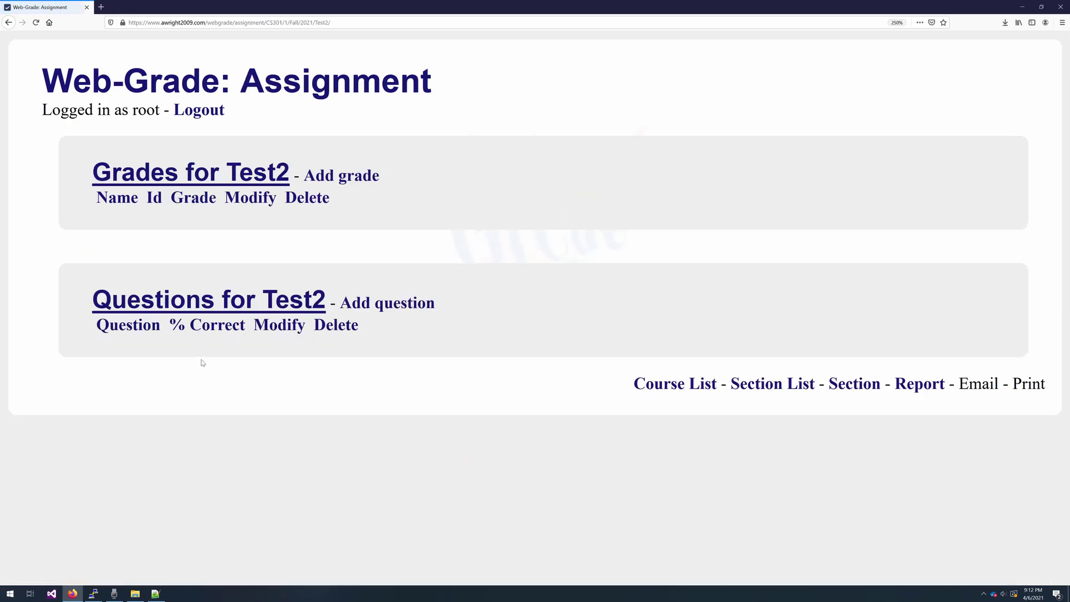
{"action": "left_click", "coordinate": [348, 178]}
{"action": "left_click", "coordinate": [227, 147]}
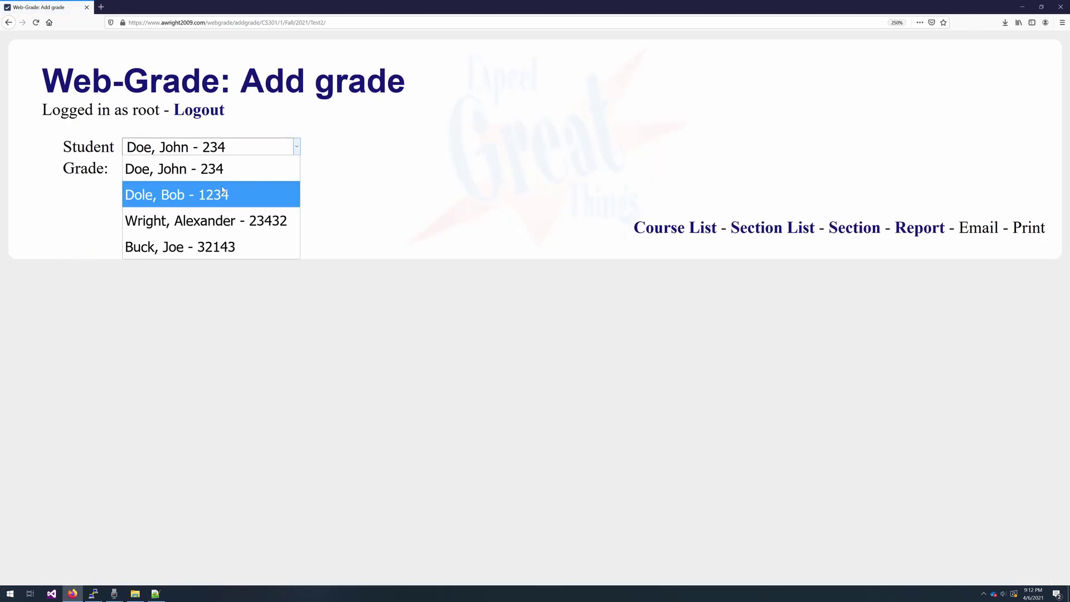
{"action": "left_click", "coordinate": [206, 220]}
{"action": "left_click", "coordinate": [203, 170]}
{"action": "type", "text": "100"}
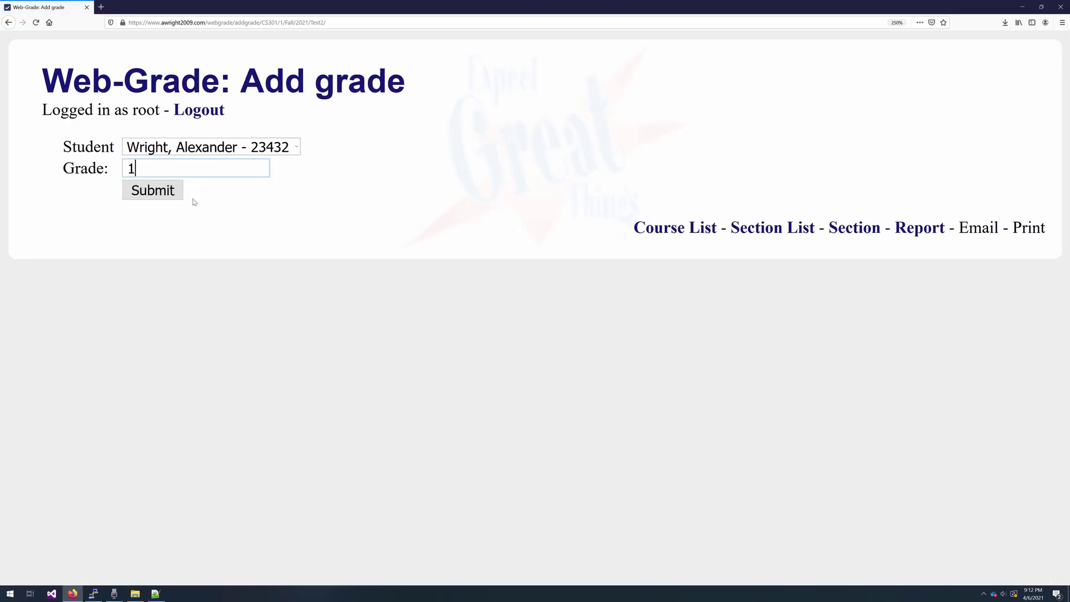
{"action": "left_click", "coordinate": [156, 194]}
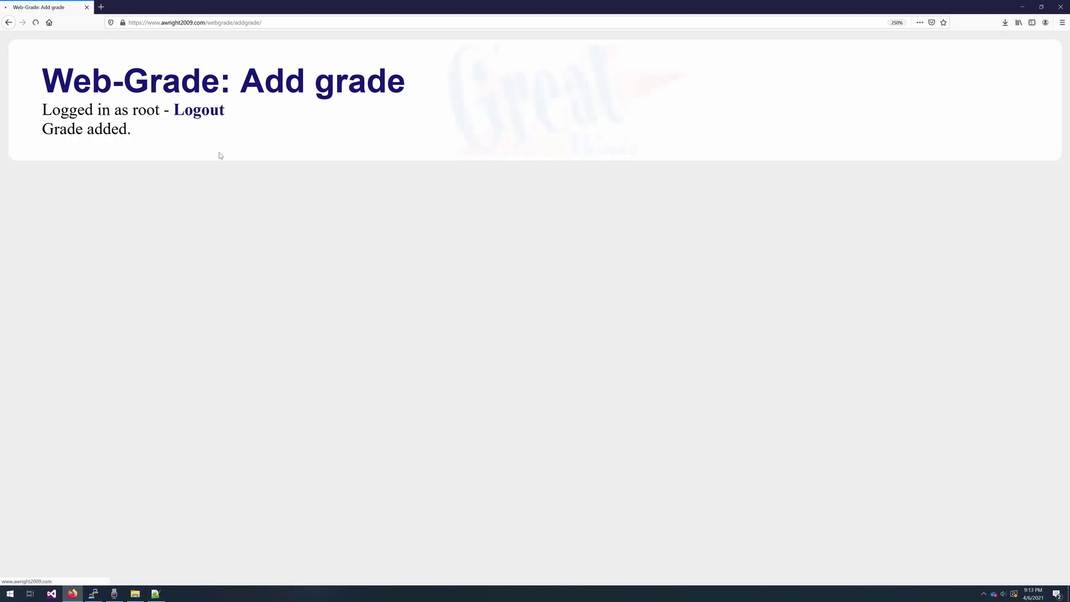
- Add a Test2 grade of 86 for the second student
{"action": "left_click", "coordinate": [349, 177]}
{"action": "left_click", "coordinate": [234, 148]}
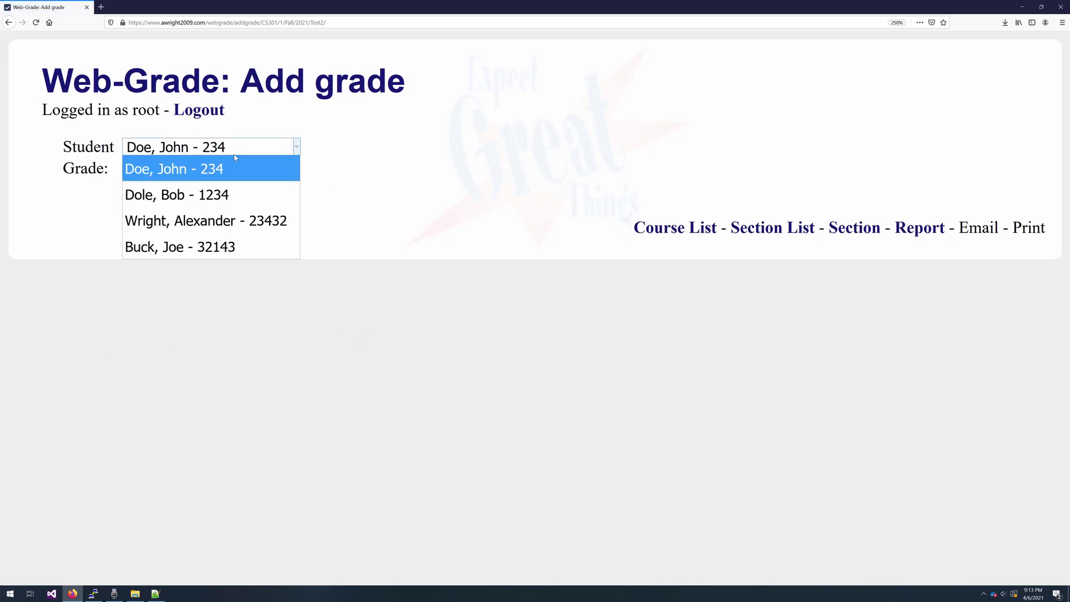
{"action": "left_click", "coordinate": [234, 194]}
{"action": "key", "text": "Tab"}
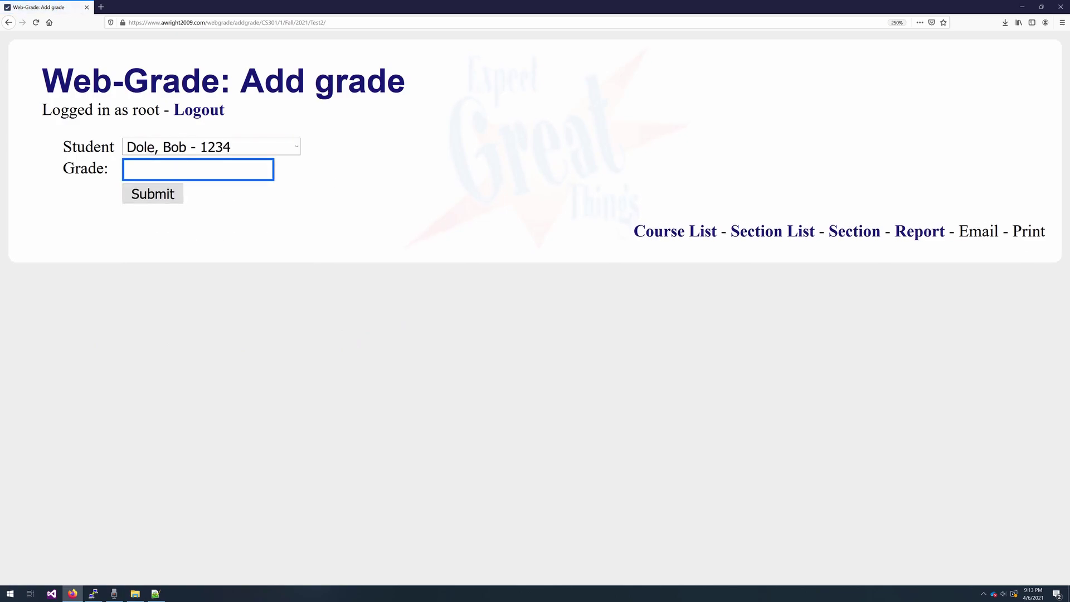
{"action": "type", "text": "86"}
{"action": "left_click", "coordinate": [161, 199]}
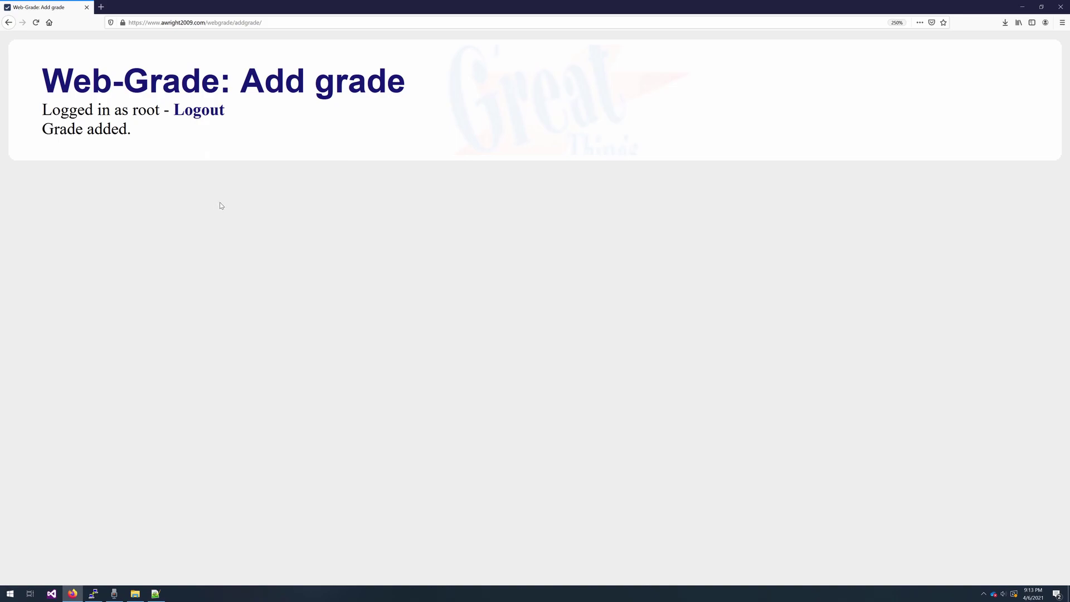
- Add a Test2 grade of 84 for the last student in the list
{"action": "left_click", "coordinate": [341, 176]}
{"action": "left_click", "coordinate": [200, 147]}
{"action": "left_click", "coordinate": [201, 247]}
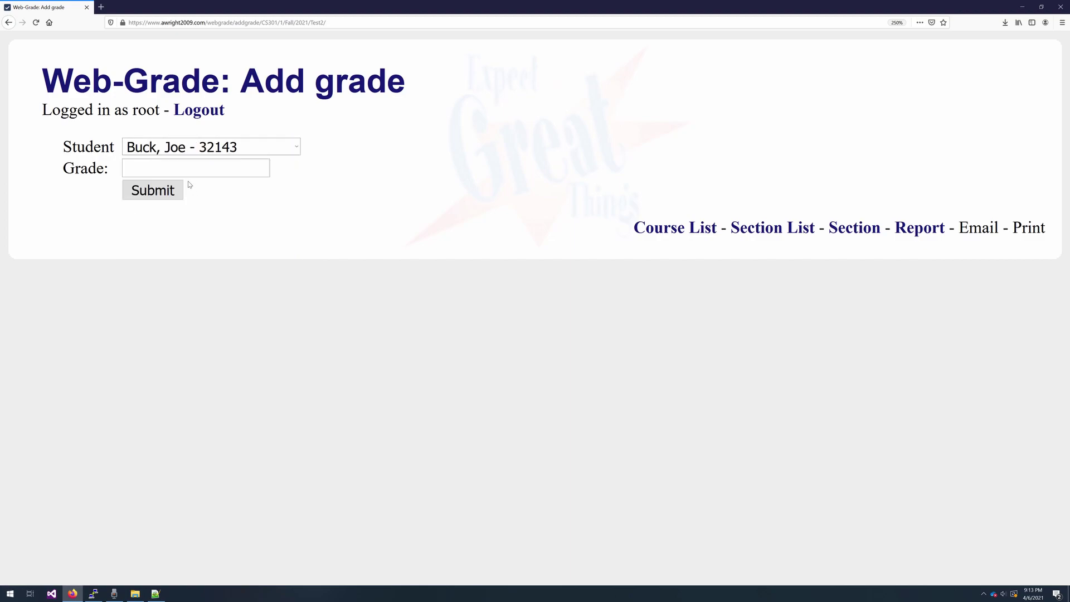
{"action": "left_click", "coordinate": [192, 173]}
{"action": "type", "text": "84"}
{"action": "left_click", "coordinate": [170, 195]}
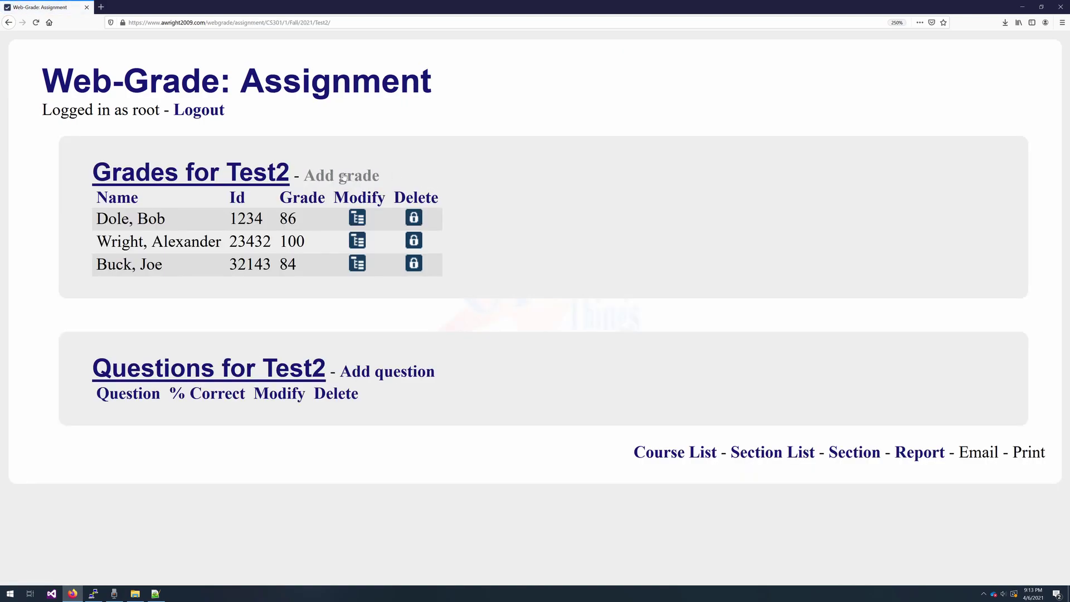
- Add a Test2 grade of 76 for the first student
{"action": "left_click", "coordinate": [343, 176]}
{"action": "left_click", "coordinate": [243, 147]}
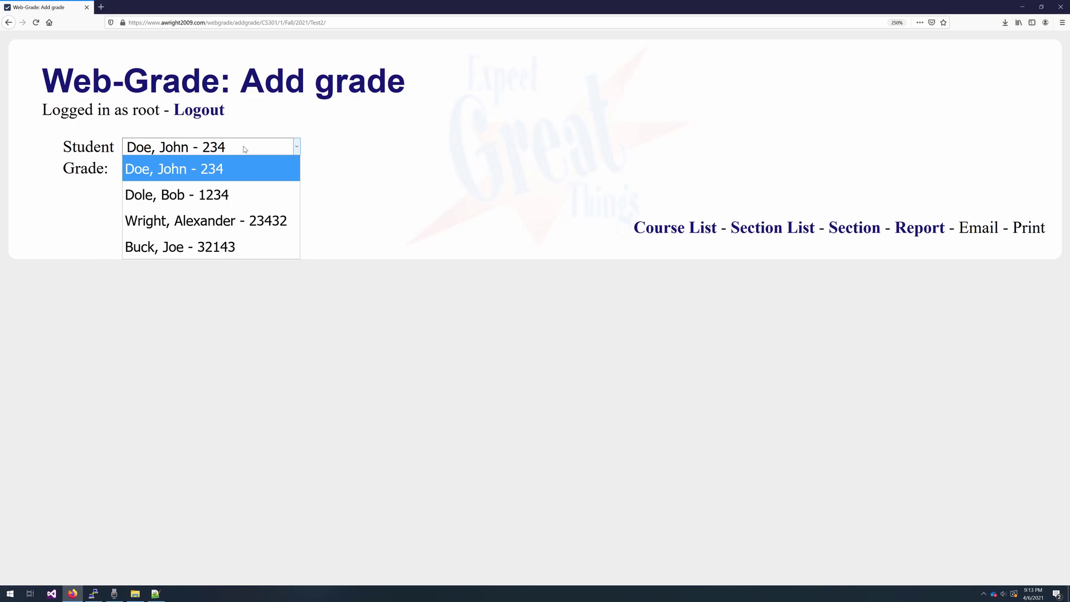
{"action": "left_click", "coordinate": [234, 169]}
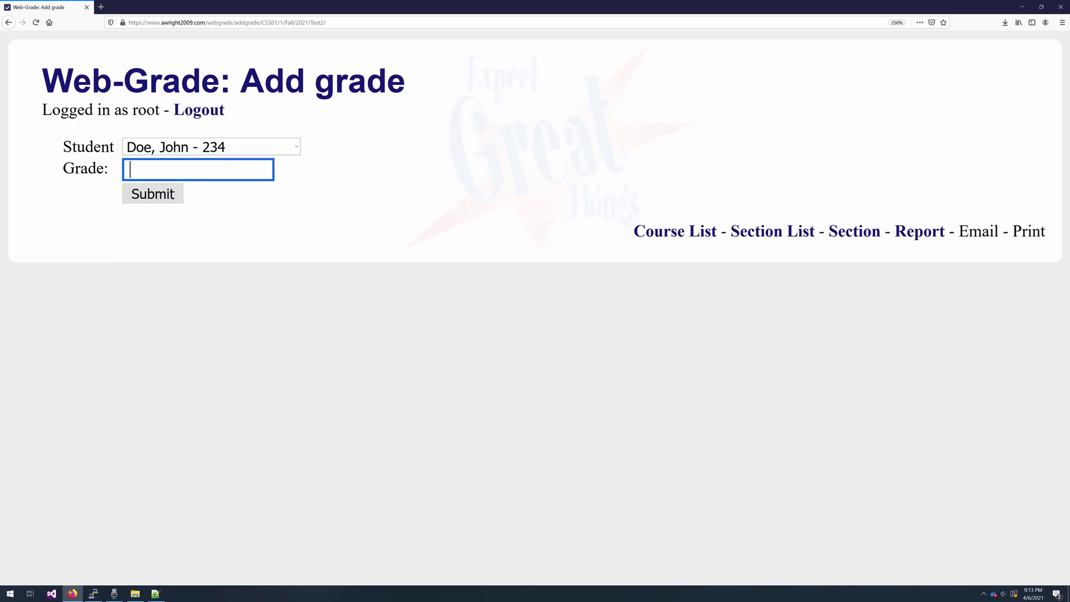
{"action": "type", "text": "76"}
{"action": "left_click", "coordinate": [180, 192]}
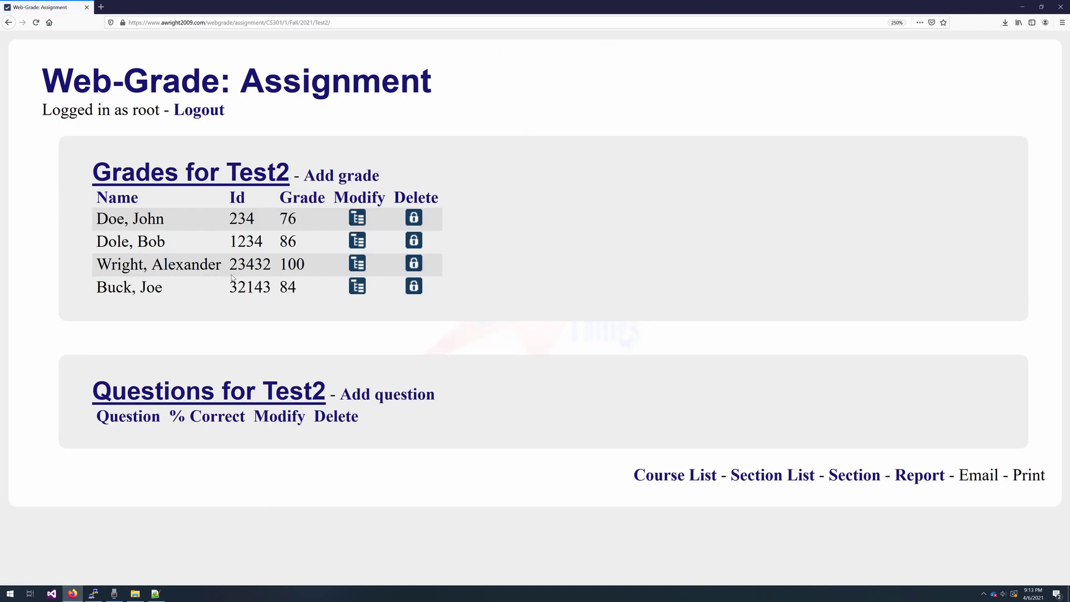
- Open Test3 and try submitting an out-of-range grade of 105 for the third student
{"action": "left_click", "coordinate": [864, 480]}
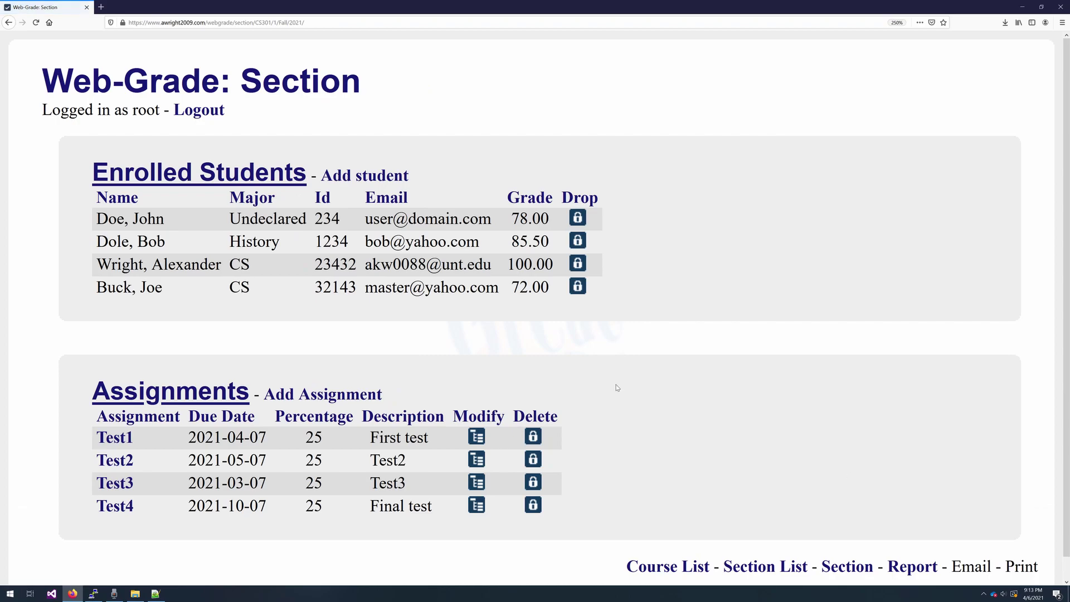
{"action": "left_click", "coordinate": [114, 481]}
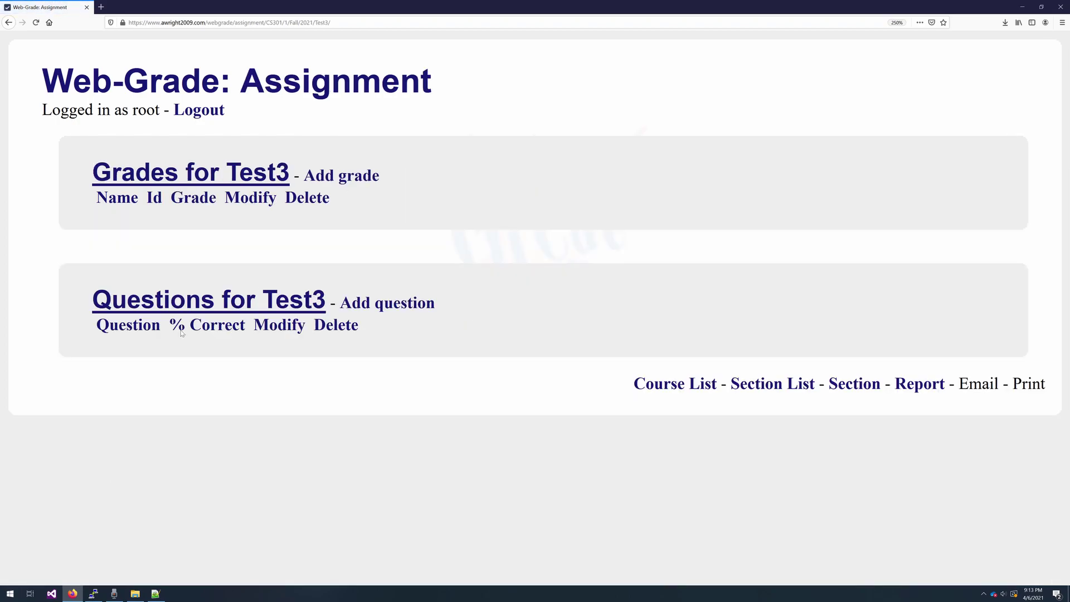
{"action": "left_click", "coordinate": [351, 171]}
{"action": "left_click", "coordinate": [223, 146]}
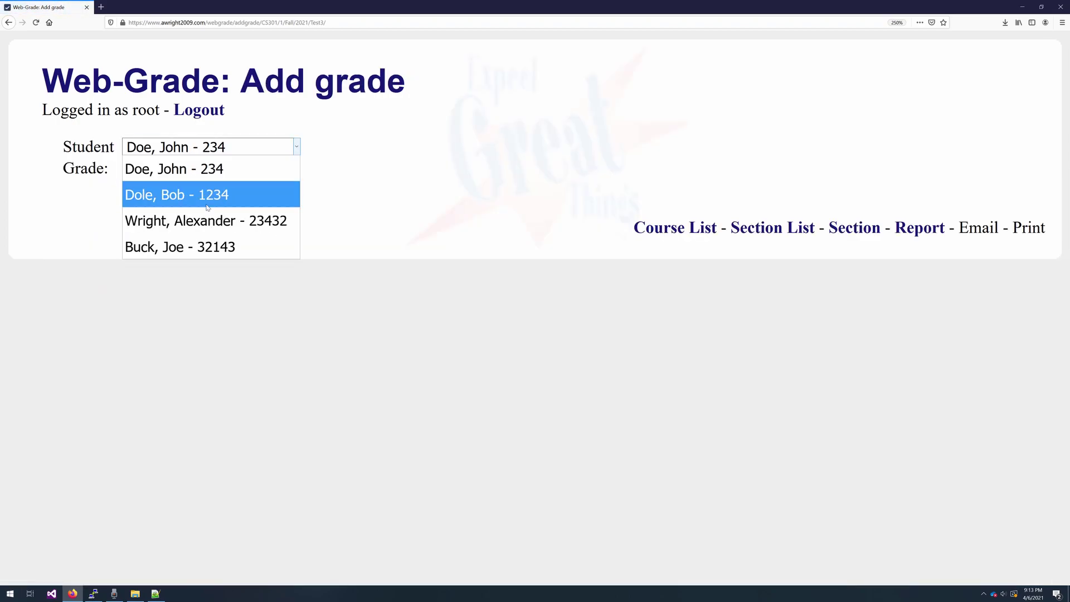
{"action": "left_click", "coordinate": [208, 219]}
{"action": "key", "text": "Tab"}
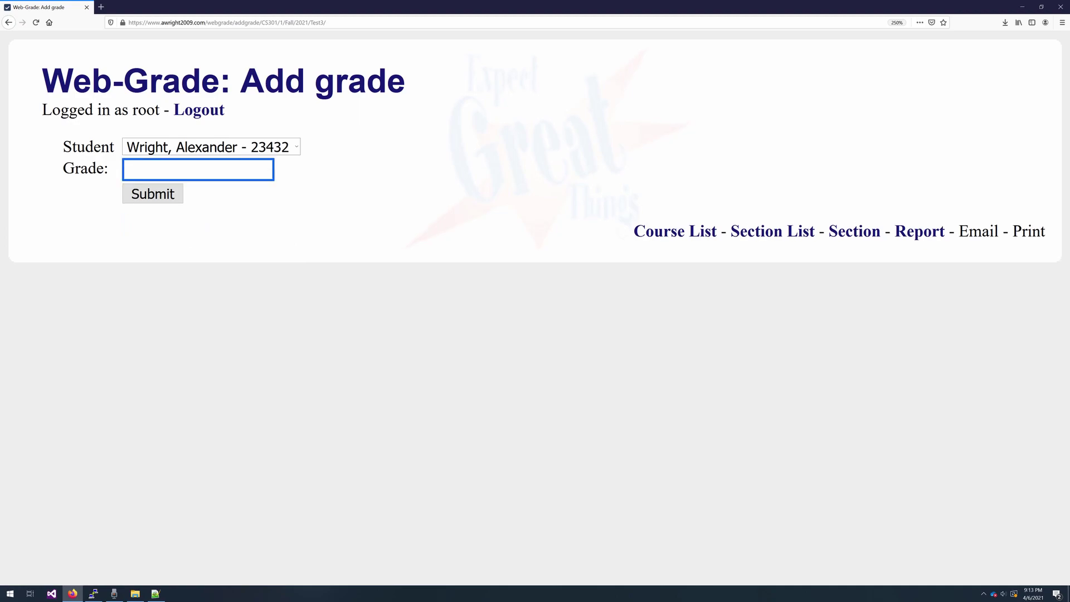
{"action": "type", "text": "105"}
{"action": "left_click", "coordinate": [167, 194]}
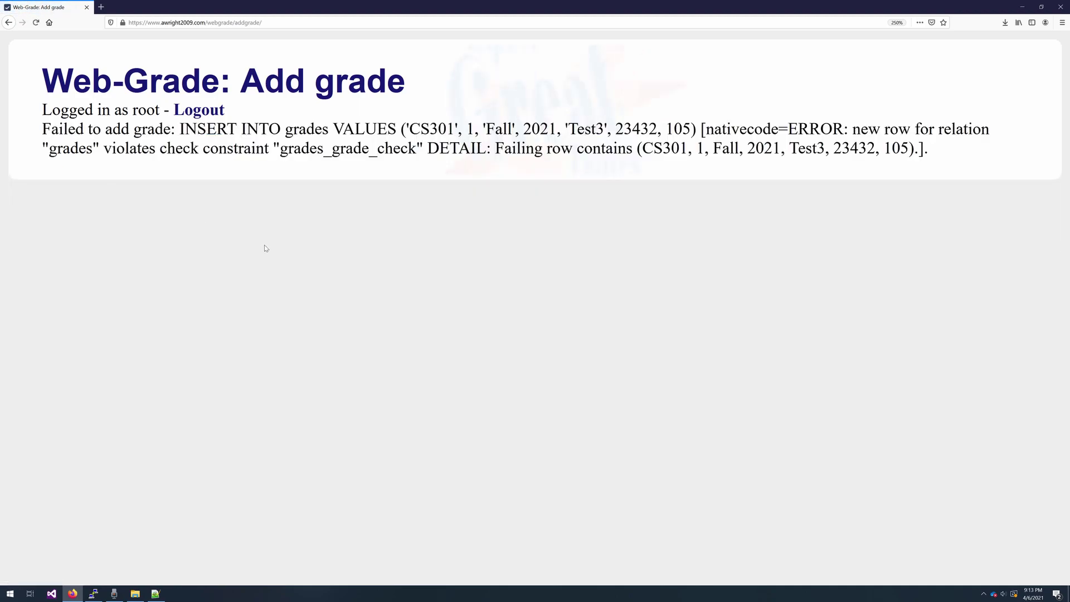
- Highlight the violated check constraint in the error, go back, and submit 100 instead
{"action": "left_click_drag", "start_coordinate": [848, 129], "coordinate": [981, 130]}
{"action": "left_click_drag", "start_coordinate": [156, 148], "coordinate": [362, 149]}
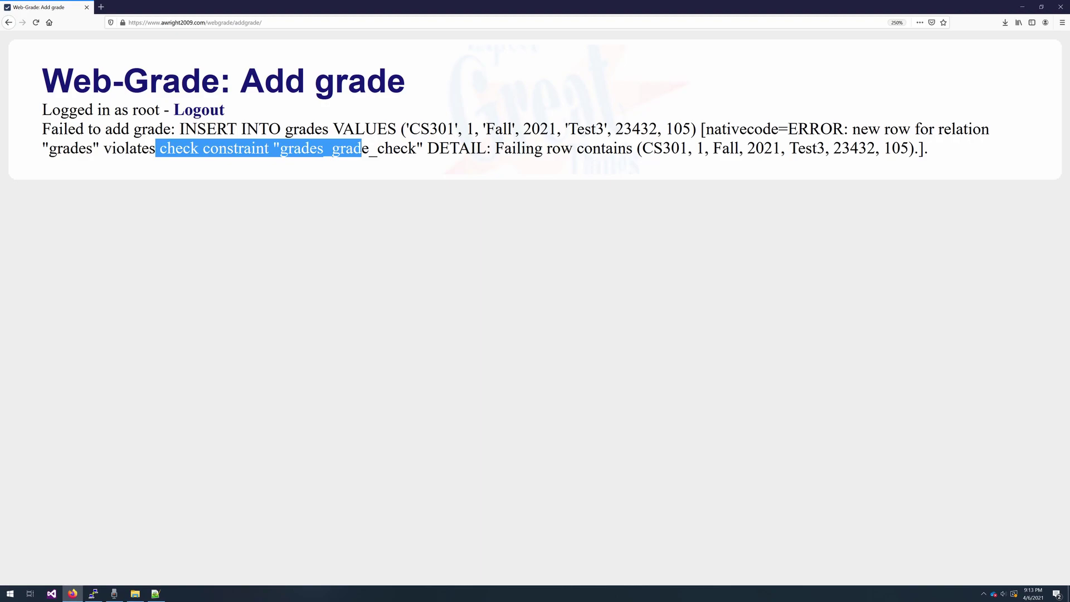
{"action": "left_click", "coordinate": [208, 169]}
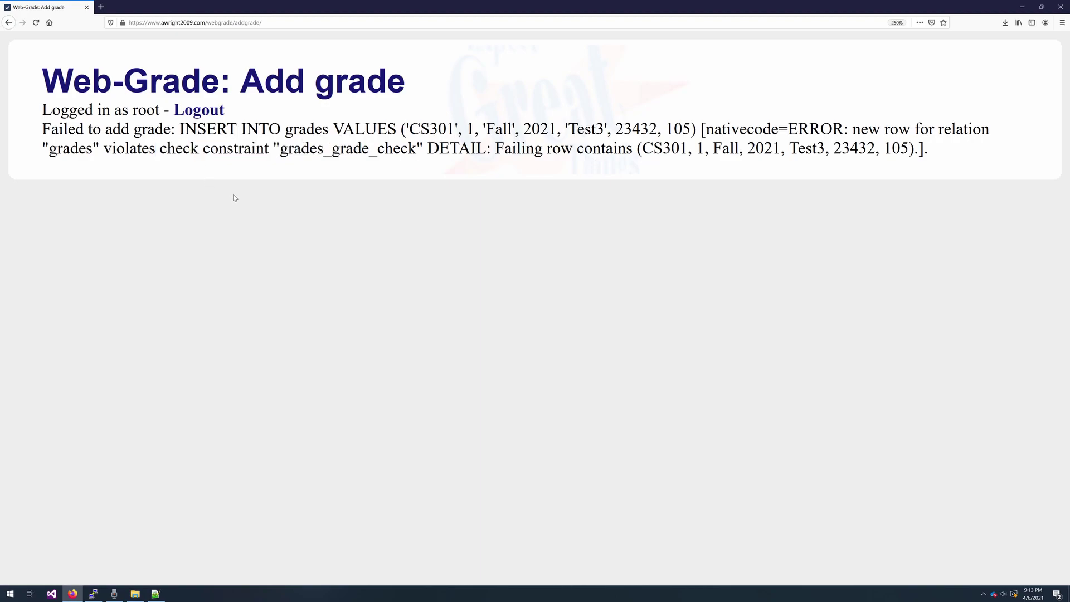
{"action": "key", "text": "alt+Left"}
{"action": "left_click", "coordinate": [220, 149]}
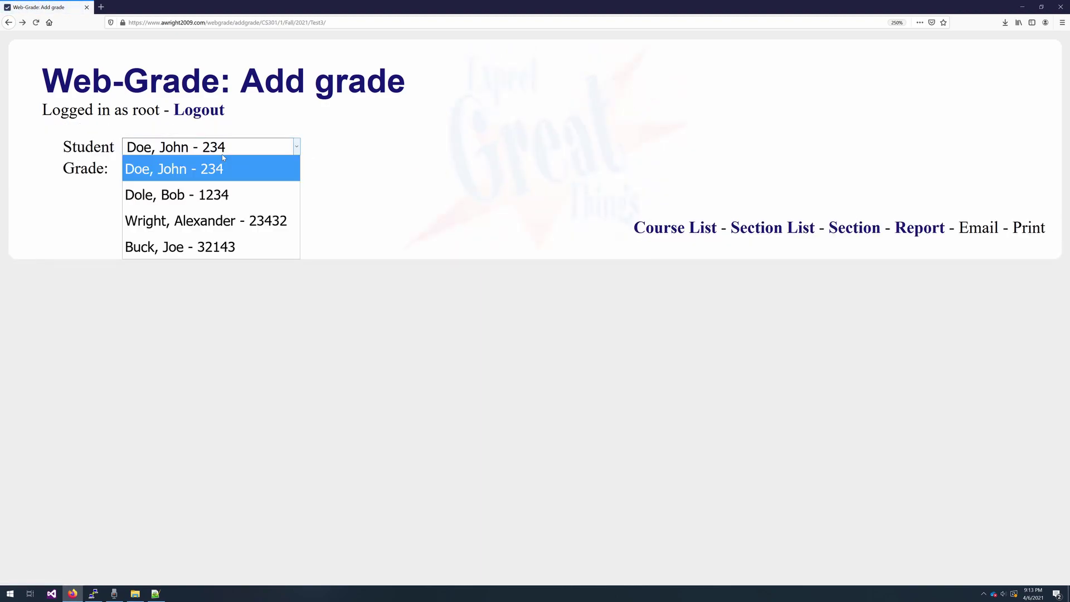
{"action": "left_click", "coordinate": [198, 219]}
{"action": "key", "text": "Tab"}
{"action": "type", "text": "100"}
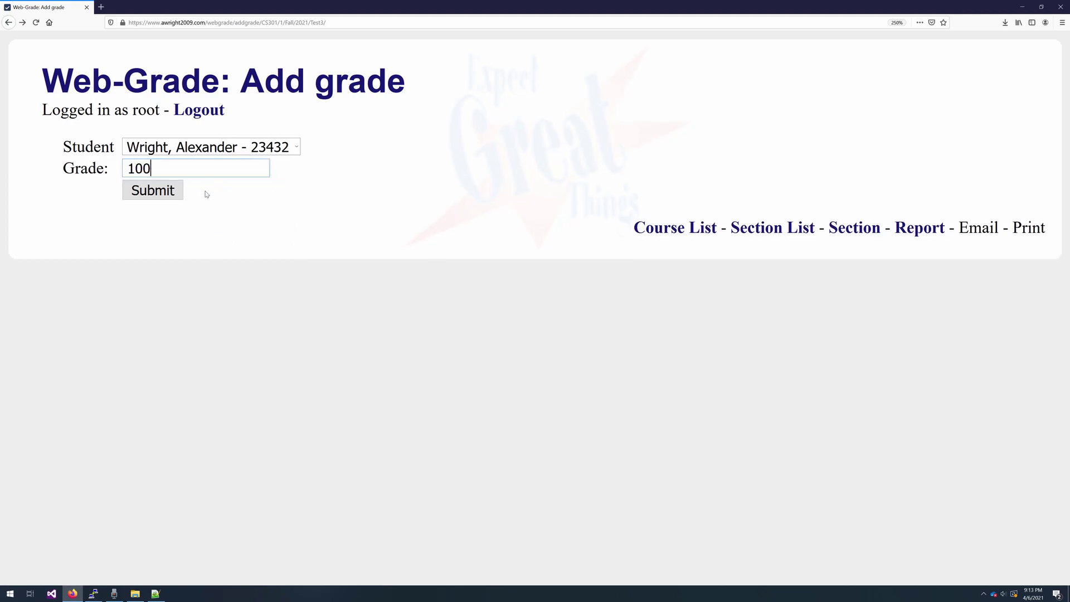
{"action": "left_click", "coordinate": [172, 193]}
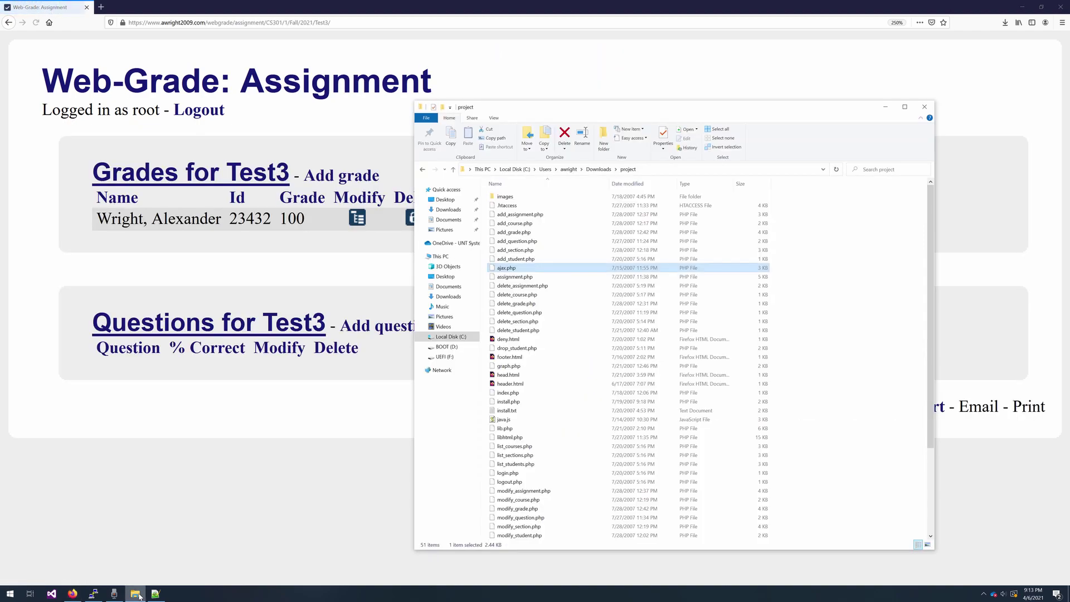
- Open tables.pgsql in Notepad++ and highlight the accounts table's column definitions, including type
{"action": "scroll", "coordinate": [605, 418], "scroll_direction": "down", "scroll_amount": 4}
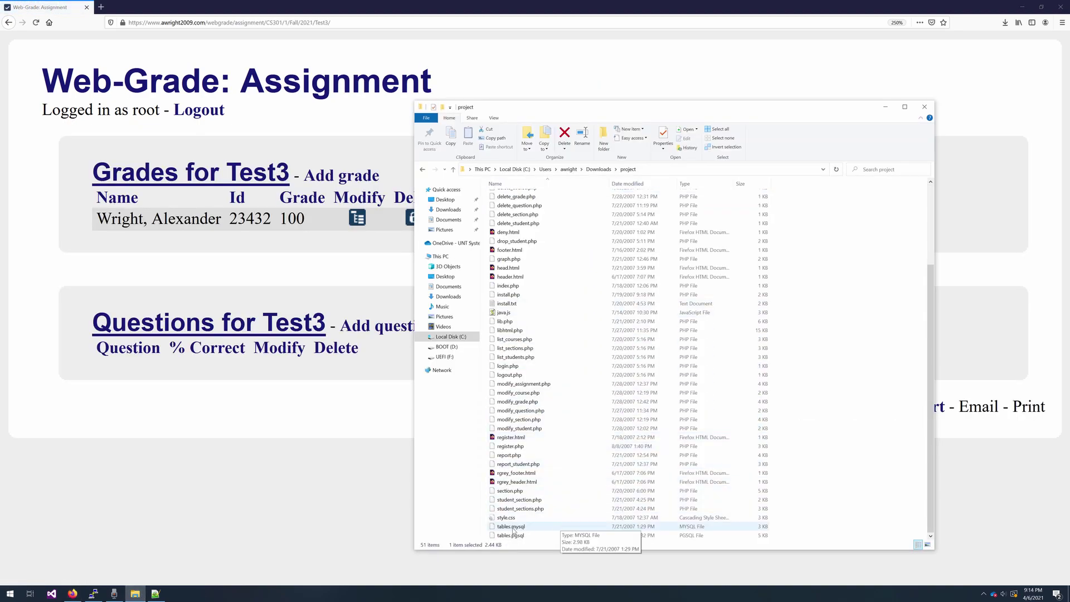
{"action": "right_click", "coordinate": [514, 534]}
{"action": "left_click", "coordinate": [551, 400]}
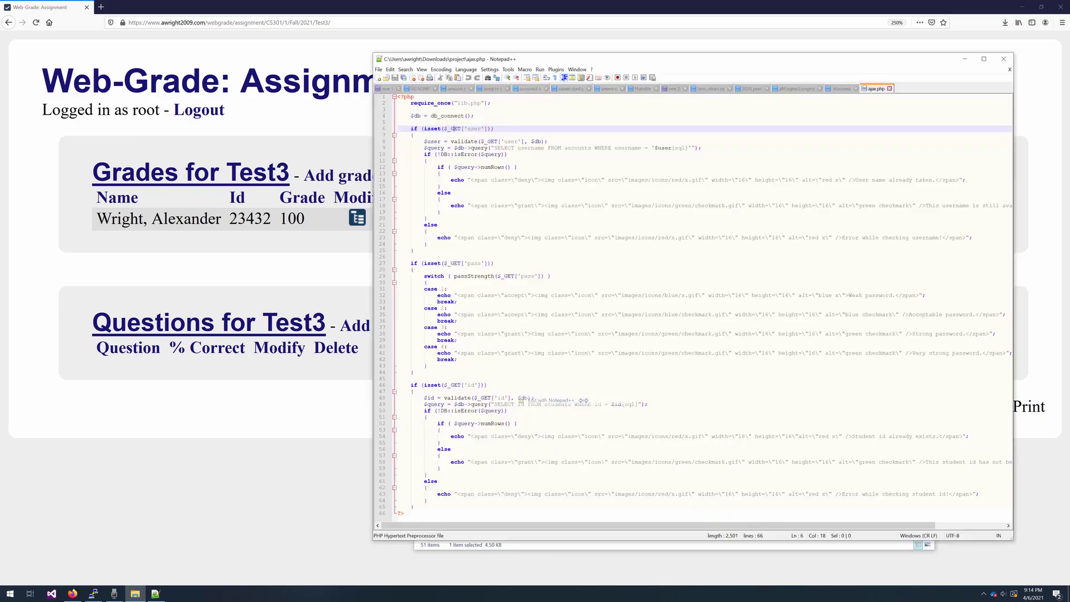
{"action": "left_click_drag", "start_coordinate": [393, 116], "coordinate": [467, 161]}
{"action": "left_click", "coordinate": [440, 174]}
{"action": "left_click", "coordinate": [409, 136]}
{"action": "left_click", "coordinate": [404, 142]}
{"action": "left_click", "coordinate": [404, 148]}
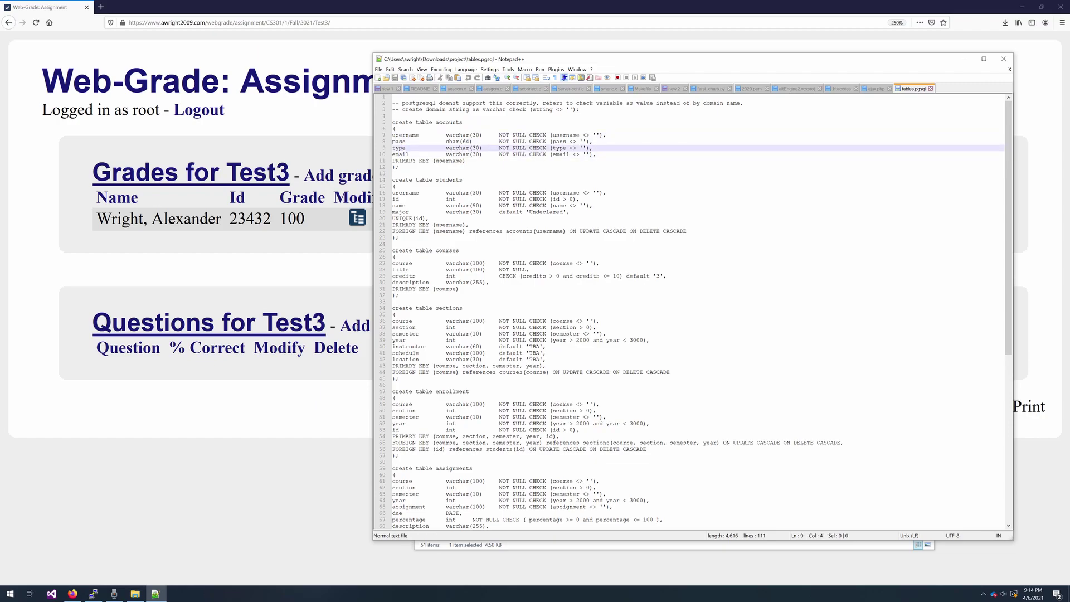
- Walk through the students and assignments tables, highlighting the percentage and year range checks
{"action": "left_click_drag", "start_coordinate": [408, 192], "coordinate": [422, 225]}
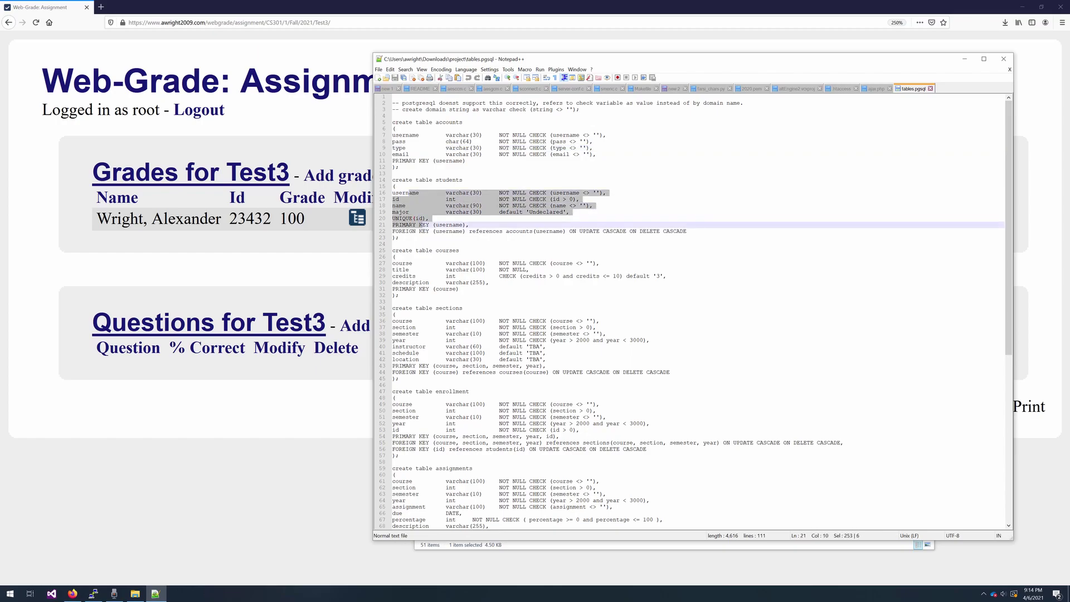
{"action": "left_click_drag", "start_coordinate": [419, 263], "coordinate": [449, 301]}
{"action": "scroll", "coordinate": [432, 282], "scroll_direction": "down", "scroll_amount": 3}
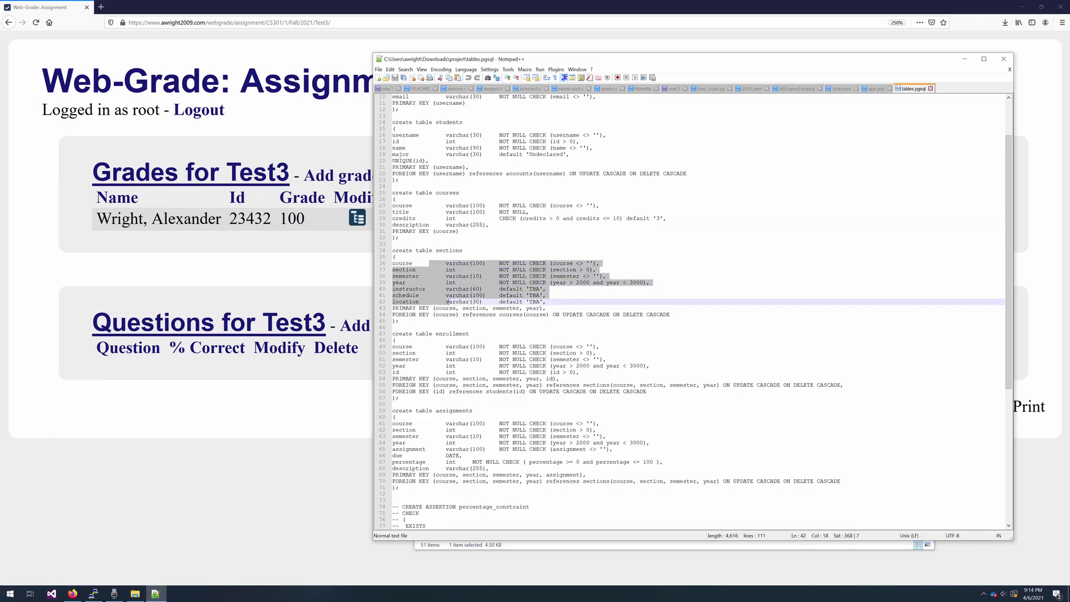
{"action": "scroll", "coordinate": [449, 301], "scroll_direction": "down", "scroll_amount": 4}
{"action": "scroll", "coordinate": [703, 313], "scroll_direction": "down", "scroll_amount": 2}
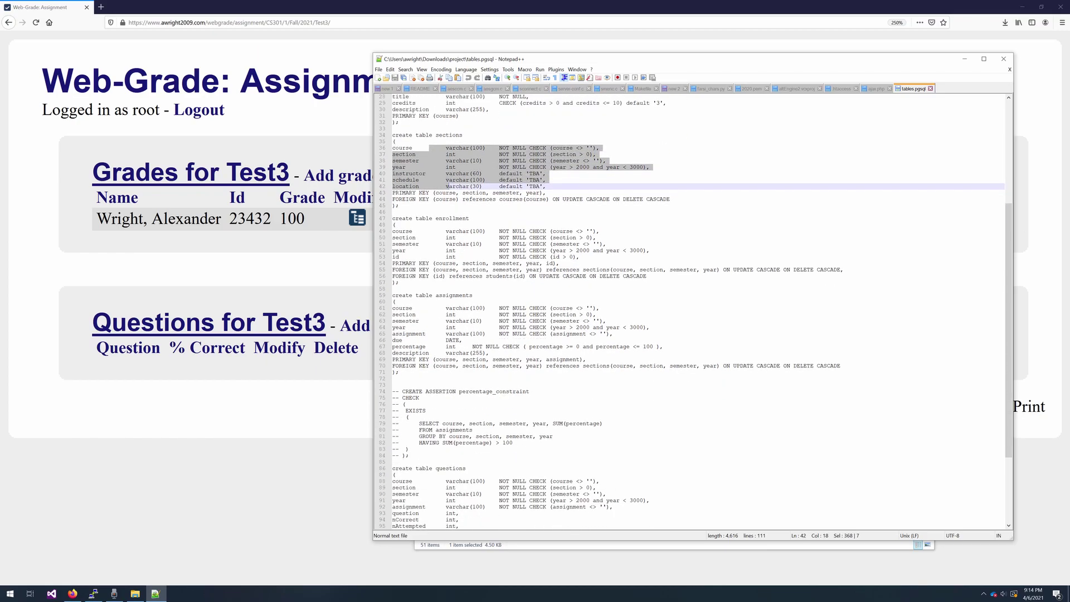
{"action": "left_click_drag", "start_coordinate": [436, 231], "coordinate": [459, 256]}
{"action": "scroll", "coordinate": [459, 256], "scroll_direction": "down", "scroll_amount": 3}
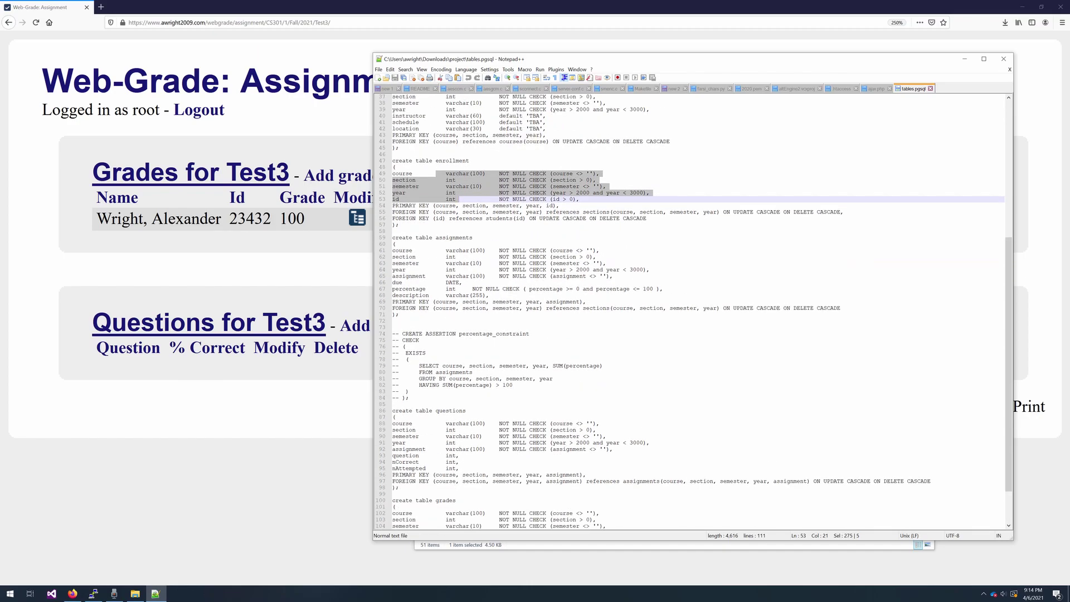
{"action": "scroll", "coordinate": [459, 256], "scroll_direction": "down", "scroll_amount": 2}
{"action": "left_click_drag", "start_coordinate": [530, 270], "coordinate": [394, 213]}
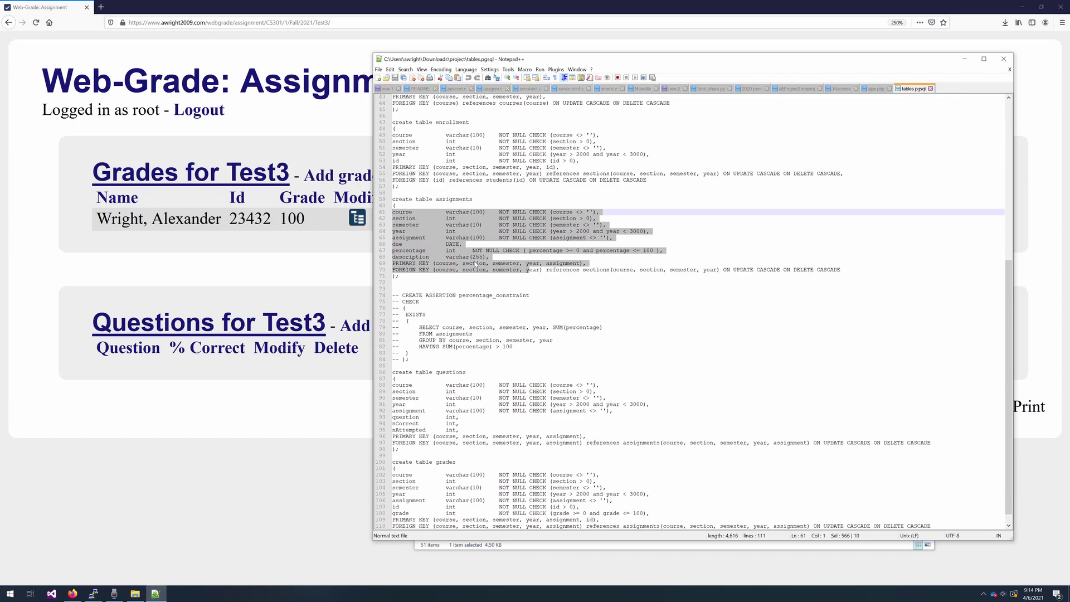
{"action": "left_click", "coordinate": [474, 289]}
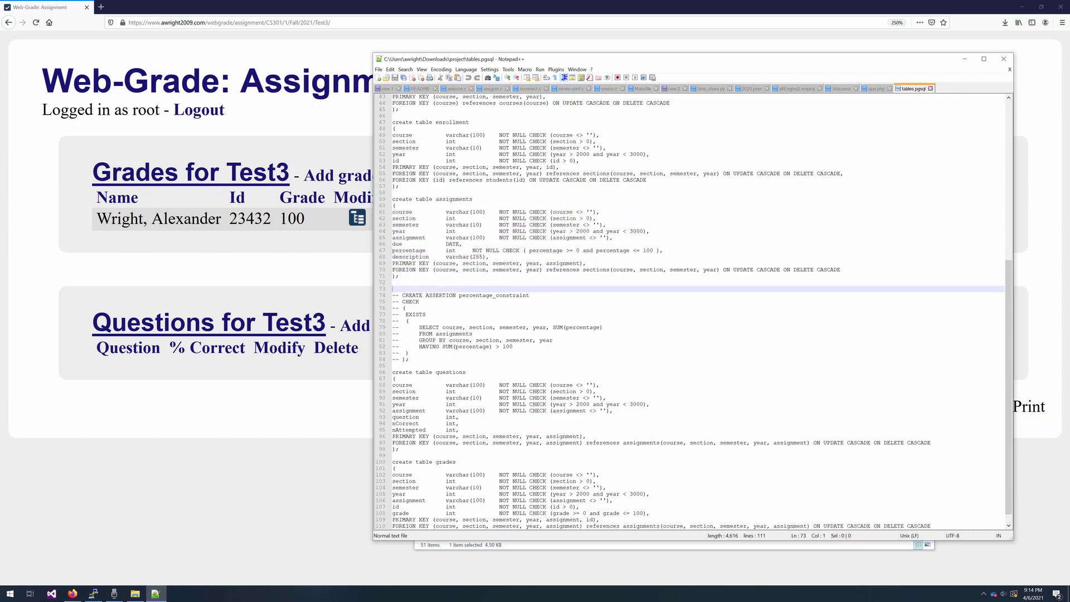
{"action": "left_click_drag", "start_coordinate": [524, 251], "coordinate": [658, 250]}
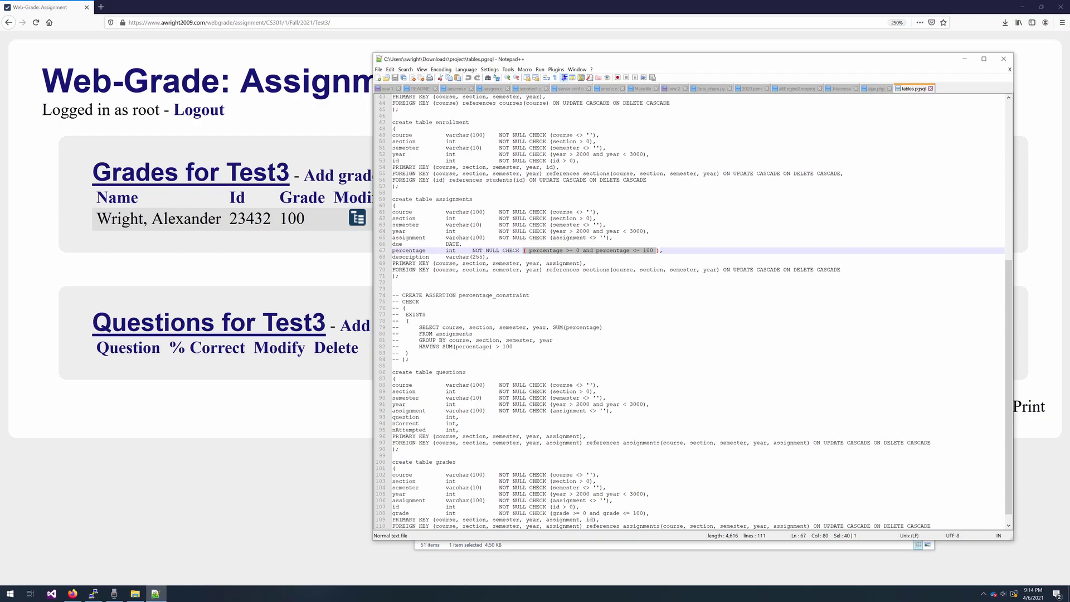
{"action": "left_click_drag", "start_coordinate": [554, 231], "coordinate": [647, 231]}
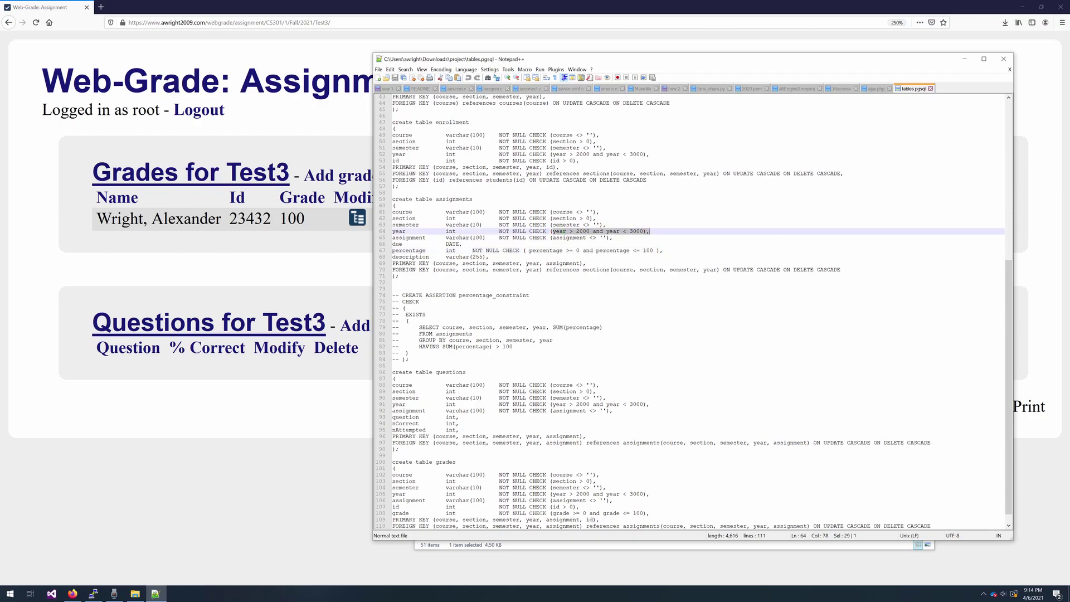
- Highlight the questions table columns and the grades table's columns and key
{"action": "scroll", "coordinate": [692, 312], "scroll_direction": "down", "scroll_amount": 1}
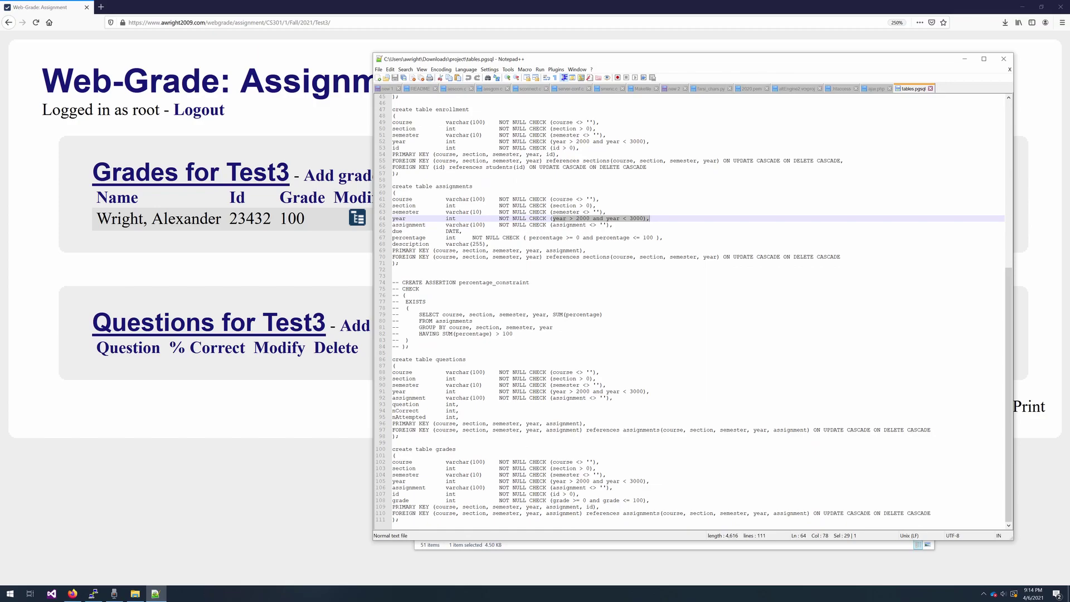
{"action": "left_click_drag", "start_coordinate": [393, 366], "coordinate": [393, 411]}
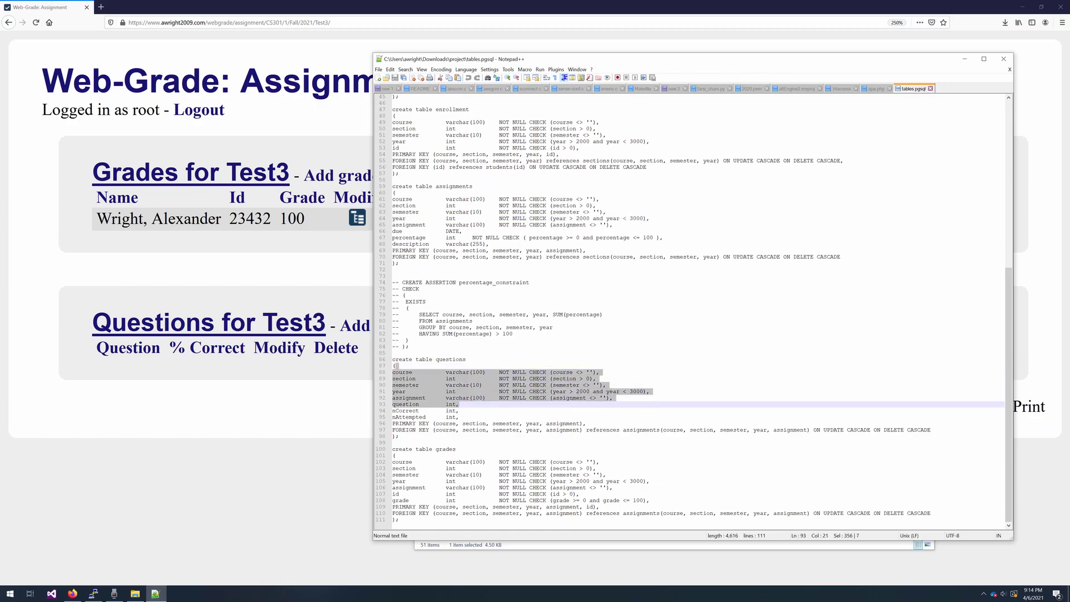
{"action": "left_click", "coordinate": [458, 416]}
{"action": "left_click_drag", "start_coordinate": [393, 455], "coordinate": [523, 506]}
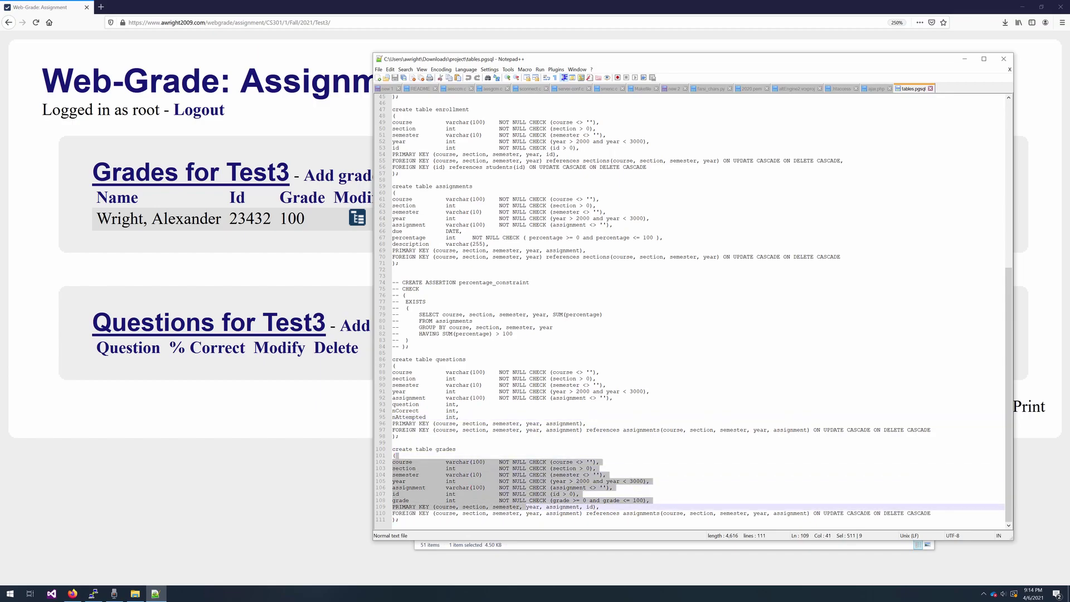
{"action": "left_click", "coordinate": [572, 372]}
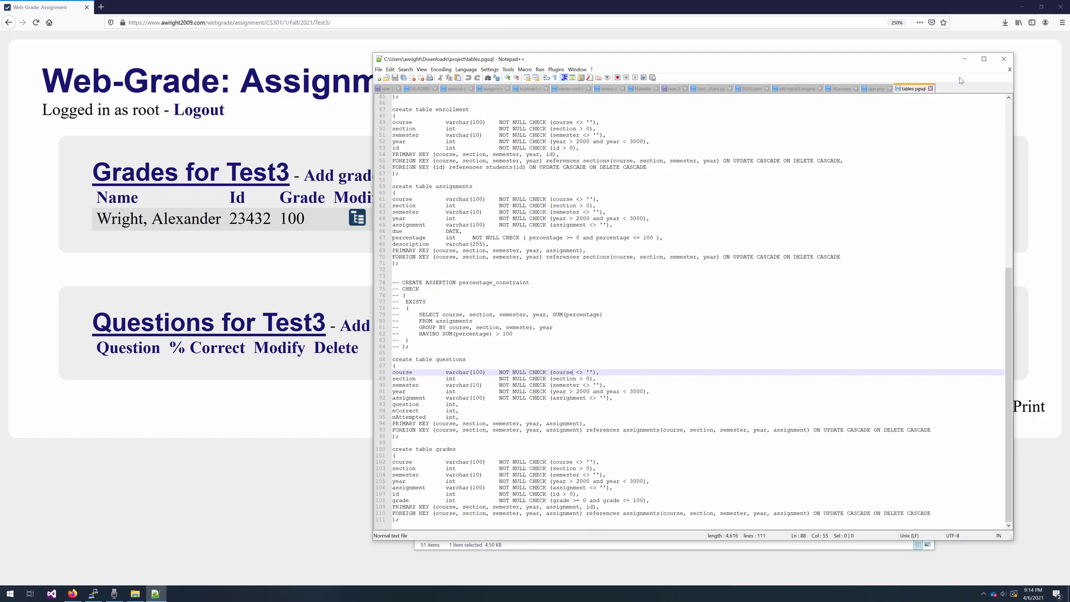
- Minimize Notepad++, open style.css in Notepad, scroll through it, then close it
{"action": "left_click", "coordinate": [964, 58]}
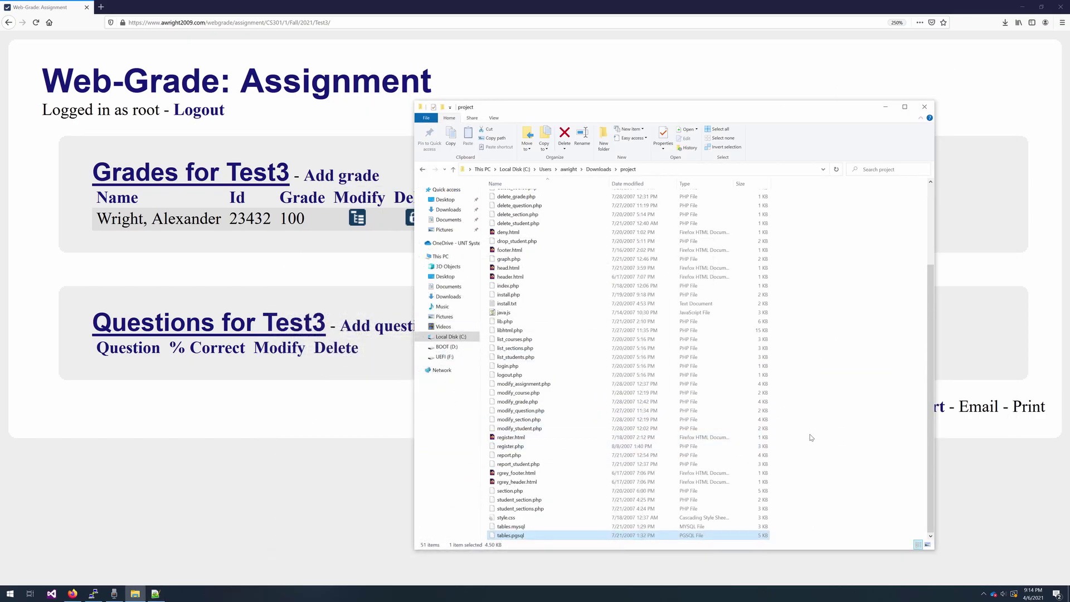
{"action": "double_click", "coordinate": [525, 518]}
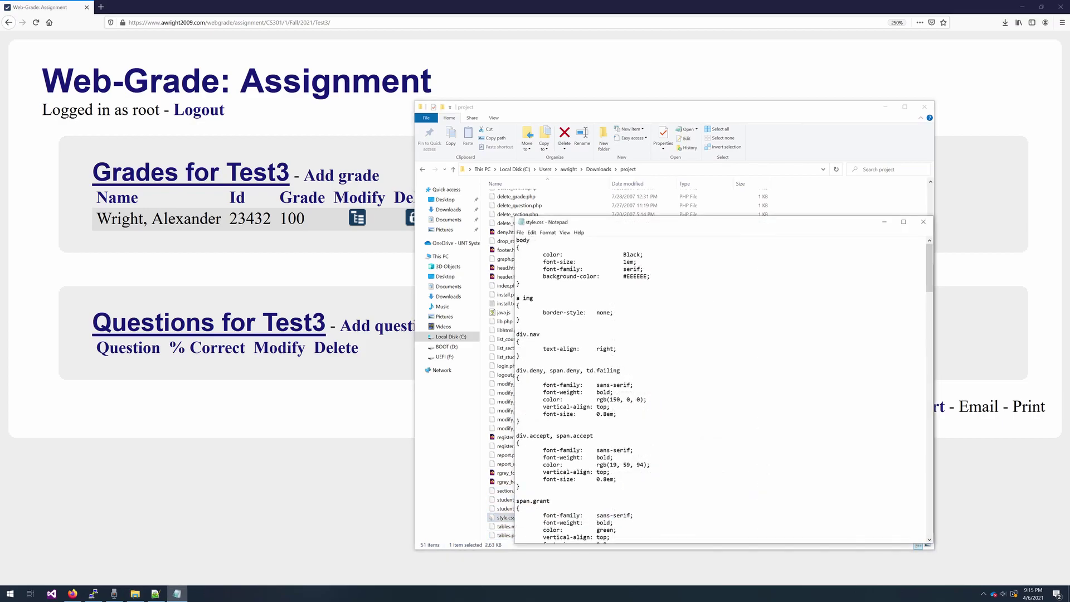
{"action": "scroll", "coordinate": [719, 390], "scroll_direction": "down", "scroll_amount": 15}
{"action": "scroll", "coordinate": [719, 390], "scroll_direction": "down", "scroll_amount": 15}
{"action": "scroll", "coordinate": [719, 390], "scroll_direction": "down", "scroll_amount": 15}
{"action": "scroll", "coordinate": [719, 390], "scroll_direction": "down", "scroll_amount": 7}
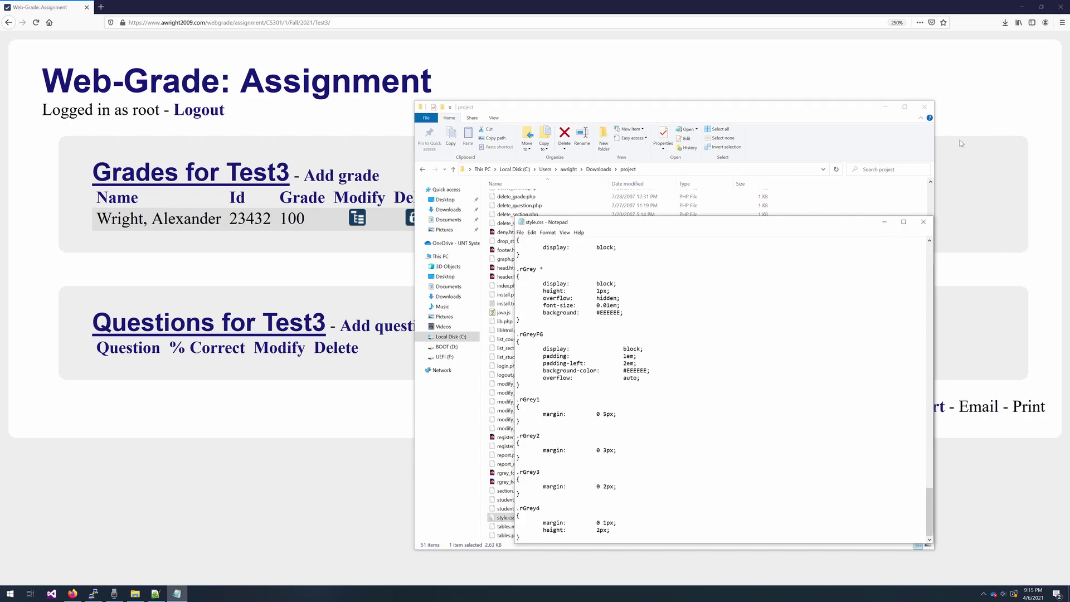
{"action": "left_click", "coordinate": [923, 222]}
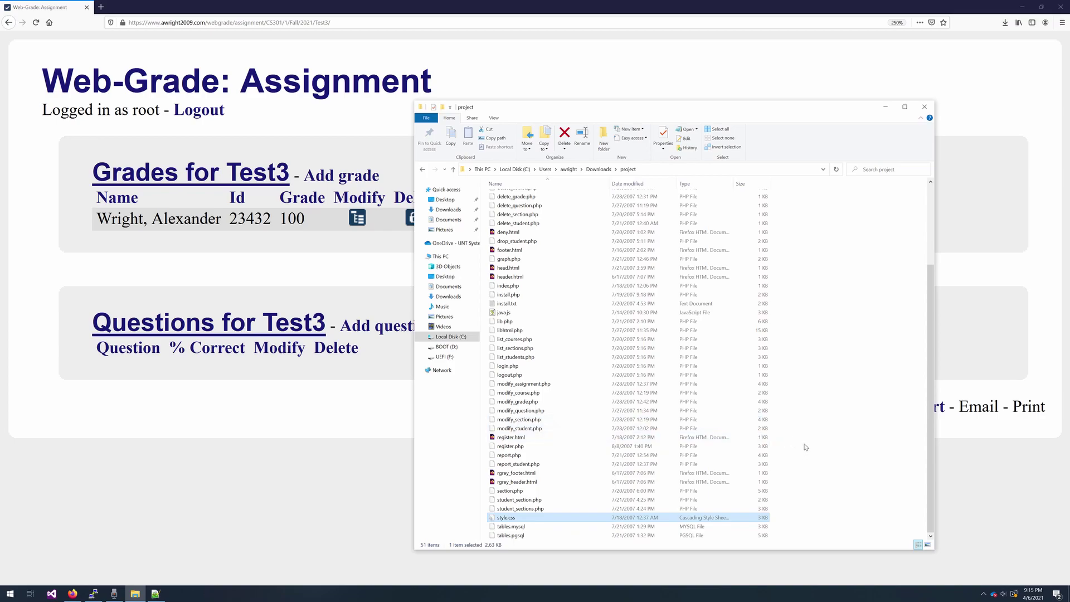
{"action": "scroll", "coordinate": [804, 446], "scroll_direction": "up", "scroll_amount": 3}
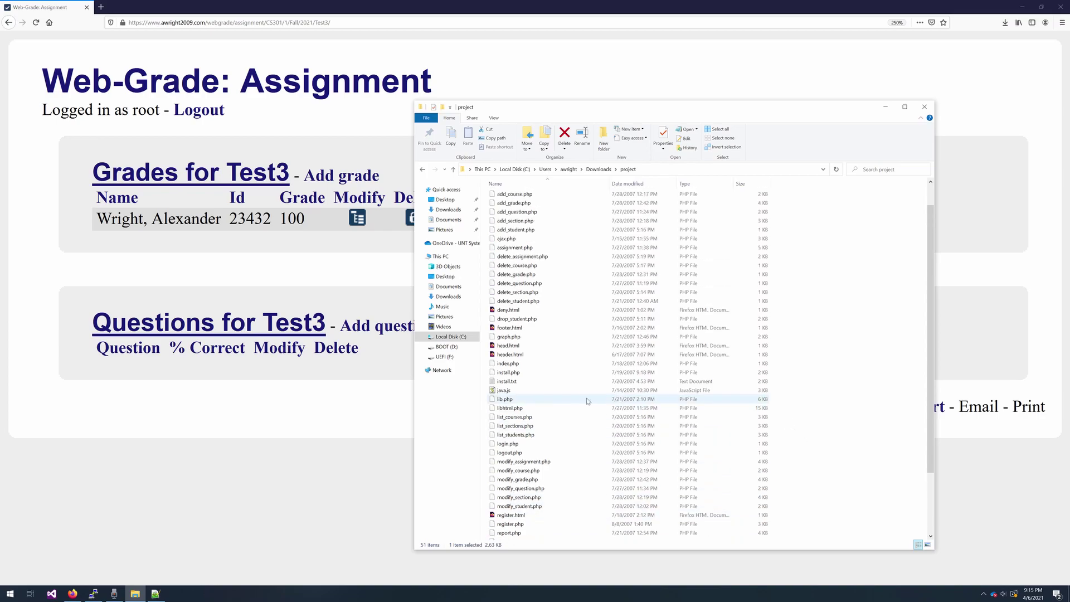
- Open java.js in Notepad++ and select xmlHttp on line 29 to show its uses
{"action": "right_click", "coordinate": [508, 390]}
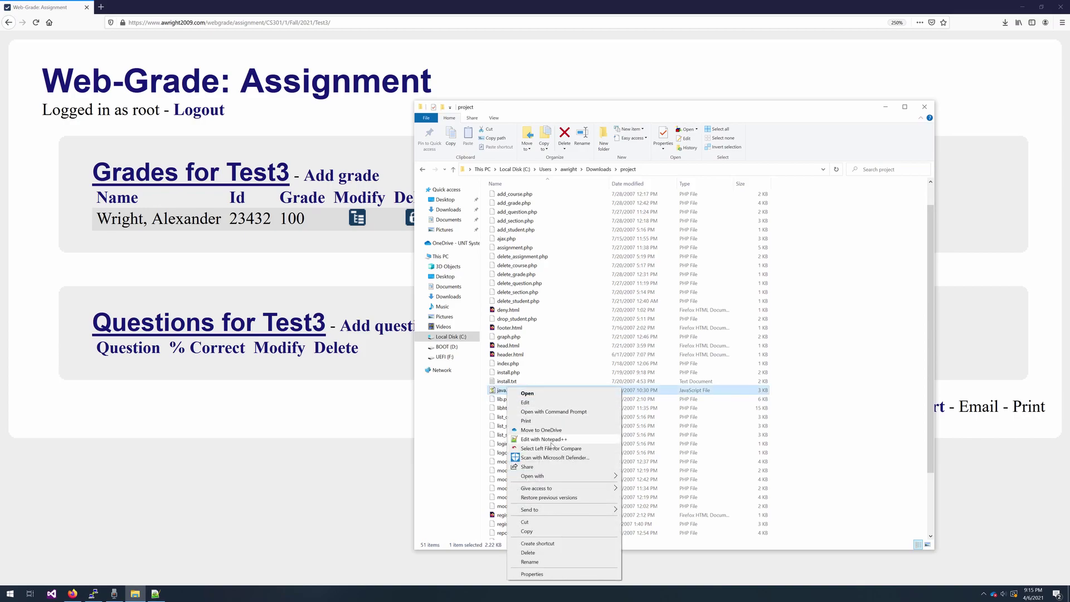
{"action": "left_click", "coordinate": [549, 441]}
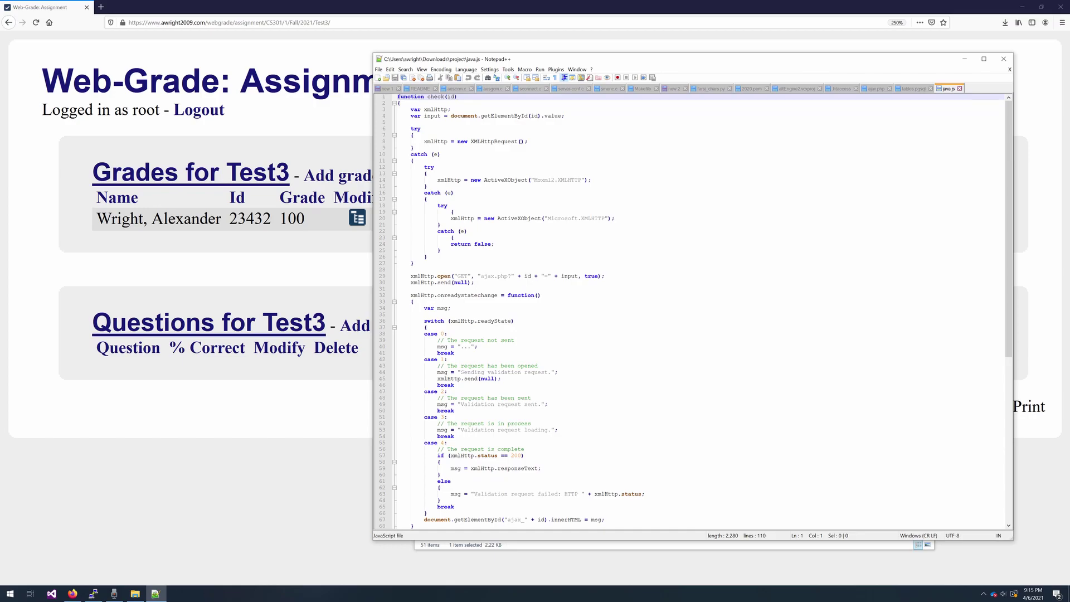
{"action": "left_click", "coordinate": [463, 276]}
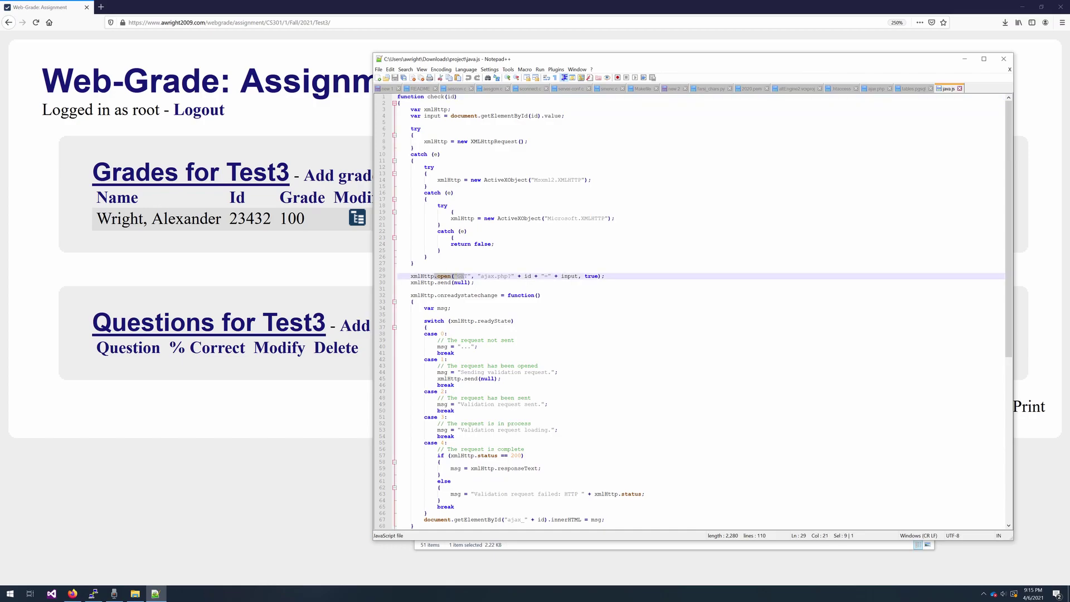
{"action": "double_click", "coordinate": [422, 276]}
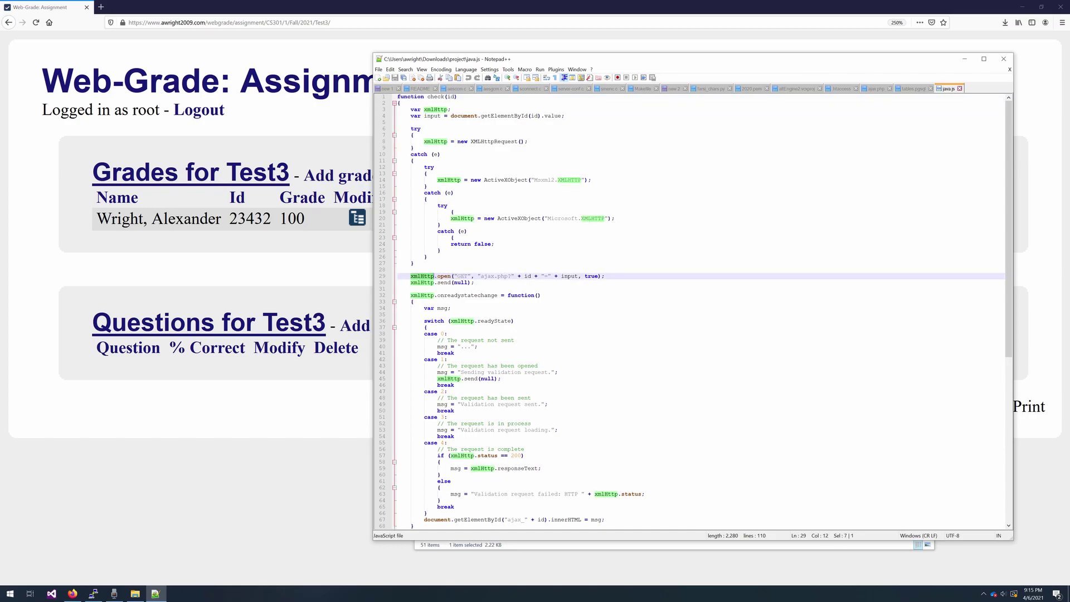
{"action": "scroll", "coordinate": [691, 309], "scroll_direction": "down", "scroll_amount": 14}
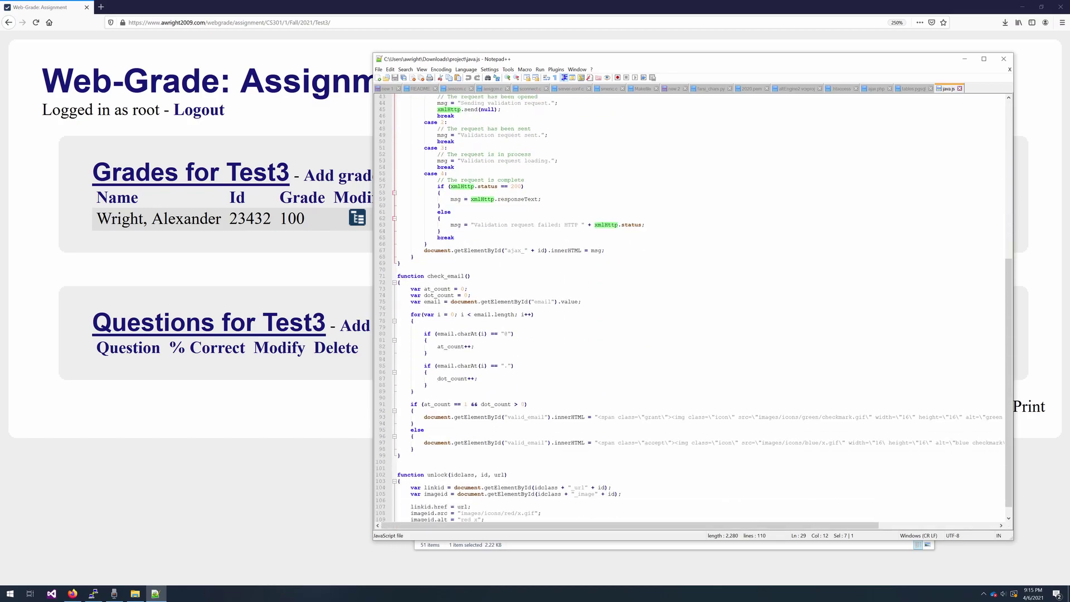
{"action": "scroll", "coordinate": [702, 308], "scroll_direction": "down", "scroll_amount": 1}
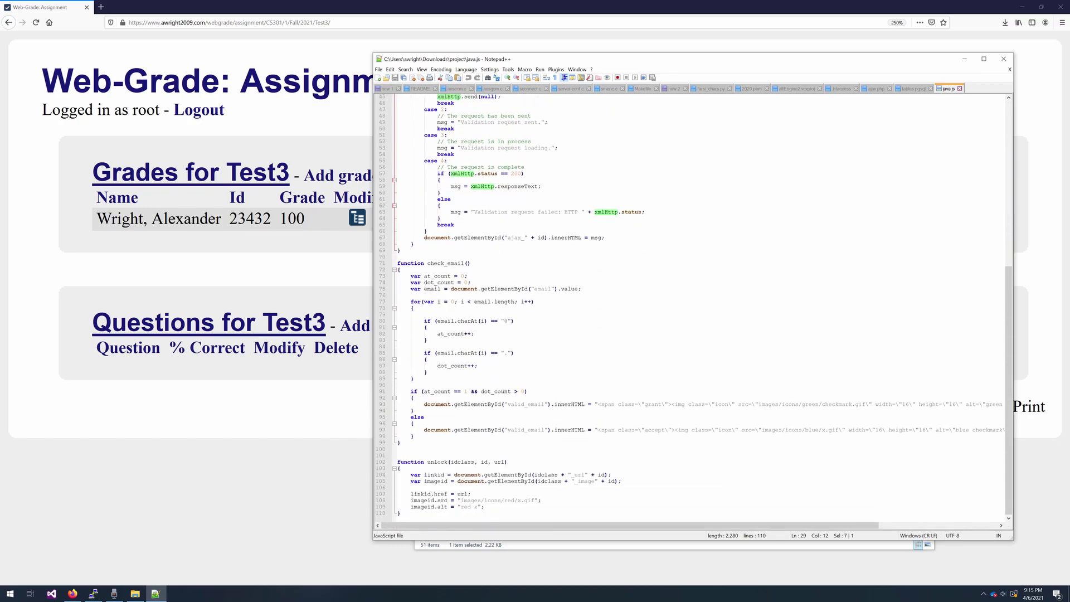
{"action": "scroll", "coordinate": [702, 308], "scroll_direction": "up", "scroll_amount": 10}
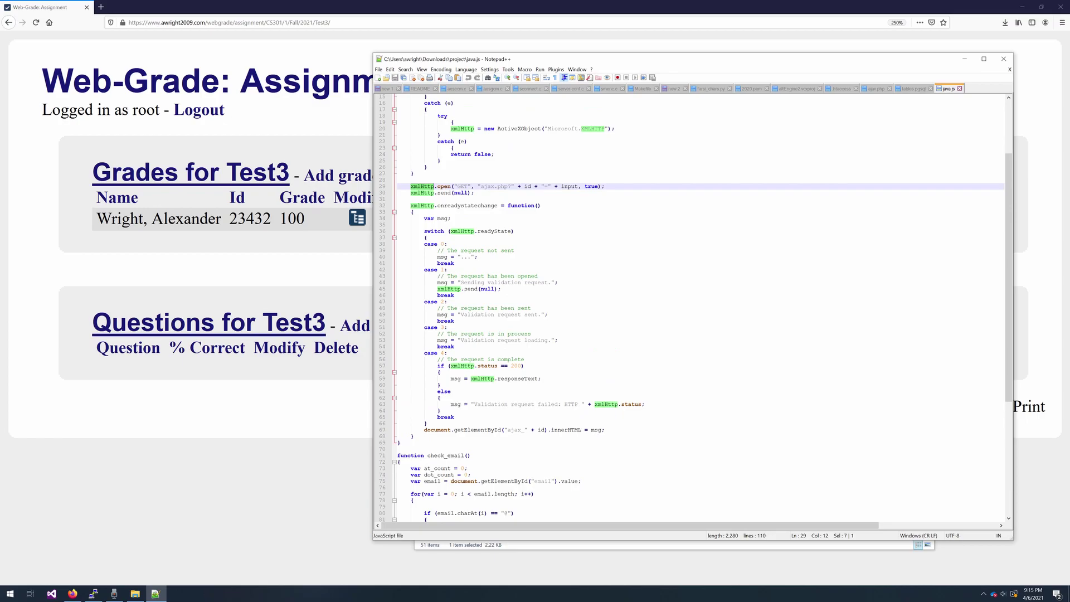
- Minimize Notepad++ and select delete_grade.php in the project folder
{"action": "left_click", "coordinate": [964, 59]}
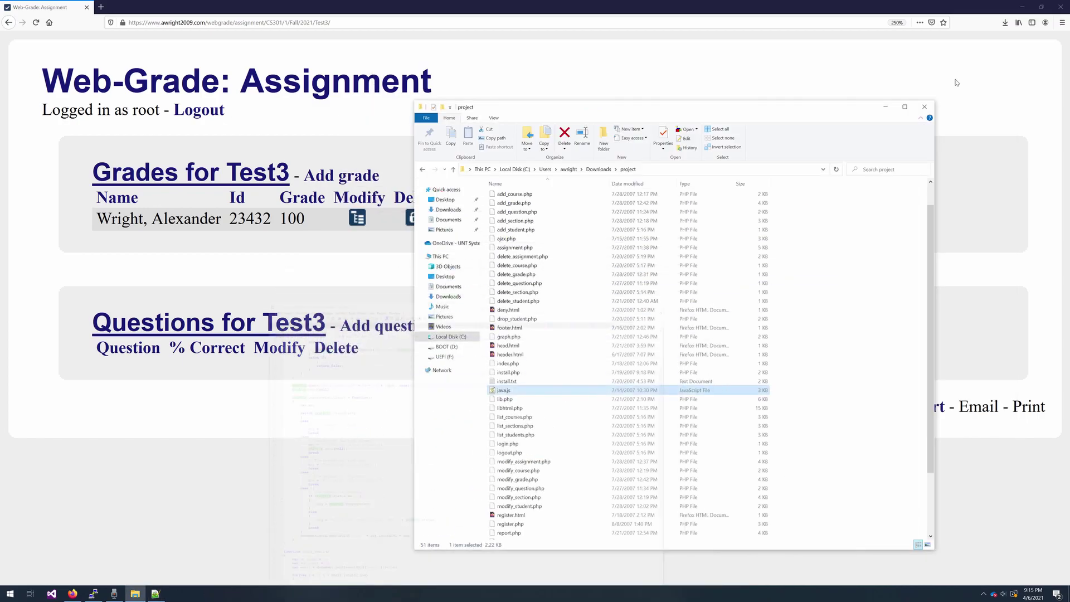
{"action": "scroll", "coordinate": [800, 396], "scroll_direction": "up", "scroll_amount": 2}
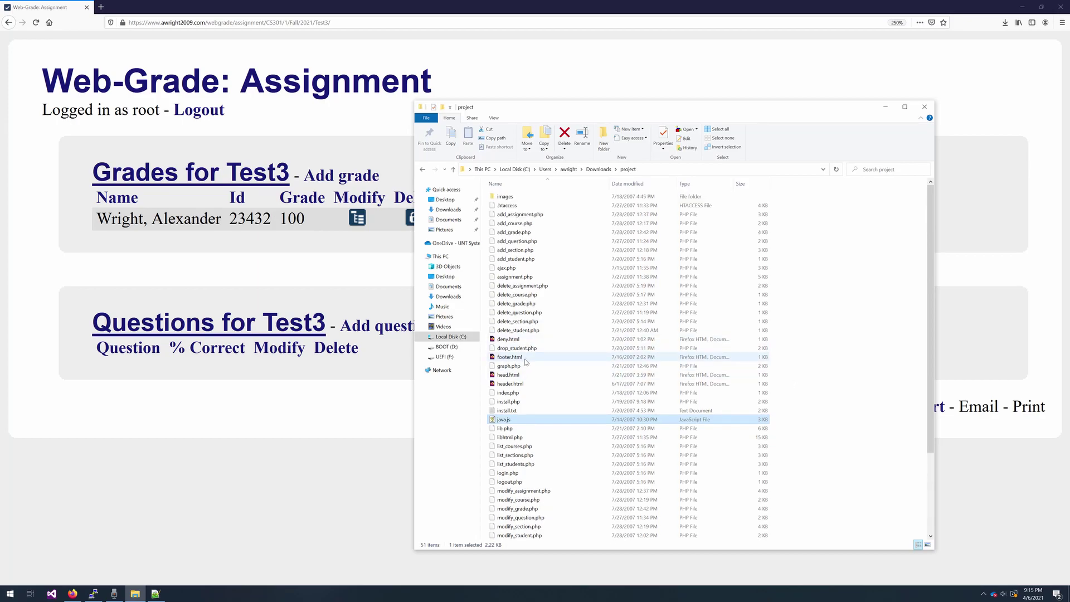
{"action": "left_click", "coordinate": [521, 304]}
{"action": "left_click", "coordinate": [528, 323]}
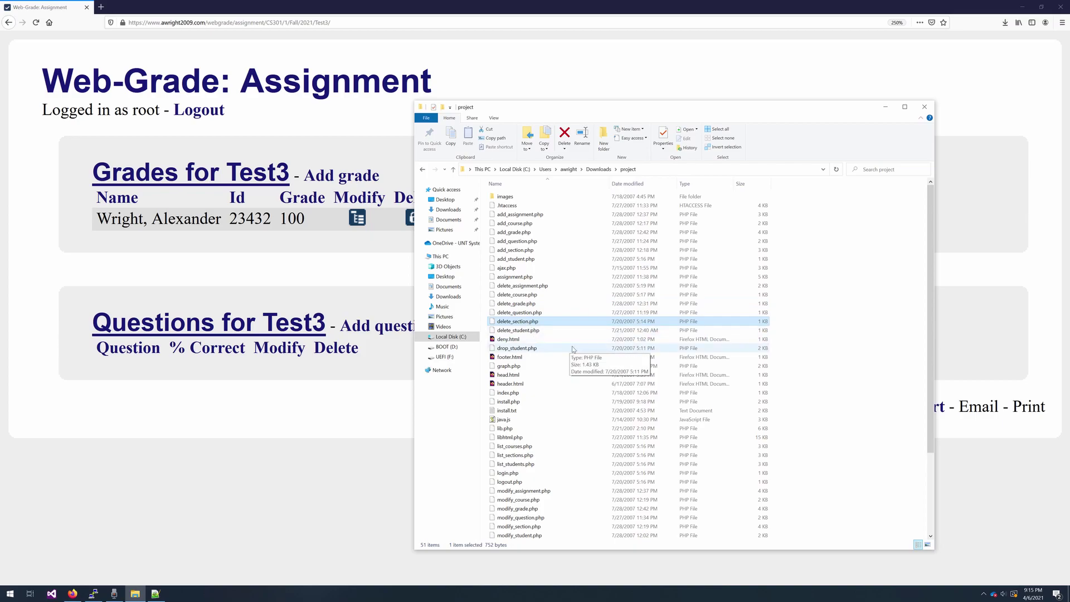
{"action": "left_click", "coordinate": [508, 206]}
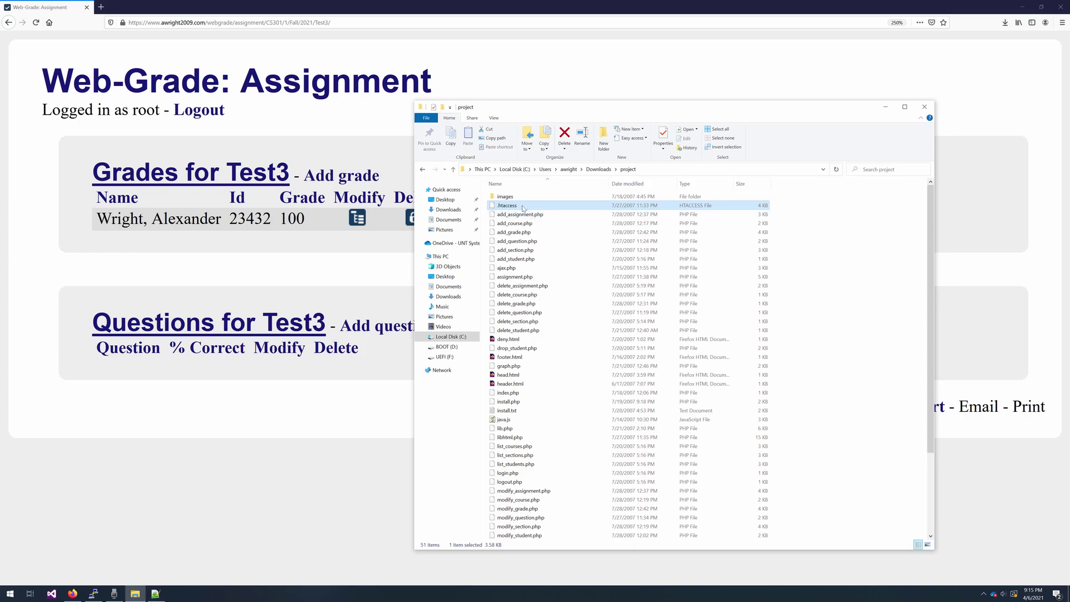
{"action": "scroll", "coordinate": [540, 335], "scroll_direction": "down", "scroll_amount": 4}
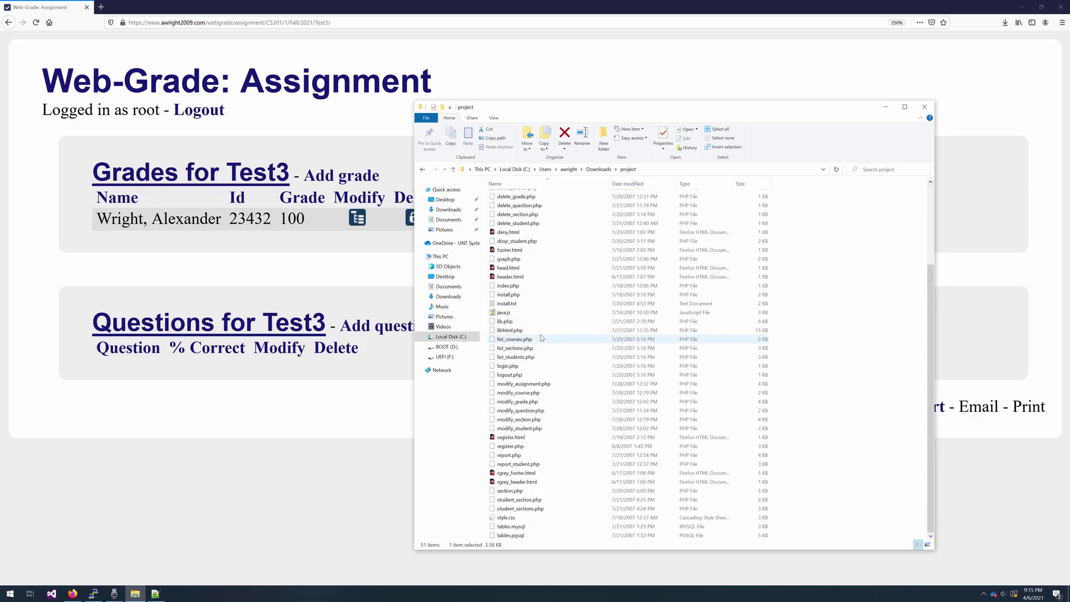
{"action": "right_click", "coordinate": [507, 305]}
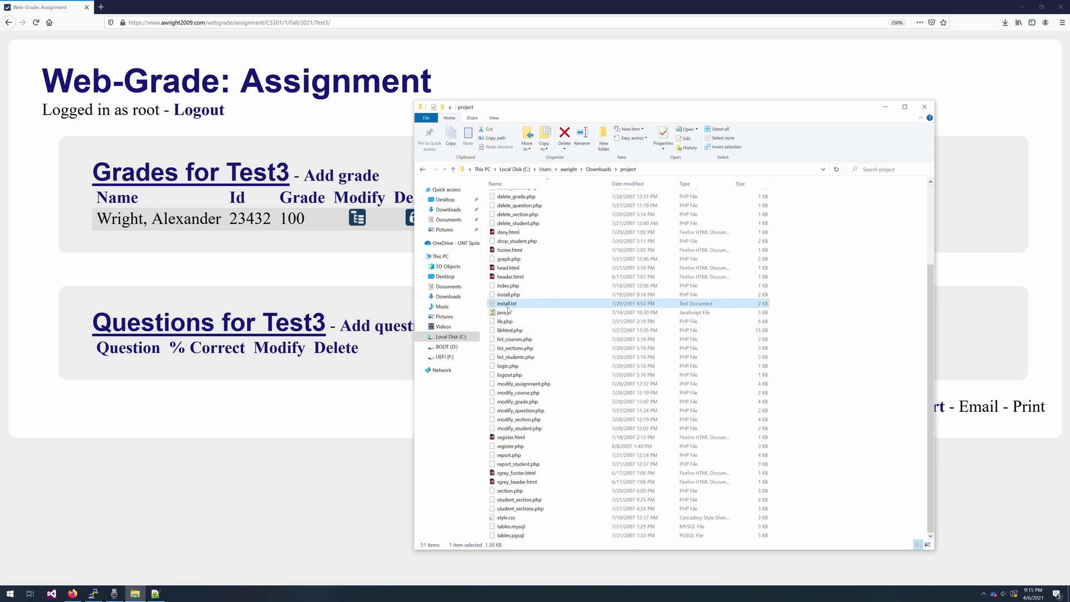
- Open install.txt in Notepad++ and highlight the Apache, mod_rewrite, htaccess, PHP, PEAR and GD requirements
{"action": "left_click", "coordinate": [554, 350]}
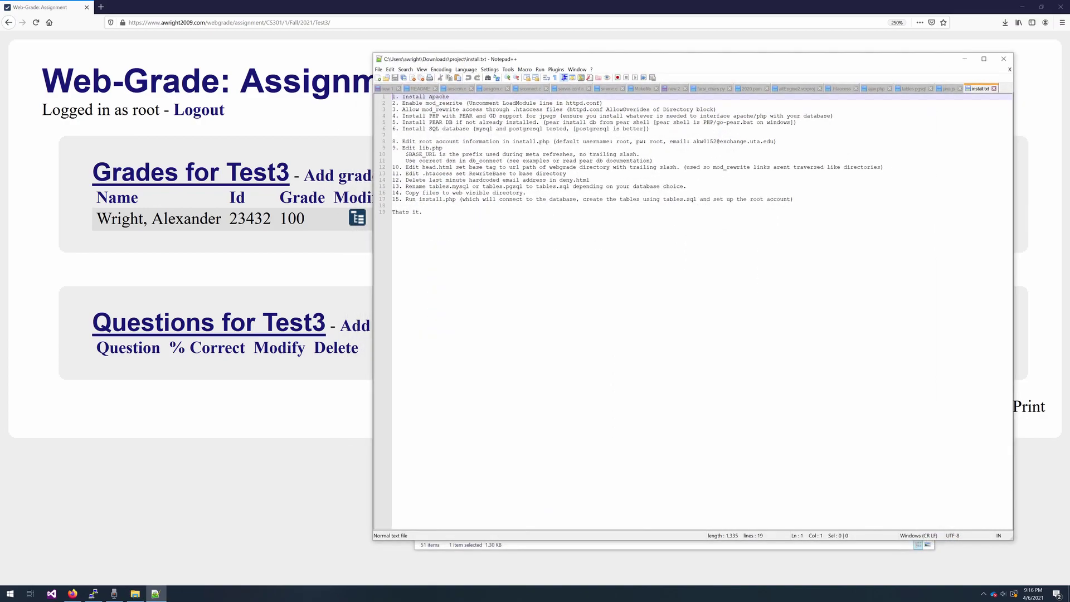
{"action": "left_click_drag", "start_coordinate": [453, 97], "coordinate": [349, 98]}
{"action": "left_click", "coordinate": [440, 103]}
{"action": "double_click", "coordinate": [440, 103]}
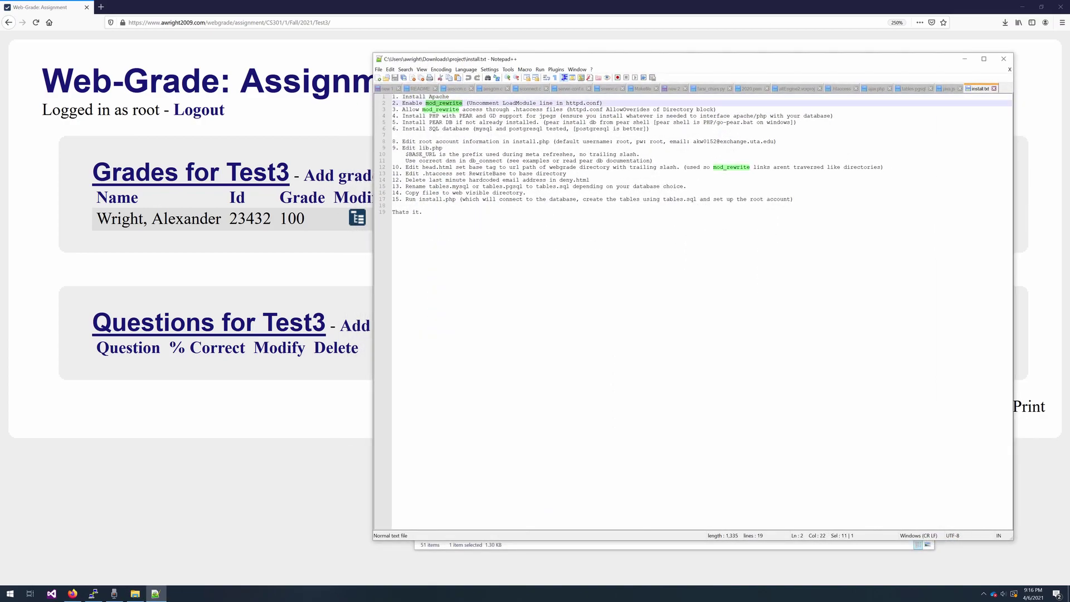
{"action": "double_click", "coordinate": [537, 110]}
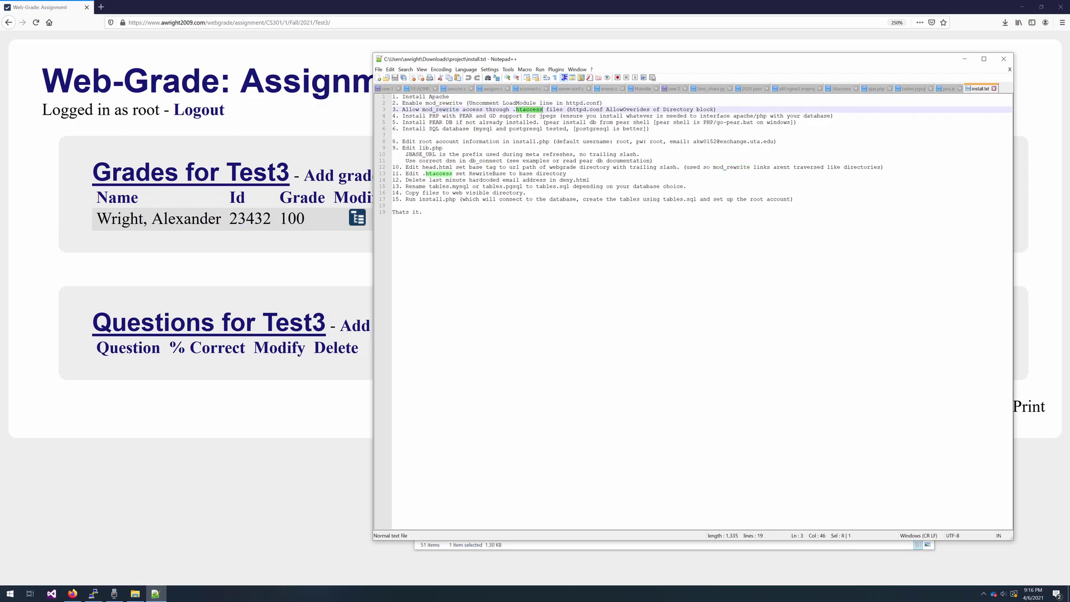
{"action": "double_click", "coordinate": [435, 116]}
{"action": "double_click", "coordinate": [466, 116]}
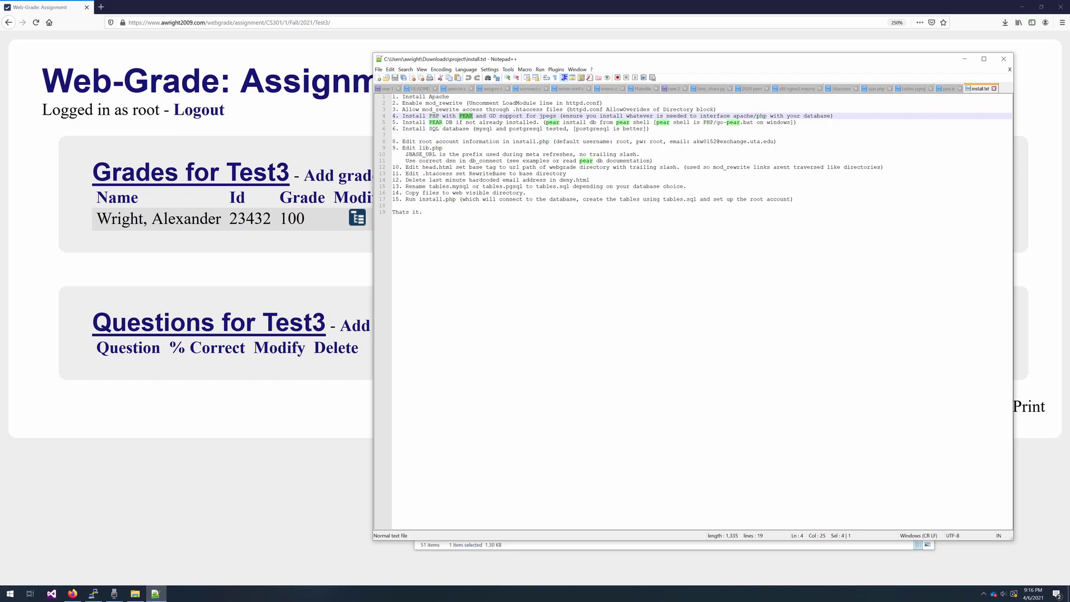
{"action": "left_click_drag", "start_coordinate": [493, 116], "coordinate": [503, 115]}
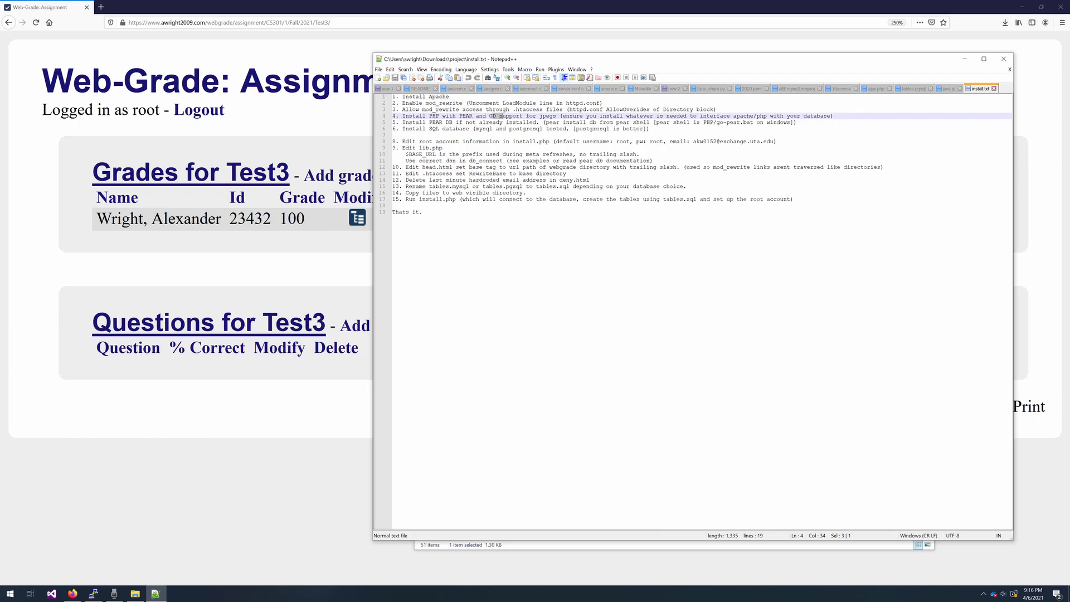
- Highlight the go-pear.bat, postgresql and default e-mail domain steps, then minimize Notepad++
{"action": "left_click_drag", "start_coordinate": [756, 122], "coordinate": [703, 122]}
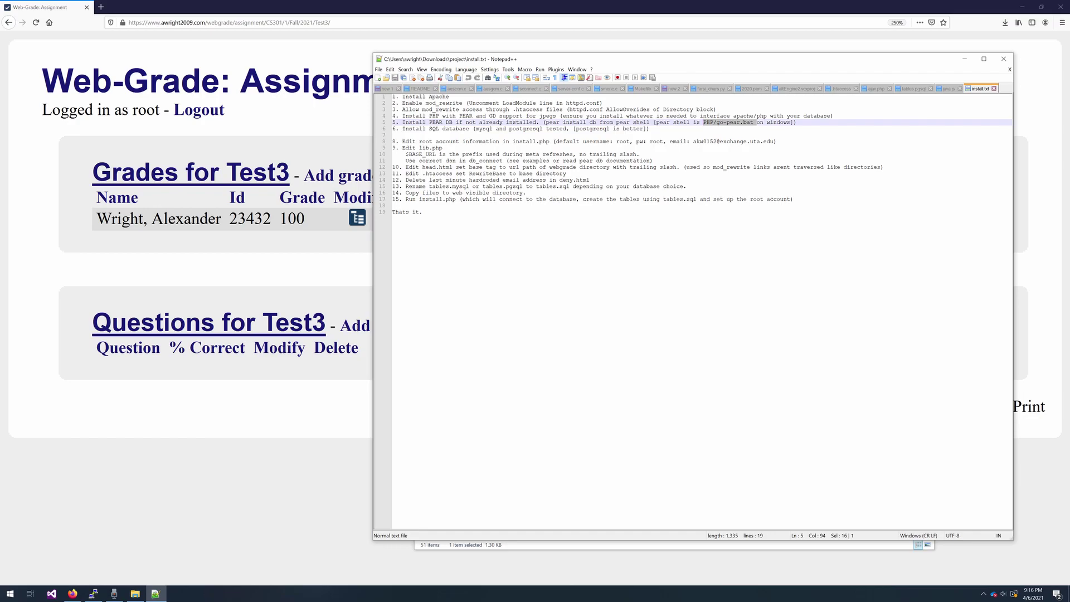
{"action": "left_click", "coordinate": [429, 129]}
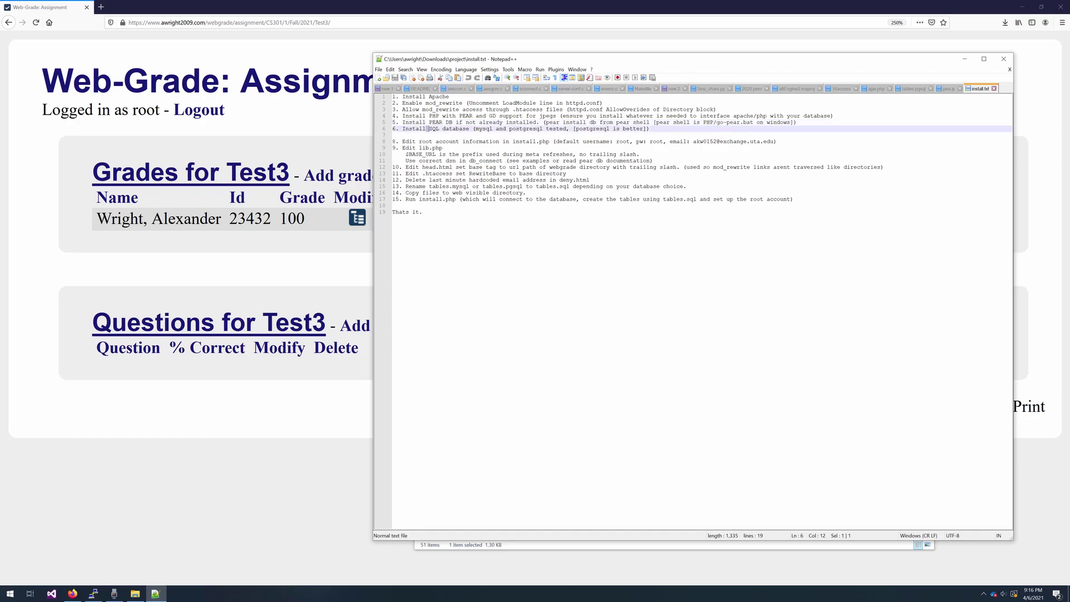
{"action": "double_click", "coordinate": [525, 129]}
{"action": "left_click_drag", "start_coordinate": [717, 142], "coordinate": [767, 141]}
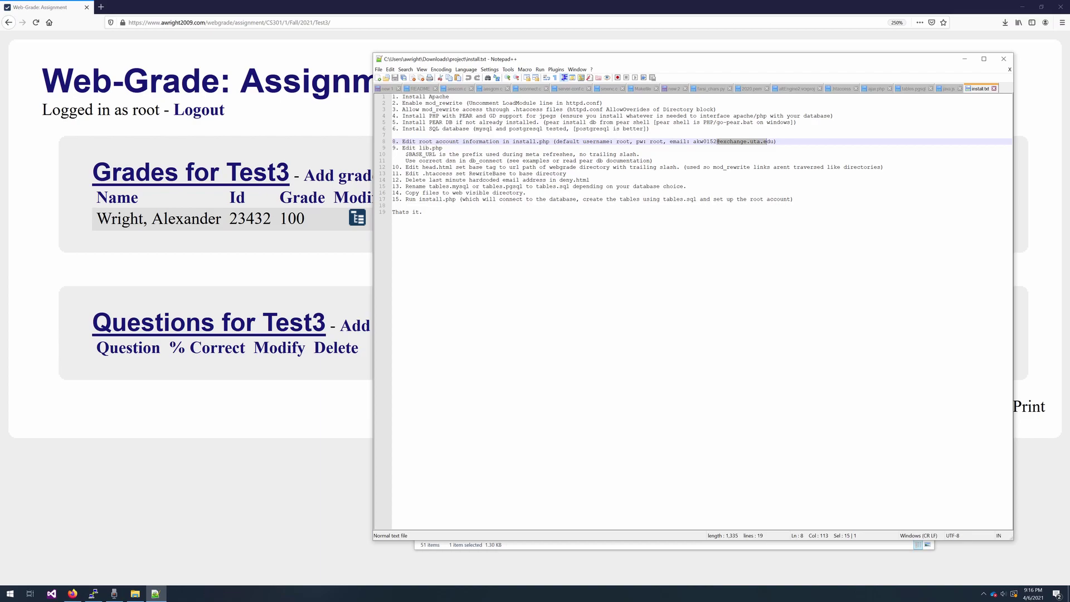
{"action": "left_click", "coordinate": [963, 59]}
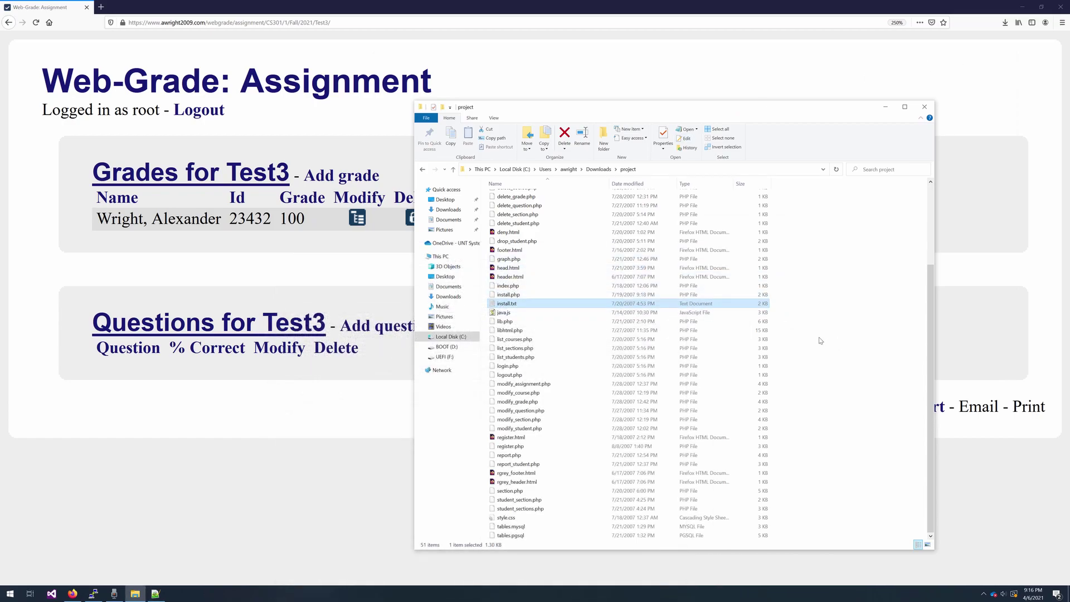
- Back in Web-Grade, add a Test3 grade of 77 for the last student
{"action": "left_click", "coordinate": [365, 451]}
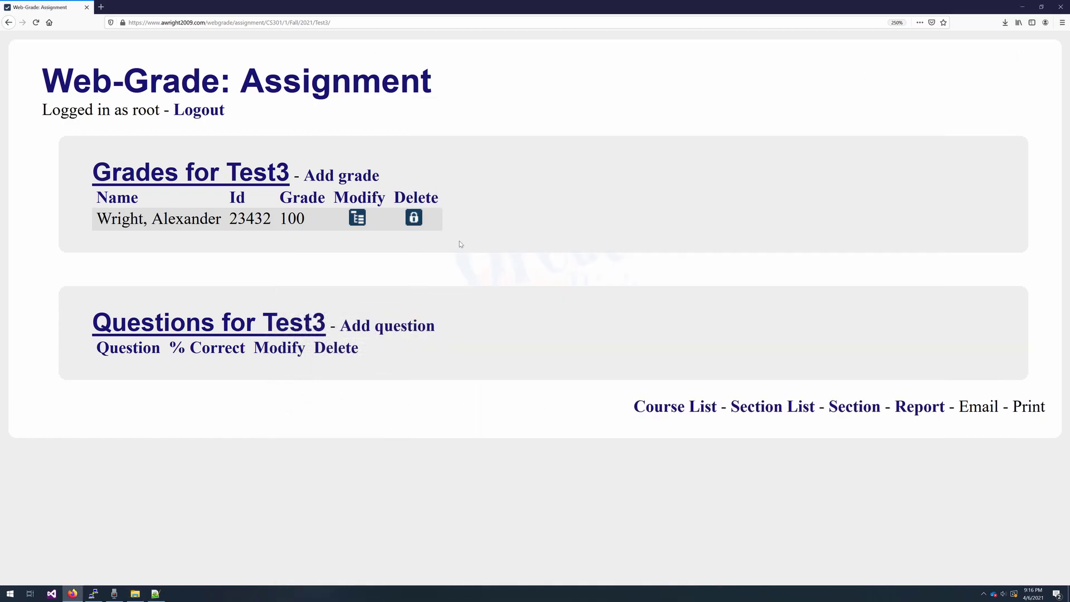
{"action": "left_click", "coordinate": [359, 180]}
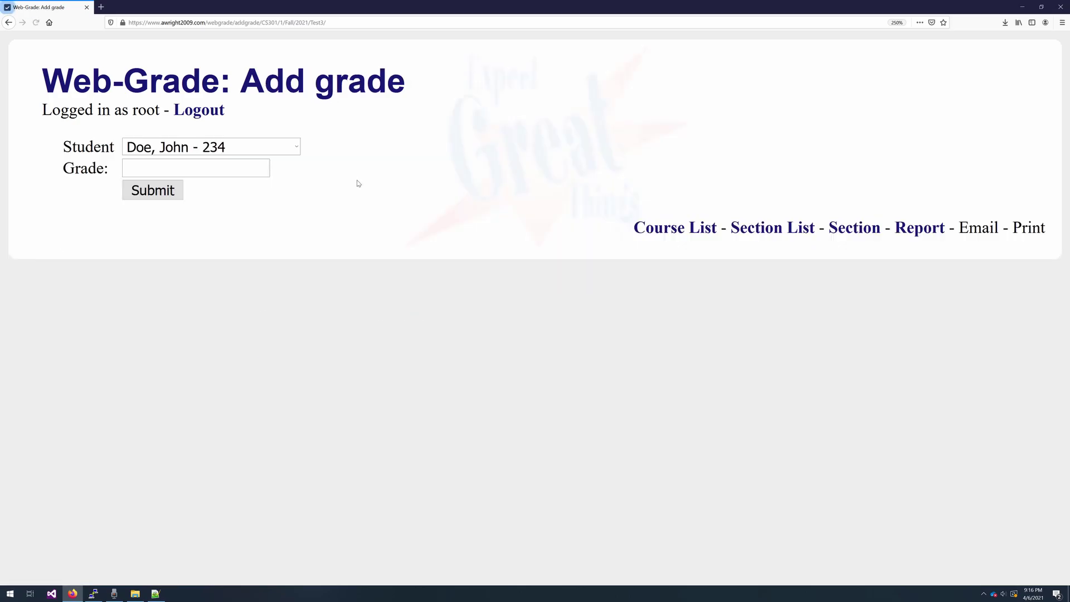
{"action": "left_click", "coordinate": [275, 152]}
{"action": "left_click", "coordinate": [248, 244]}
{"action": "left_click", "coordinate": [175, 169]}
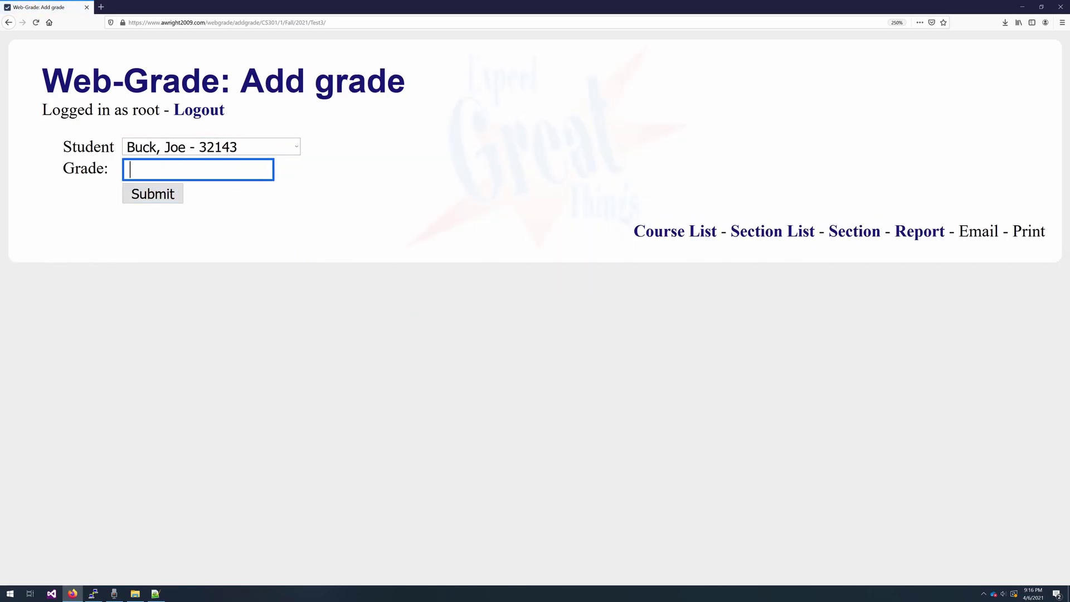
{"action": "type", "text": "77"}
{"action": "left_click", "coordinate": [134, 190]}
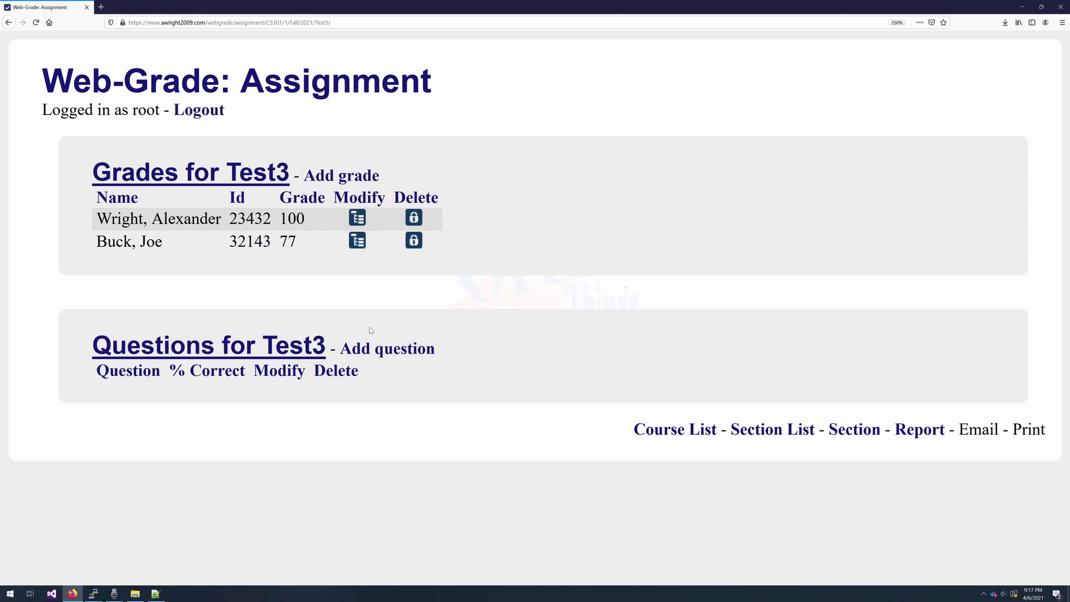
- Add a Test3 grade of 79 for the first student
{"action": "left_click", "coordinate": [342, 178]}
{"action": "left_click", "coordinate": [264, 147]}
{"action": "left_click", "coordinate": [260, 164]}
{"action": "key", "text": "Tab"}
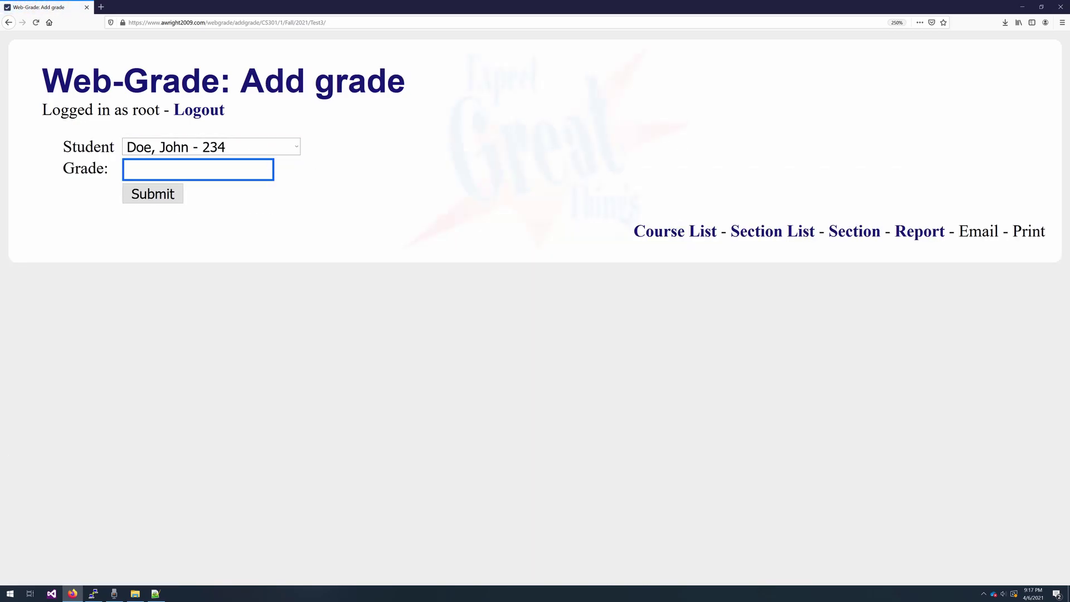
{"action": "type", "text": "79"}
{"action": "left_click", "coordinate": [160, 193]}
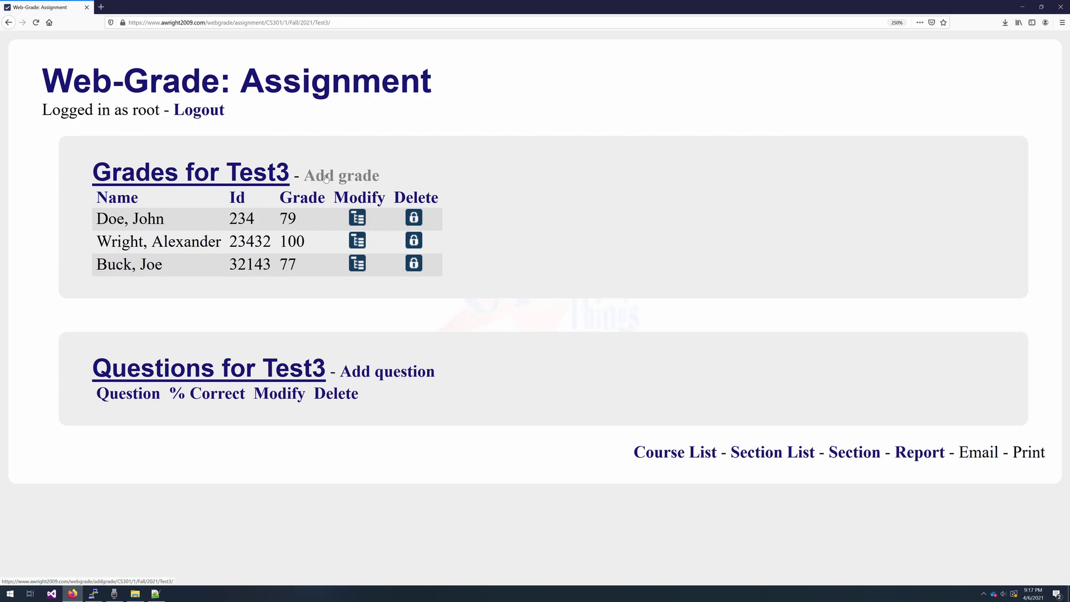
- Add a Test3 grade of 89 for the second student, then view the CS301 Section page
{"action": "left_click", "coordinate": [326, 178]}
{"action": "left_click", "coordinate": [280, 147]}
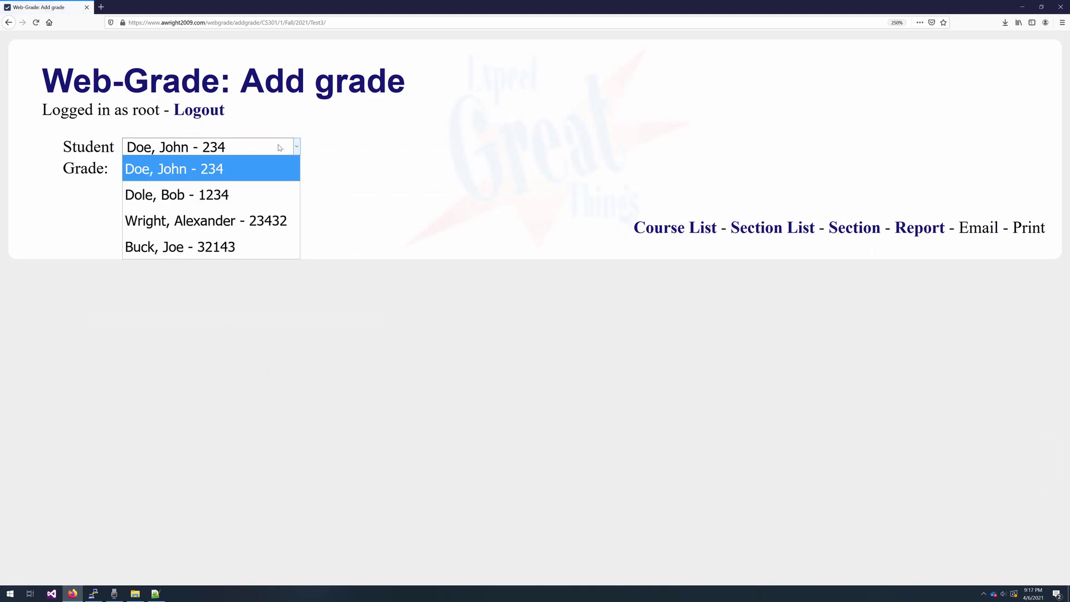
{"action": "left_click", "coordinate": [255, 190]}
{"action": "left_click", "coordinate": [245, 170]}
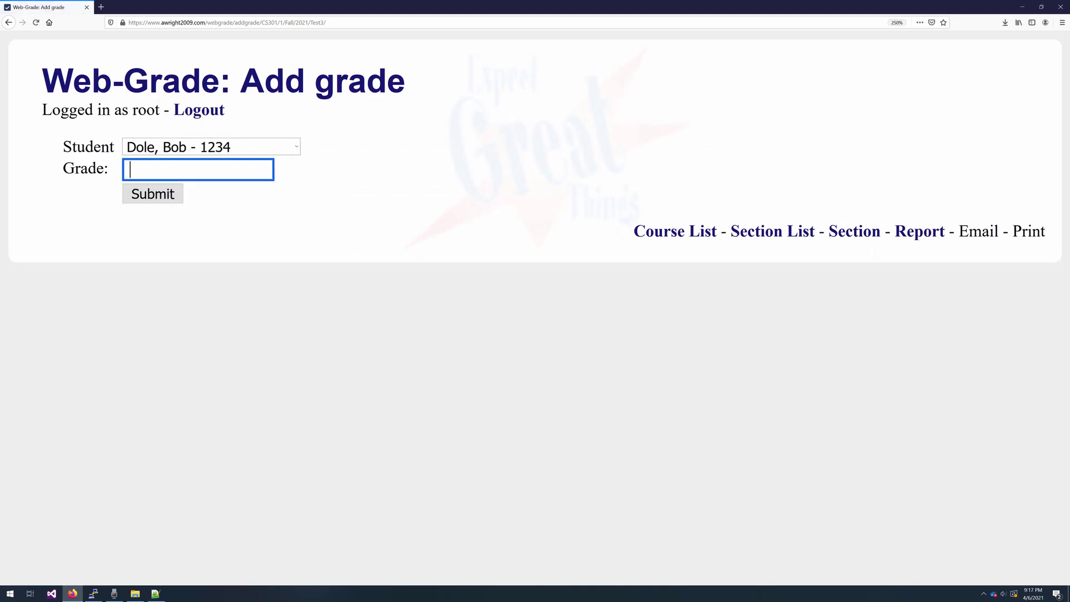
{"action": "type", "text": "89"}
{"action": "left_click", "coordinate": [176, 191]}
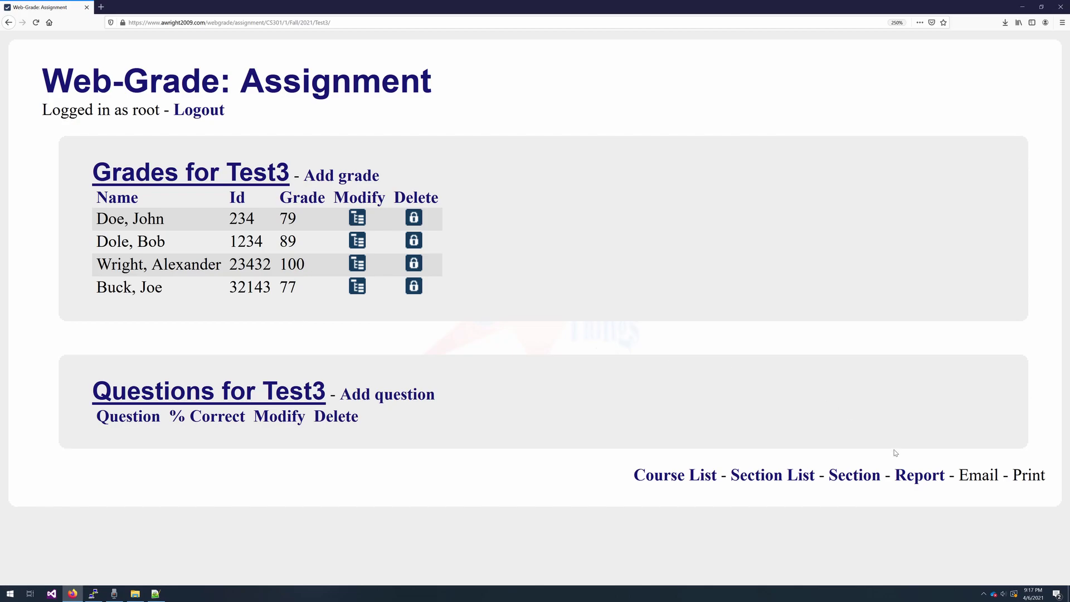
{"action": "left_click", "coordinate": [855, 475]}
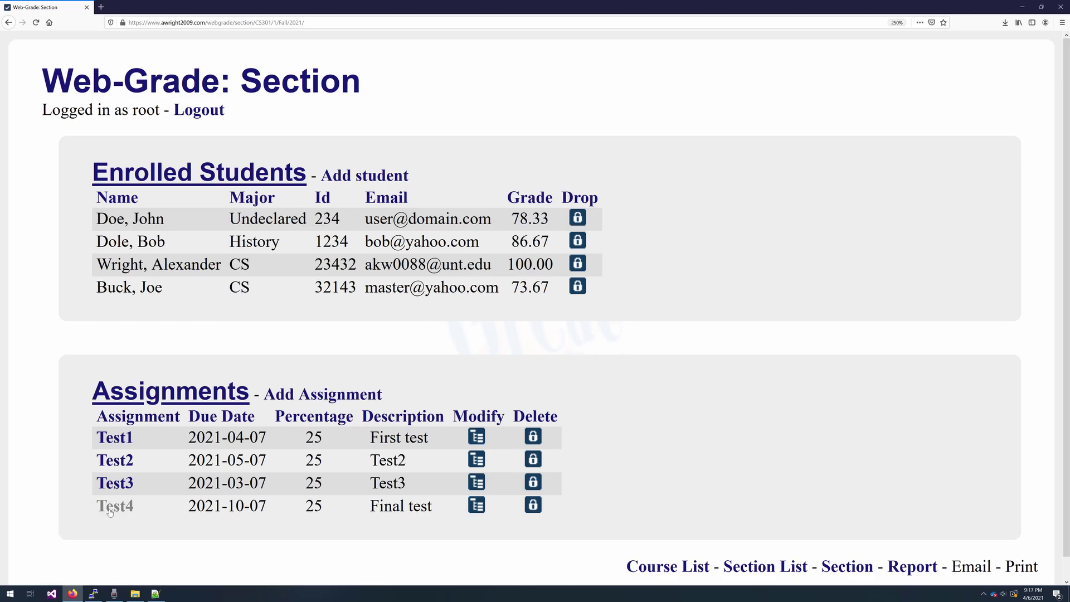
- Open Test4 and give the third student in the list a grade of 100
{"action": "left_click", "coordinate": [117, 506]}
{"action": "left_click", "coordinate": [343, 178]}
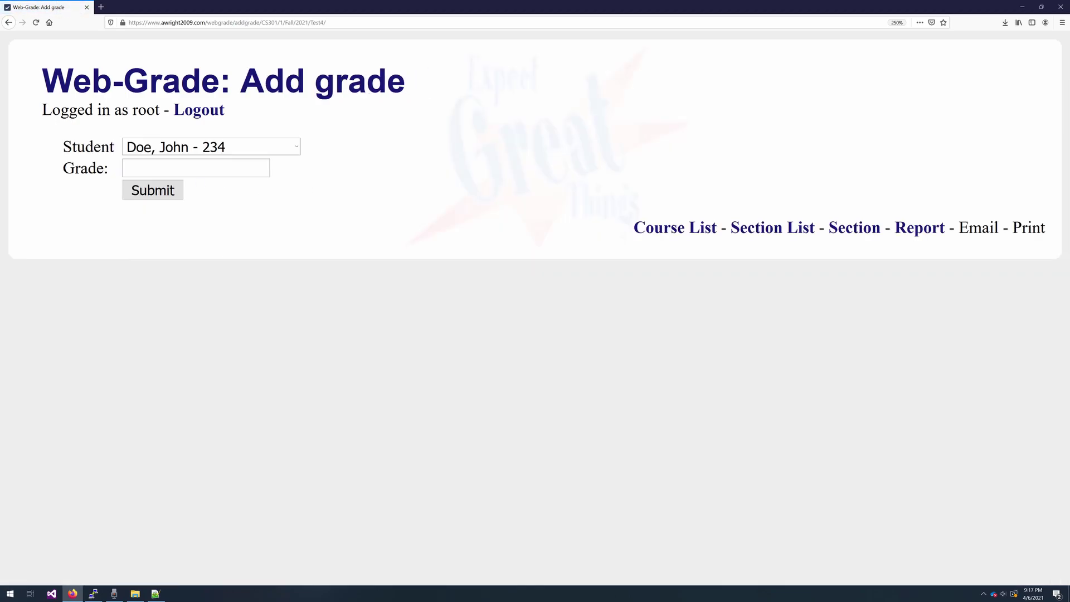
{"action": "left_click", "coordinate": [206, 146]}
{"action": "left_click", "coordinate": [201, 217]}
{"action": "left_click", "coordinate": [195, 172]}
{"action": "type", "text": "100"}
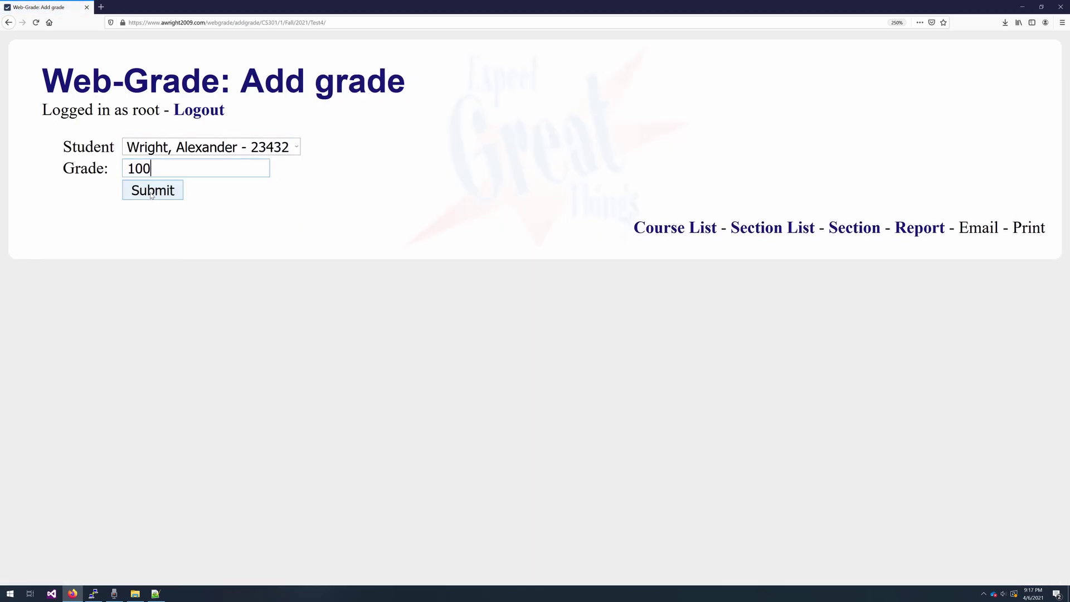
{"action": "key", "text": "Return"}
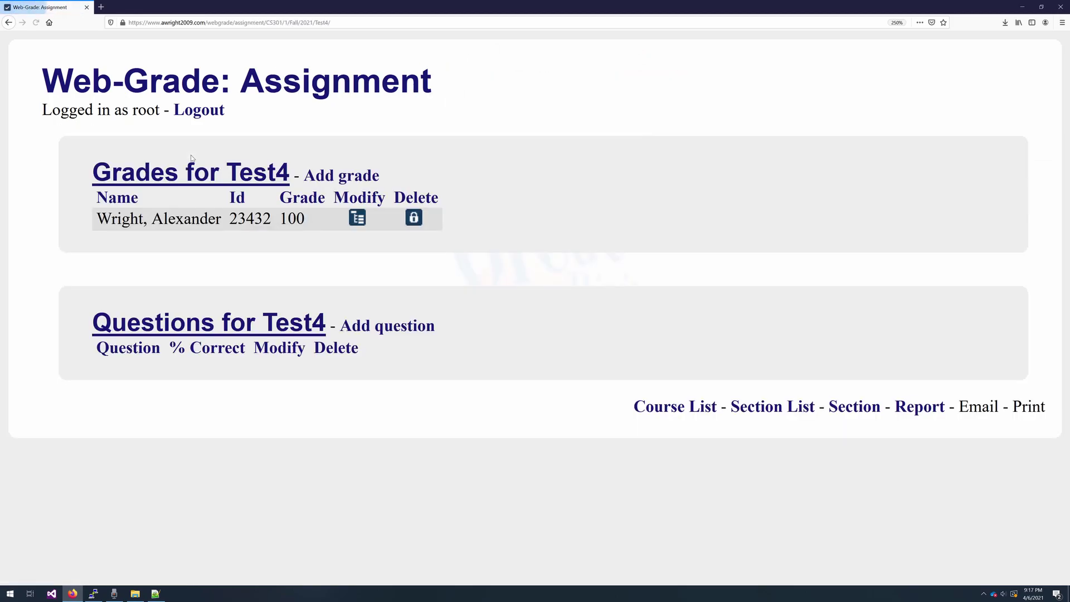
- Add another Test4 grade of 100 for a second student
{"action": "left_click", "coordinate": [357, 177]}
{"action": "left_click", "coordinate": [223, 146]}
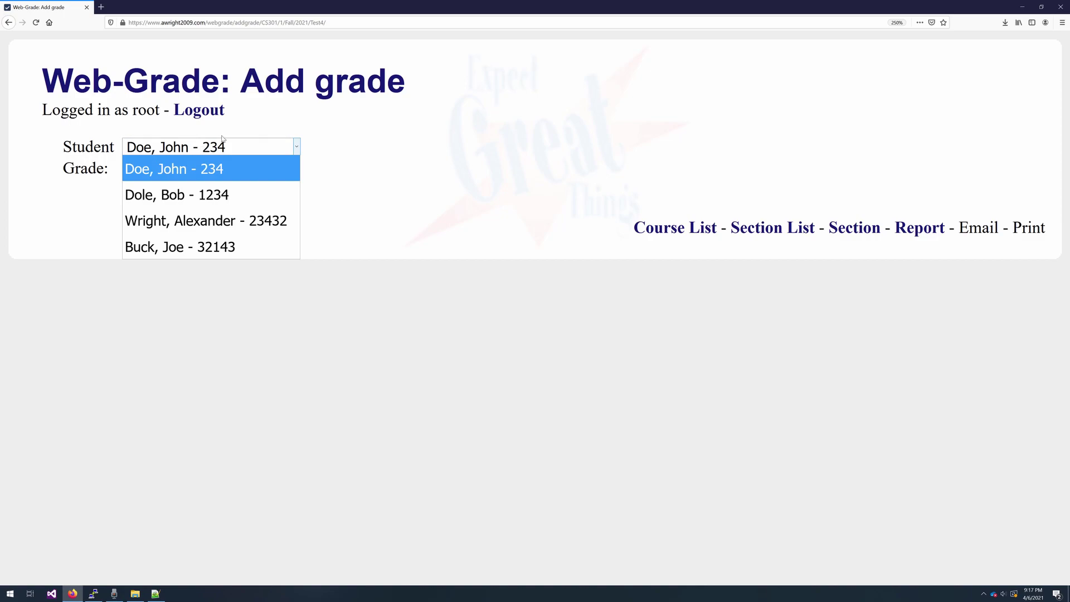
{"action": "key", "text": "Tab"}
{"action": "type", "text": "100"}
{"action": "left_click", "coordinate": [153, 194]}
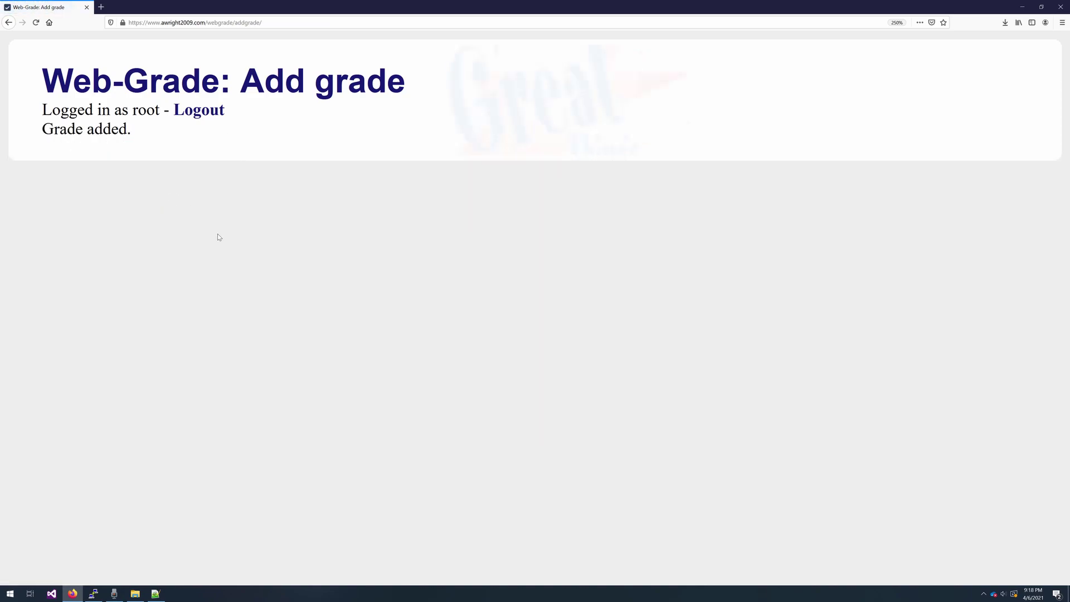
- Record a Test4 grade of 100 for the next ungraded student
{"action": "left_click", "coordinate": [317, 177]}
{"action": "left_click", "coordinate": [268, 147]}
{"action": "left_click", "coordinate": [245, 220]}
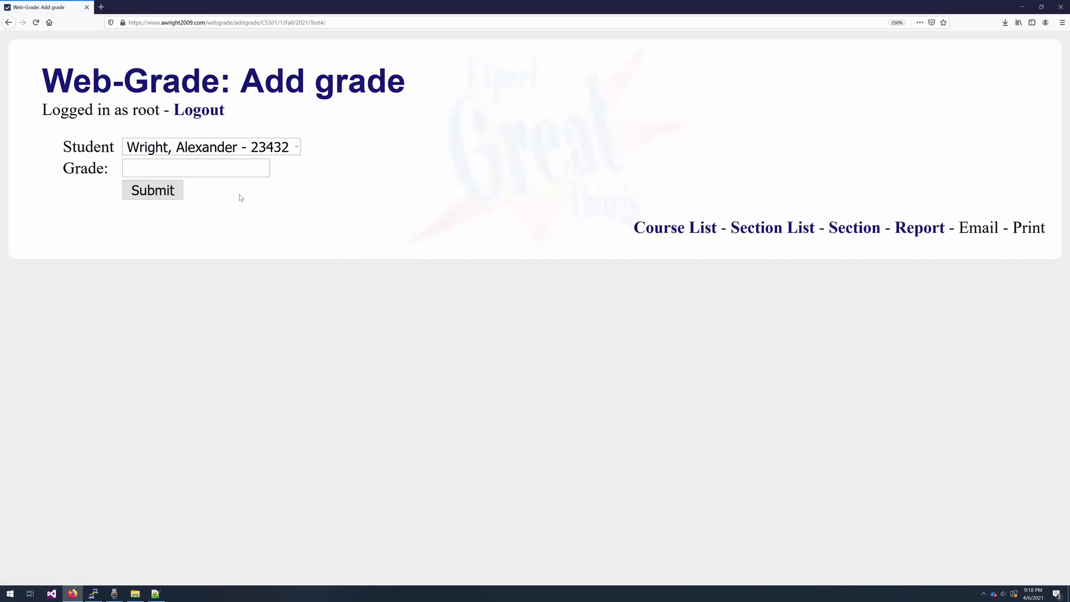
{"action": "left_click", "coordinate": [245, 147]}
{"action": "left_click", "coordinate": [278, 245]}
{"action": "left_click", "coordinate": [199, 170]}
{"action": "type", "text": "100"}
{"action": "left_click", "coordinate": [174, 193]}
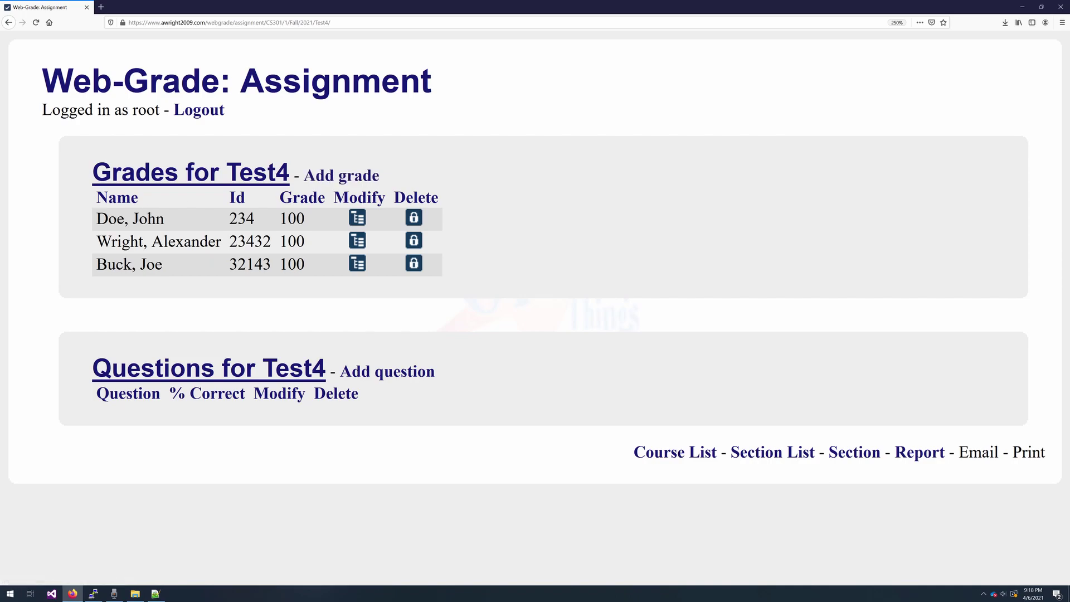
- Enter a Test4 grade of 10 for the last ungraded student and submit it
{"action": "left_click", "coordinate": [330, 181]}
{"action": "left_click", "coordinate": [265, 150]}
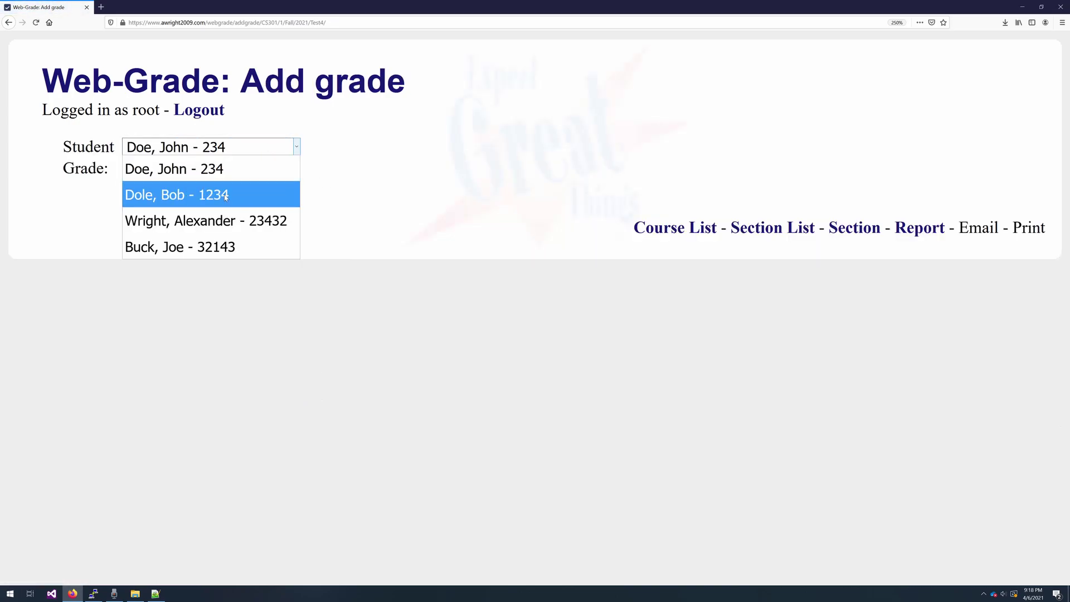
{"action": "left_click", "coordinate": [206, 184]}
{"action": "key", "text": "Tab"}
{"action": "type", "text": "10"}
{"action": "left_click", "coordinate": [152, 190]}
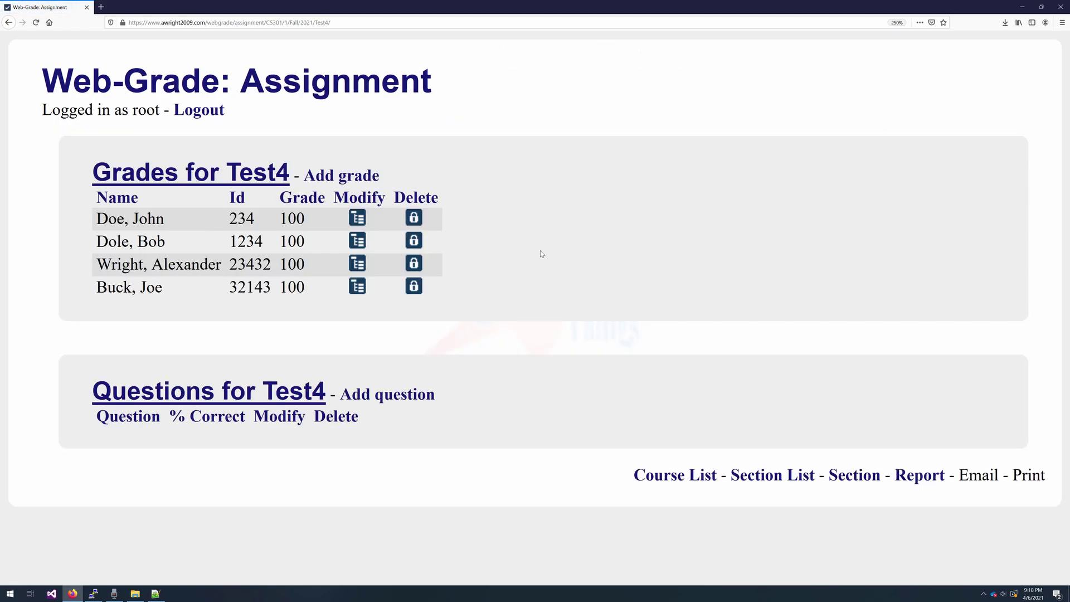
- Open the CS301 Section 1 report and look through its summary and Class Progress chart
{"action": "left_click", "coordinate": [920, 475]}
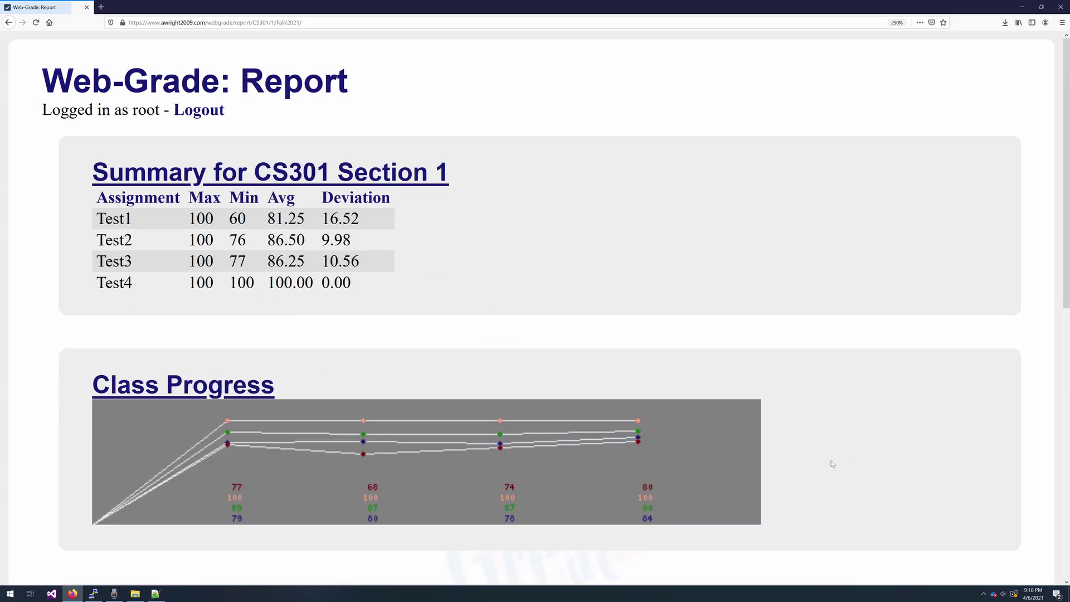
{"action": "scroll", "coordinate": [530, 407], "scroll_direction": "down", "scroll_amount": 3}
{"action": "scroll", "coordinate": [497, 375], "scroll_direction": "up", "scroll_amount": 3}
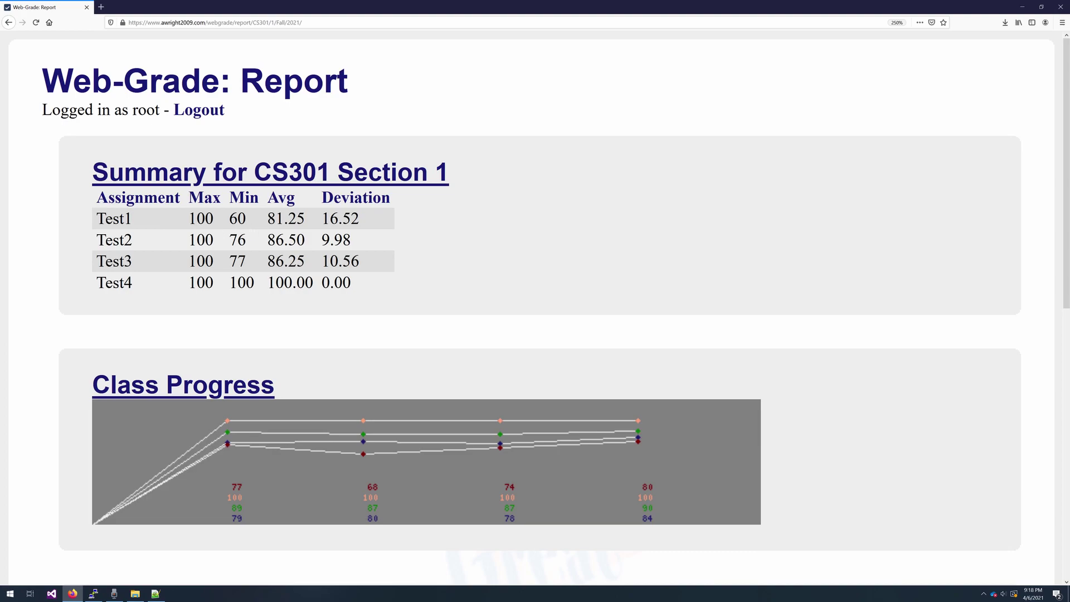
{"action": "scroll", "coordinate": [365, 303], "scroll_direction": "down", "scroll_amount": 2}
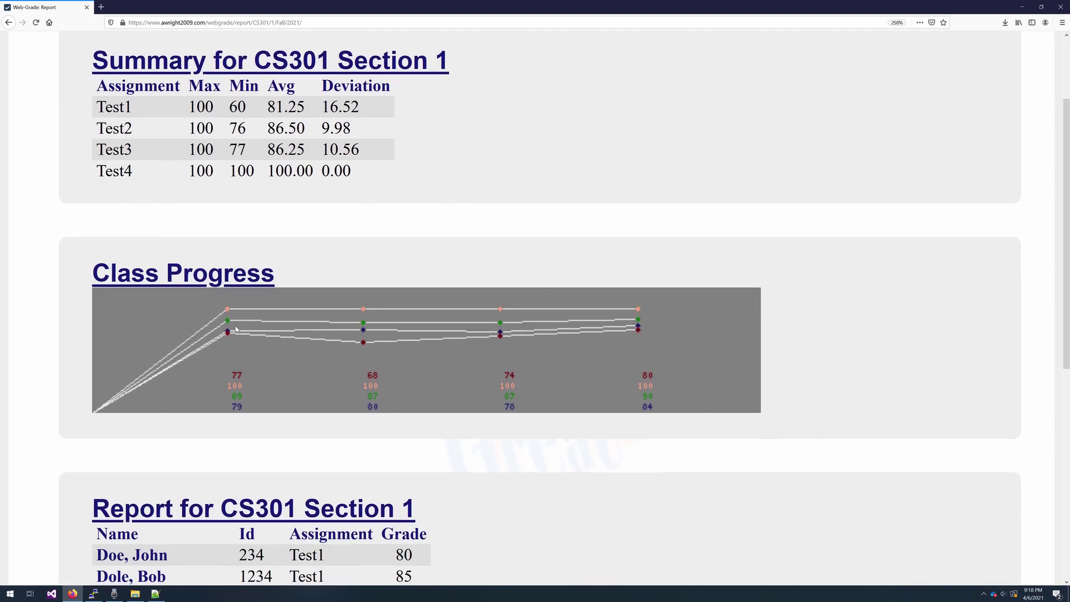
{"action": "scroll", "coordinate": [234, 328], "scroll_direction": "down", "scroll_amount": 2}
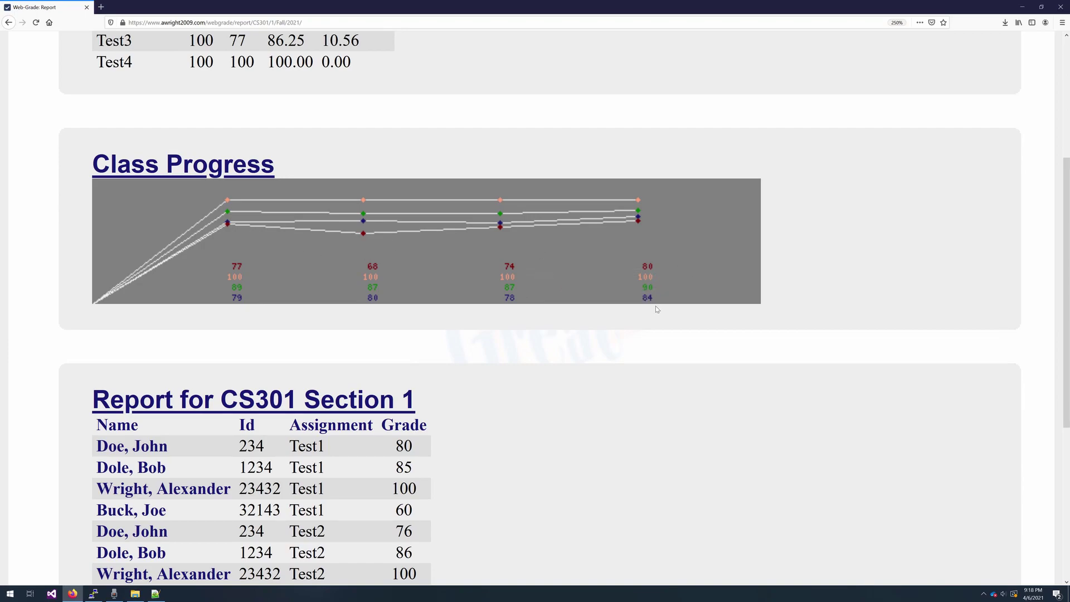
{"action": "scroll", "coordinate": [656, 310], "scroll_direction": "up", "scroll_amount": 4}
{"action": "scroll", "coordinate": [657, 310], "scroll_direction": "down", "scroll_amount": 4}
{"action": "scroll", "coordinate": [344, 258], "scroll_direction": "down", "scroll_amount": 3}
{"action": "scroll", "coordinate": [289, 236], "scroll_direction": "up", "scroll_amount": 1}
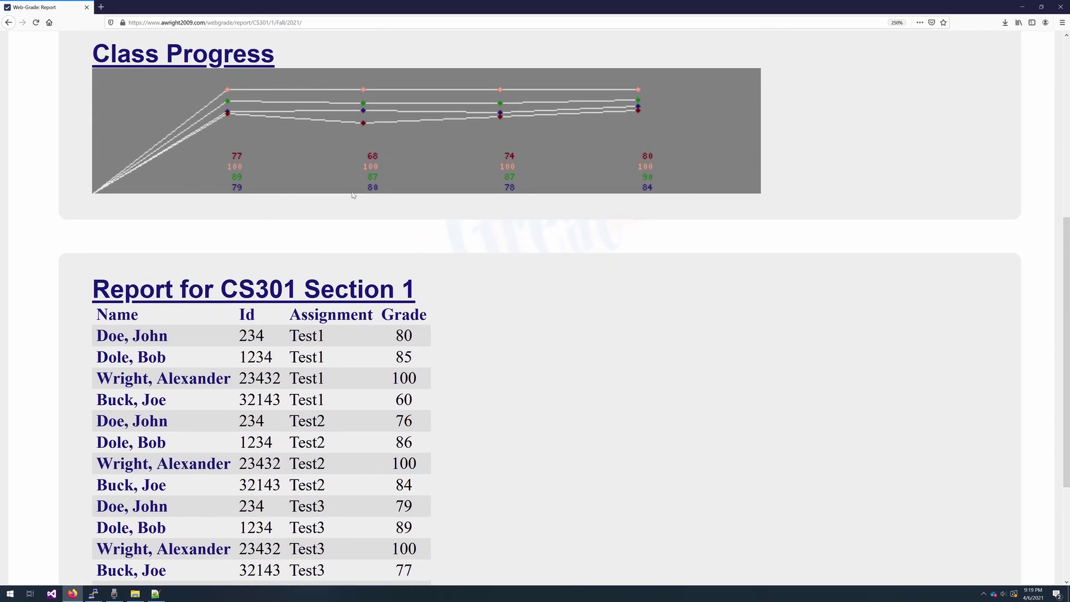
{"action": "scroll", "coordinate": [370, 252], "scroll_direction": "down", "scroll_amount": 3}
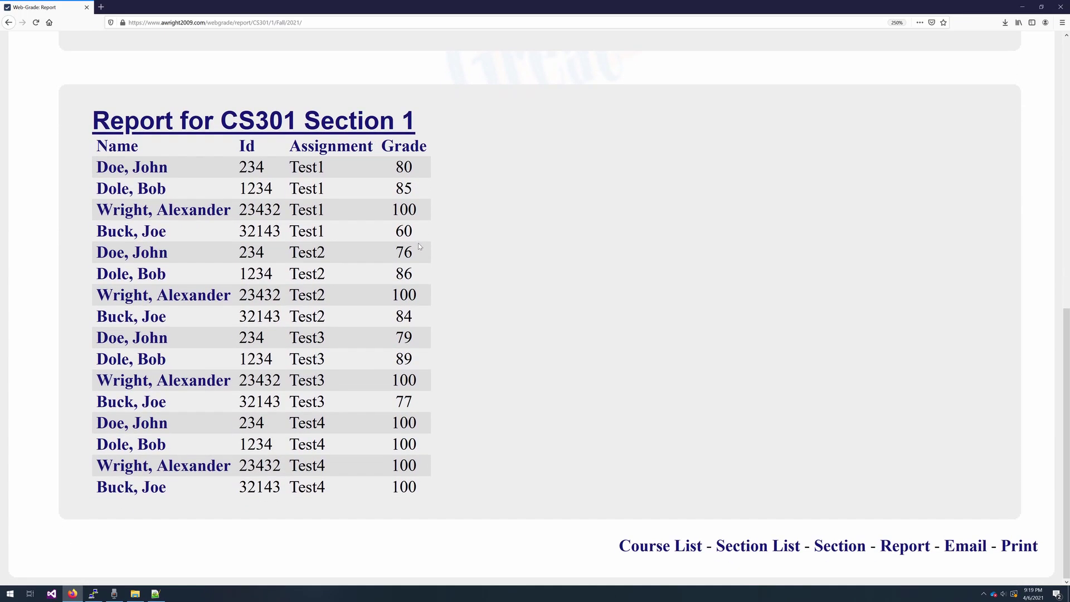
{"action": "scroll", "coordinate": [424, 244], "scroll_direction": "up", "scroll_amount": 4}
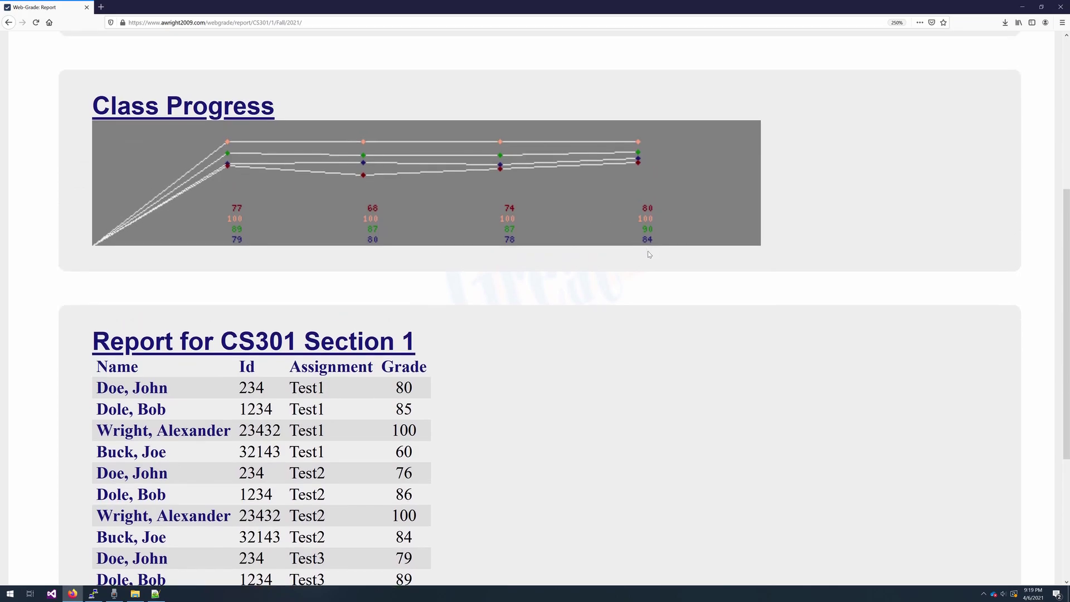
{"action": "scroll", "coordinate": [648, 255], "scroll_direction": "down", "scroll_amount": 4}
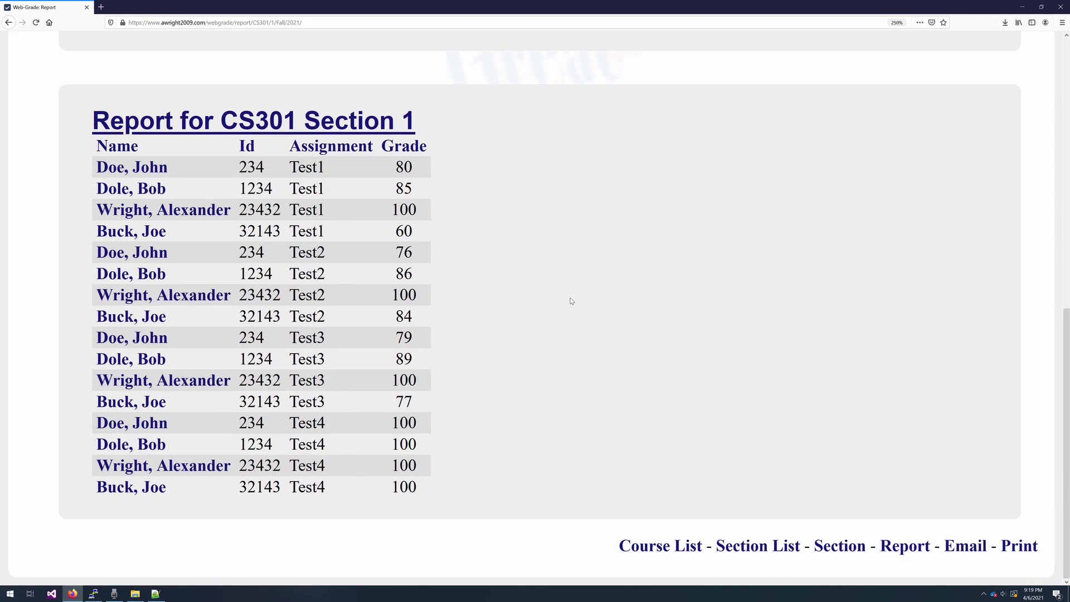
{"action": "scroll", "coordinate": [573, 301], "scroll_direction": "up", "scroll_amount": 4}
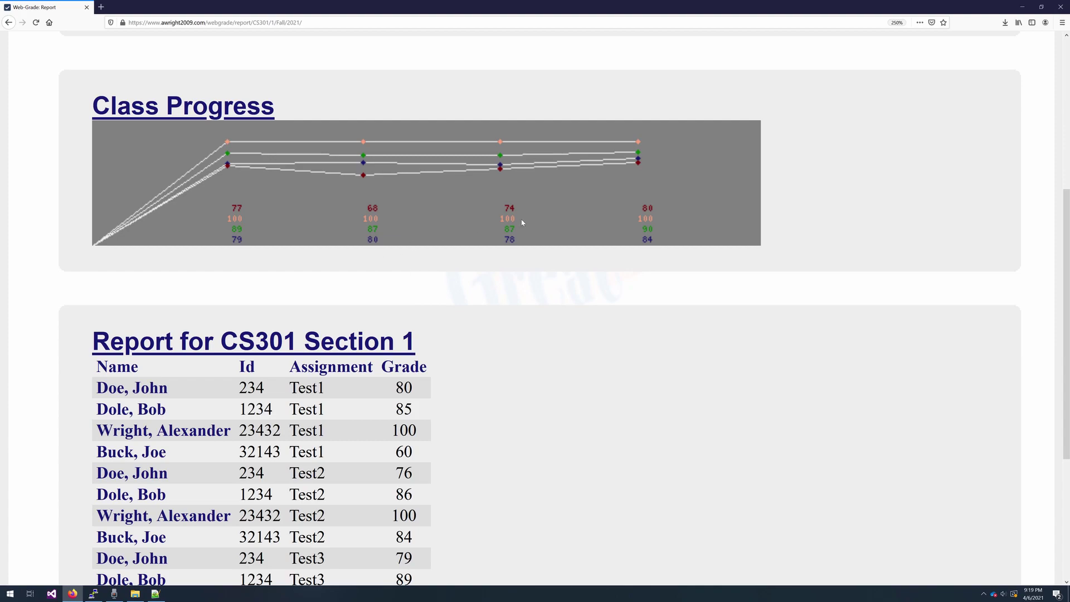
{"action": "scroll", "coordinate": [573, 294], "scroll_direction": "down", "scroll_amount": 4}
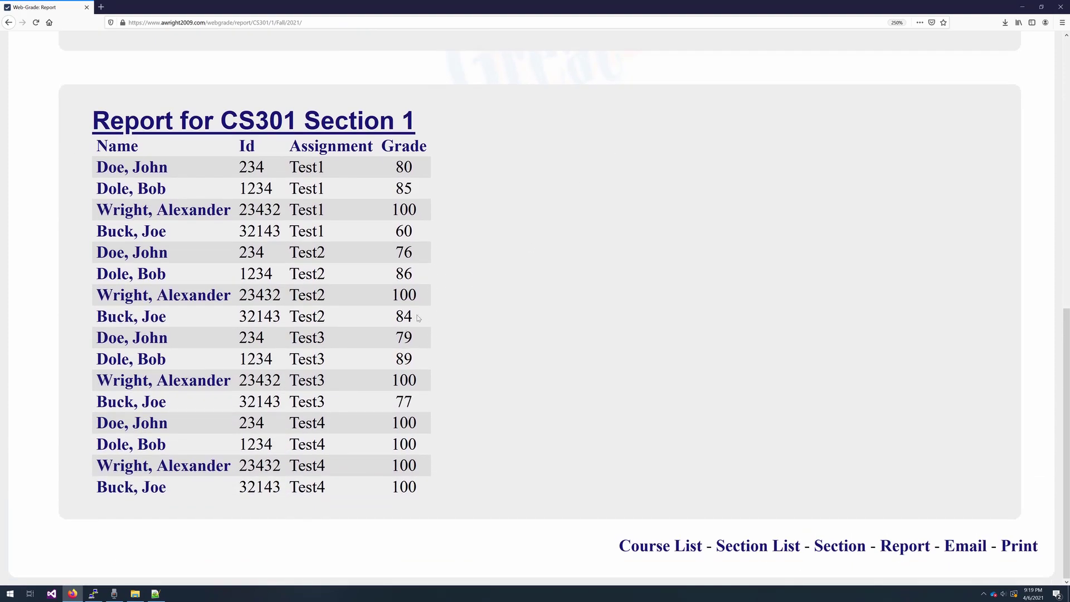
- Highlight the Test2 row graded 84 in the report table, then clear the selection
{"action": "left_click_drag", "start_coordinate": [423, 319], "coordinate": [234, 312]}
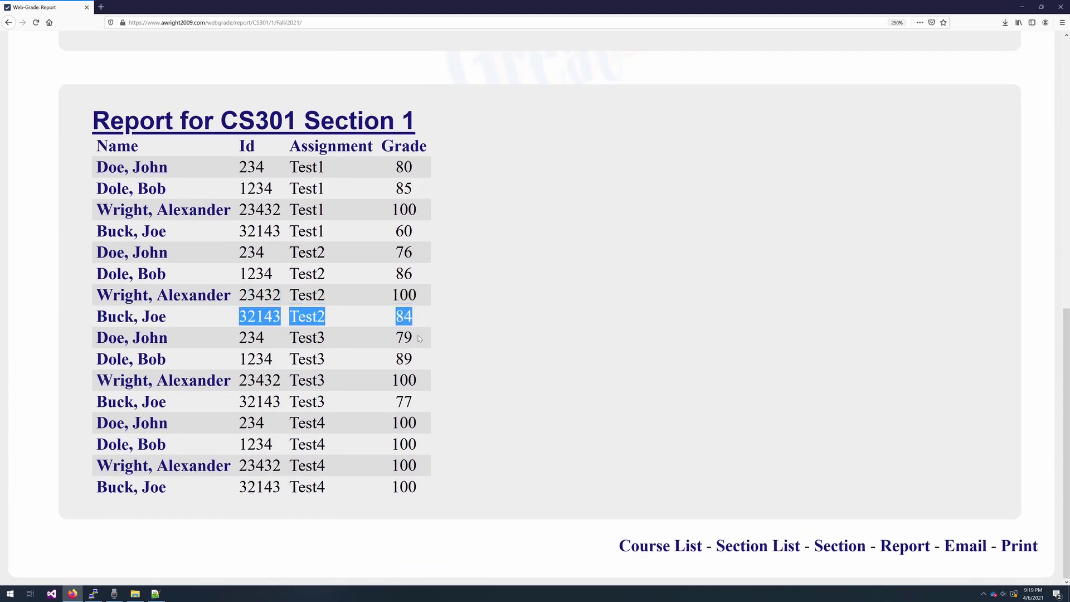
{"action": "scroll", "coordinate": [428, 475], "scroll_direction": "up", "scroll_amount": 2}
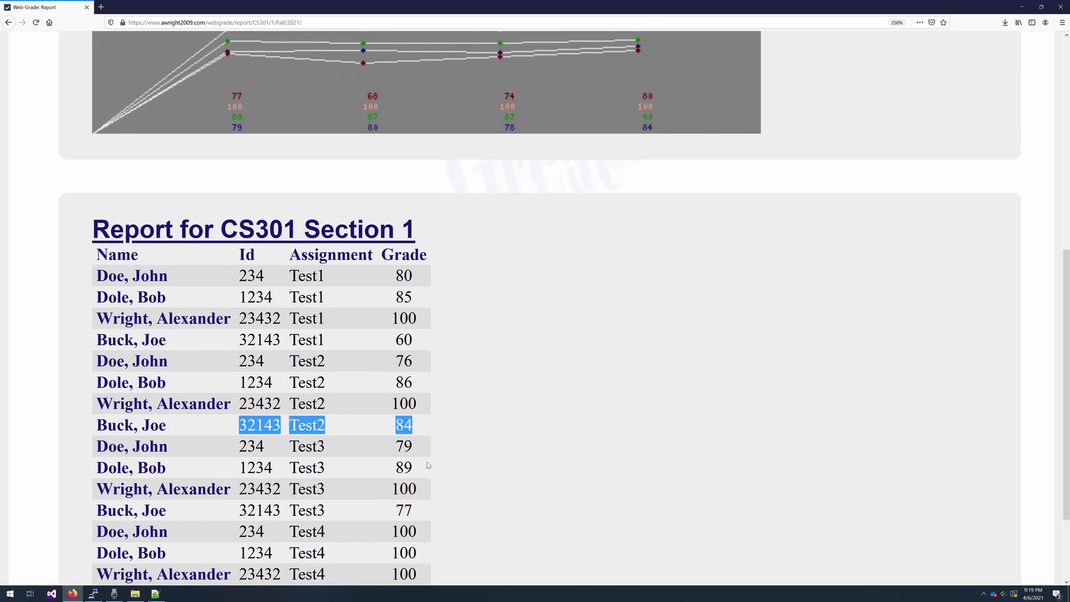
{"action": "scroll", "coordinate": [443, 452], "scroll_direction": "up", "scroll_amount": 4}
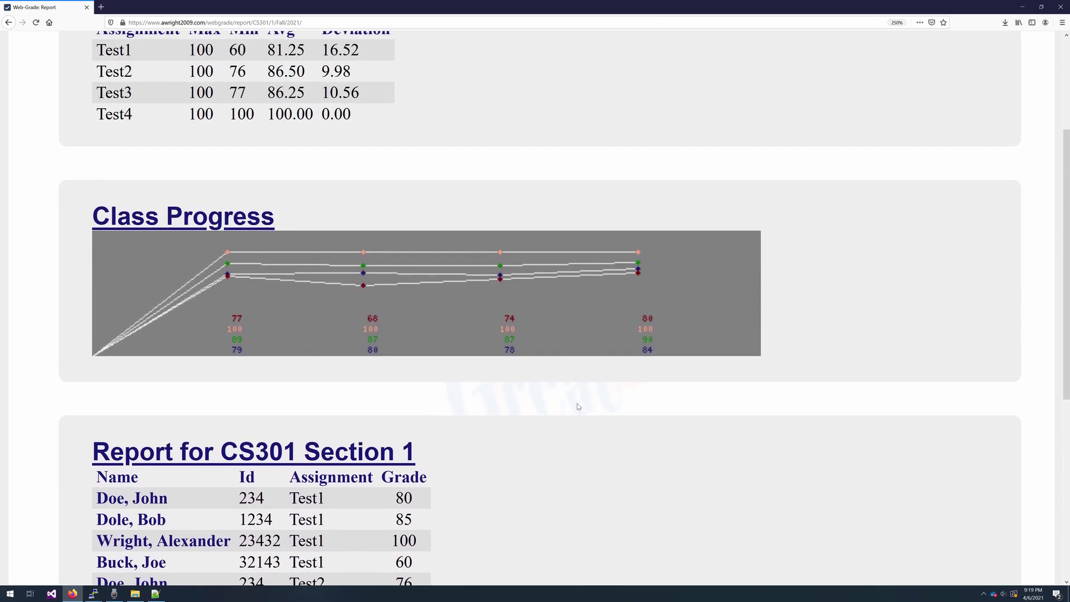
{"action": "scroll", "coordinate": [374, 380], "scroll_direction": "down", "scroll_amount": 6}
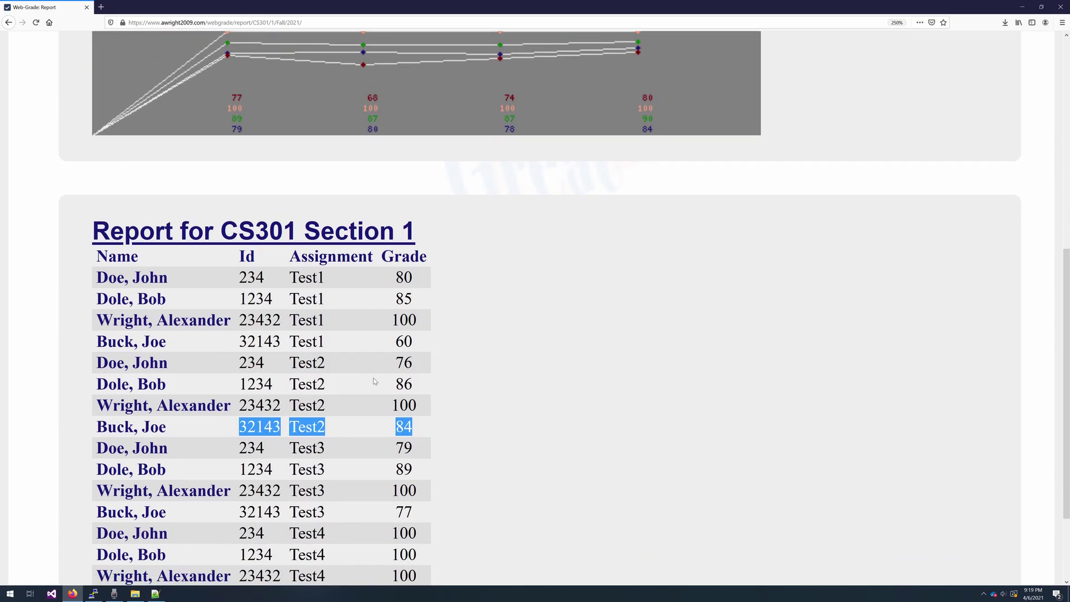
{"action": "left_click", "coordinate": [504, 371]}
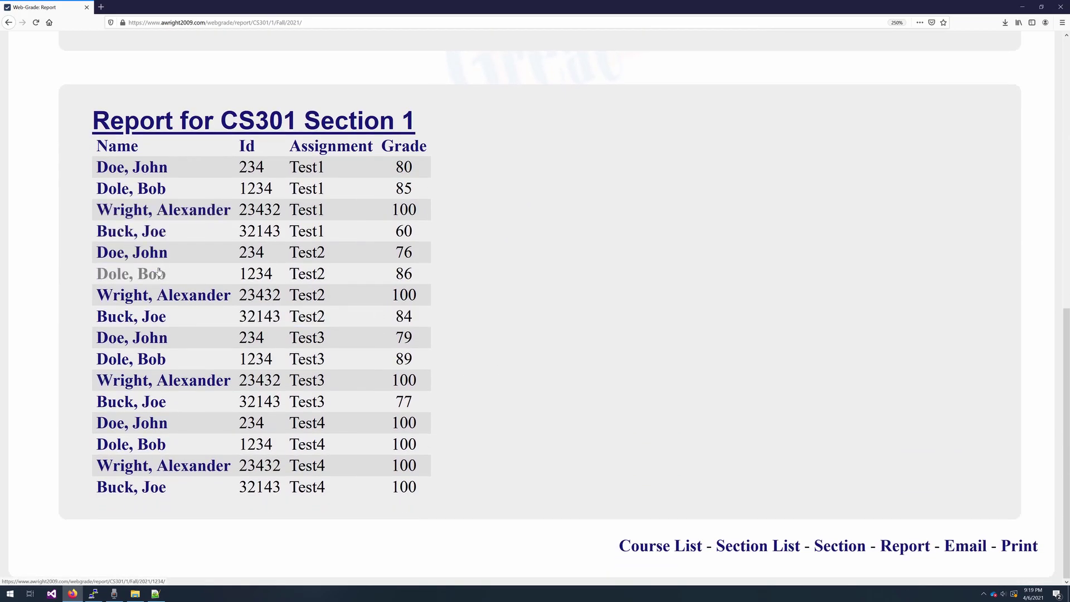
{"action": "left_click", "coordinate": [159, 210]}
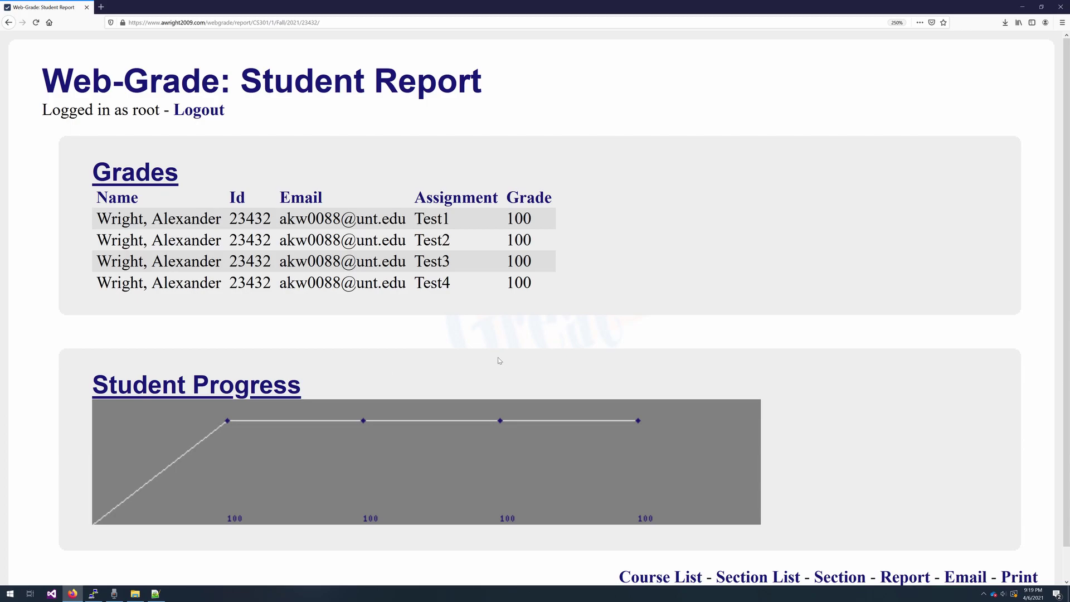
{"action": "key", "text": "alt+Left"}
{"action": "left_click", "coordinate": [145, 485]}
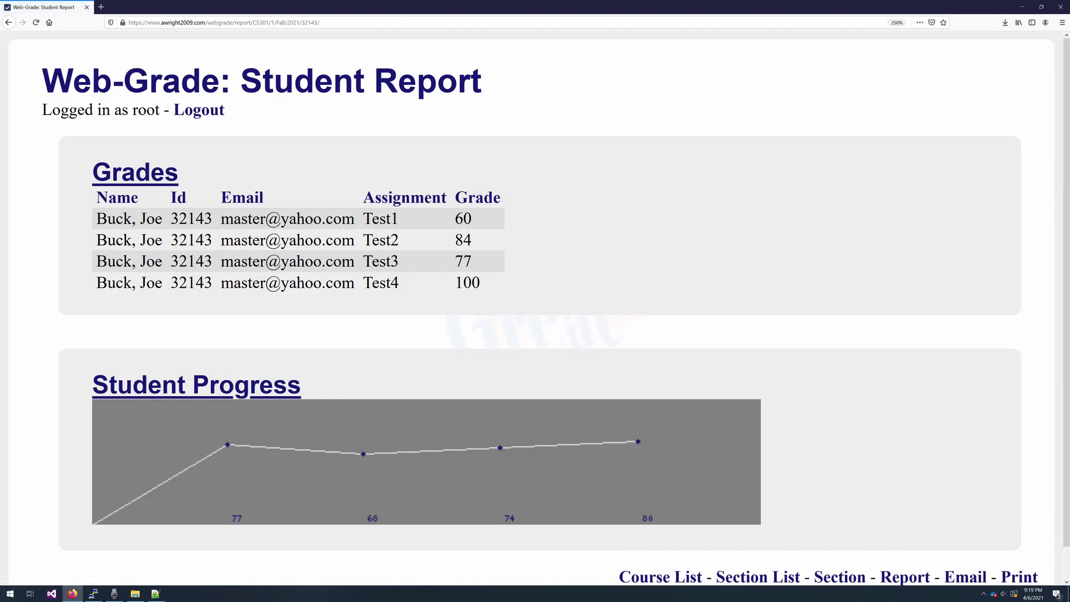
{"action": "scroll", "coordinate": [228, 489], "scroll_direction": "down", "scroll_amount": 1}
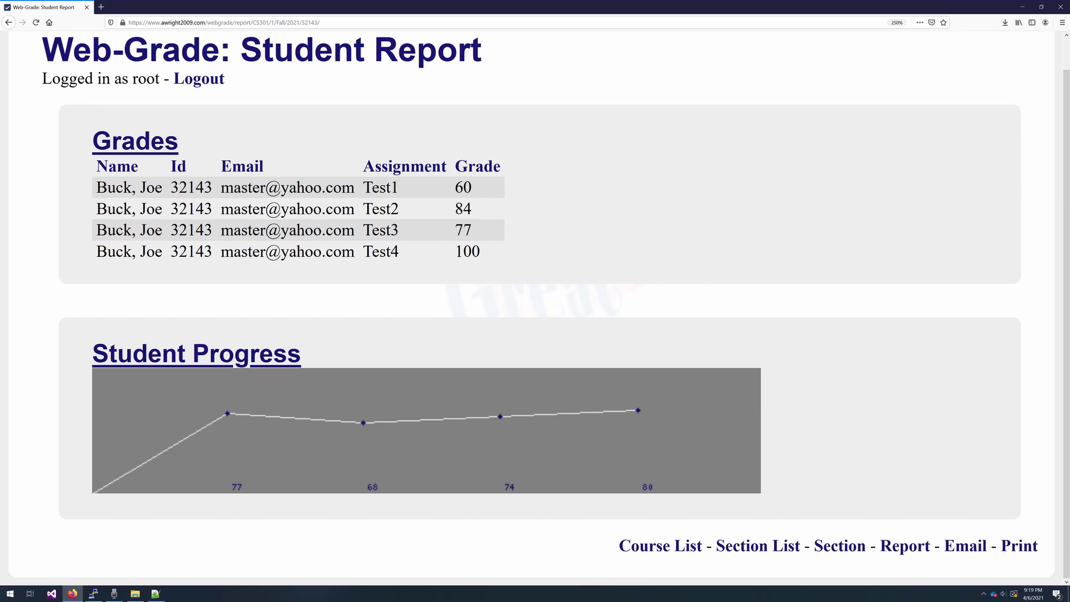
{"action": "key", "text": "alt+Left"}
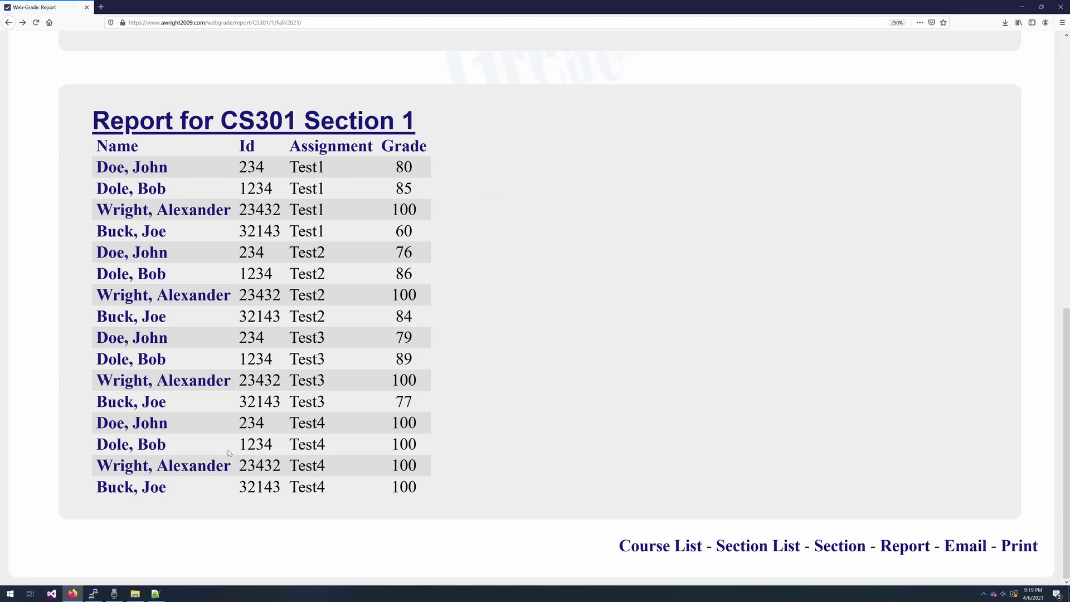
{"action": "left_click", "coordinate": [150, 445]}
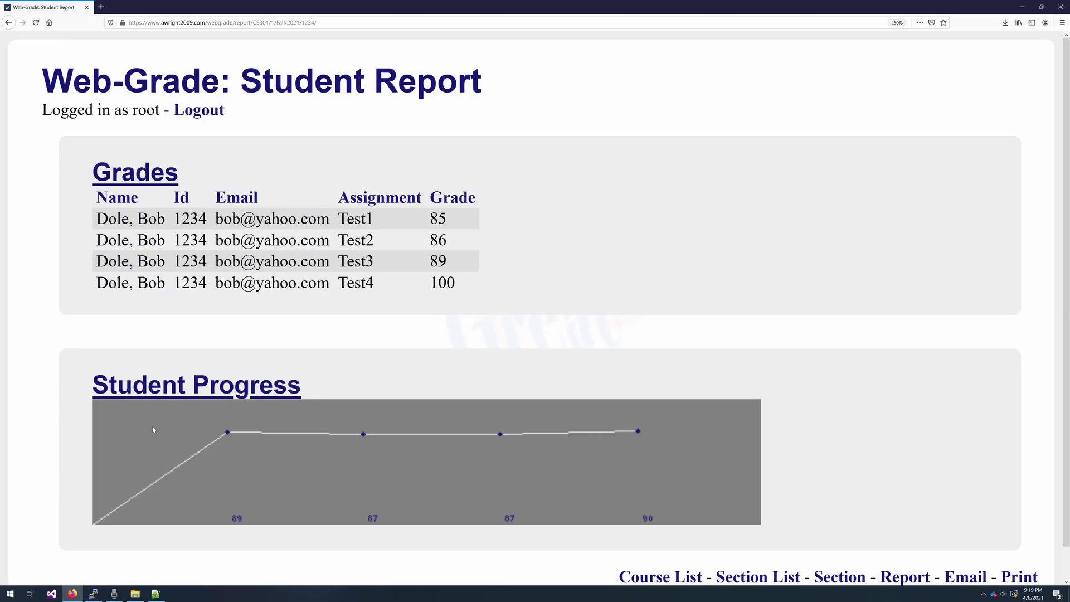
{"action": "key", "text": "alt+Left"}
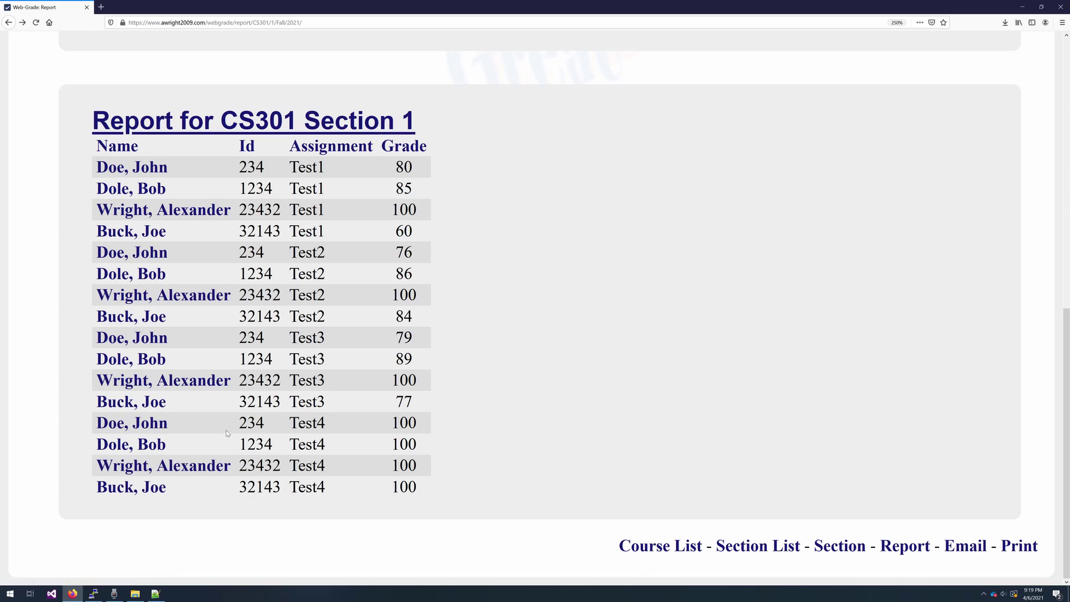
{"action": "left_click", "coordinate": [166, 257]}
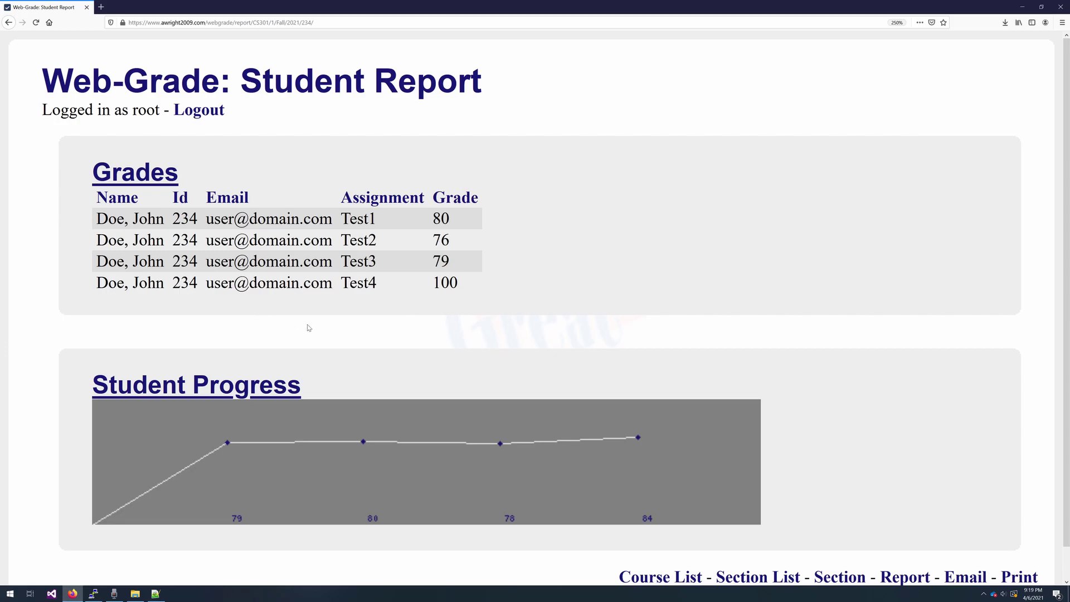
{"action": "key", "text": "alt+Left"}
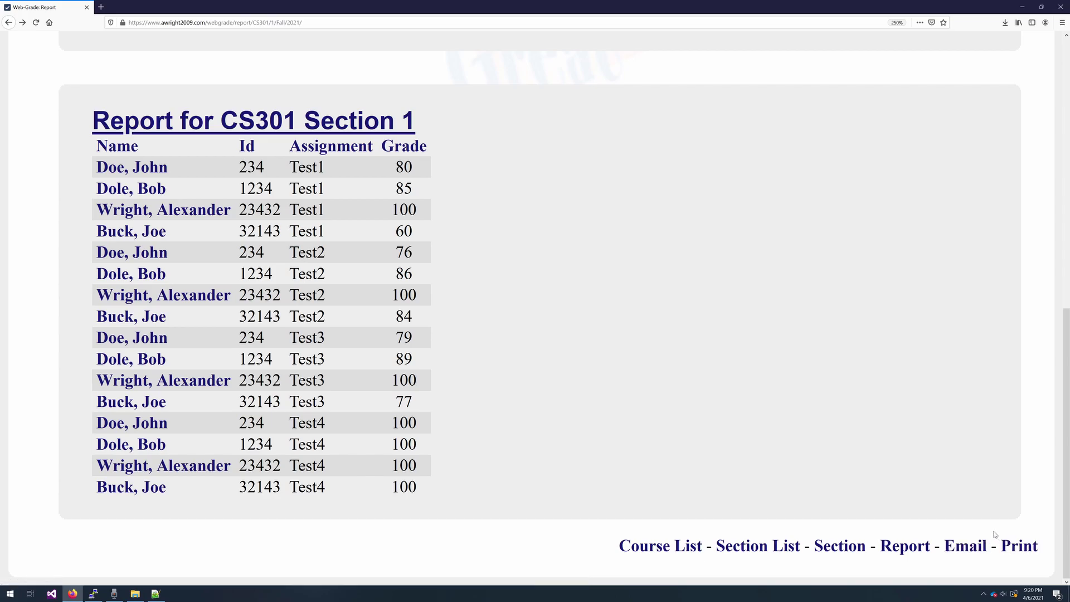
{"action": "left_click", "coordinate": [690, 542]}
{"action": "scroll", "coordinate": [402, 351], "scroll_direction": "down", "scroll_amount": 2}
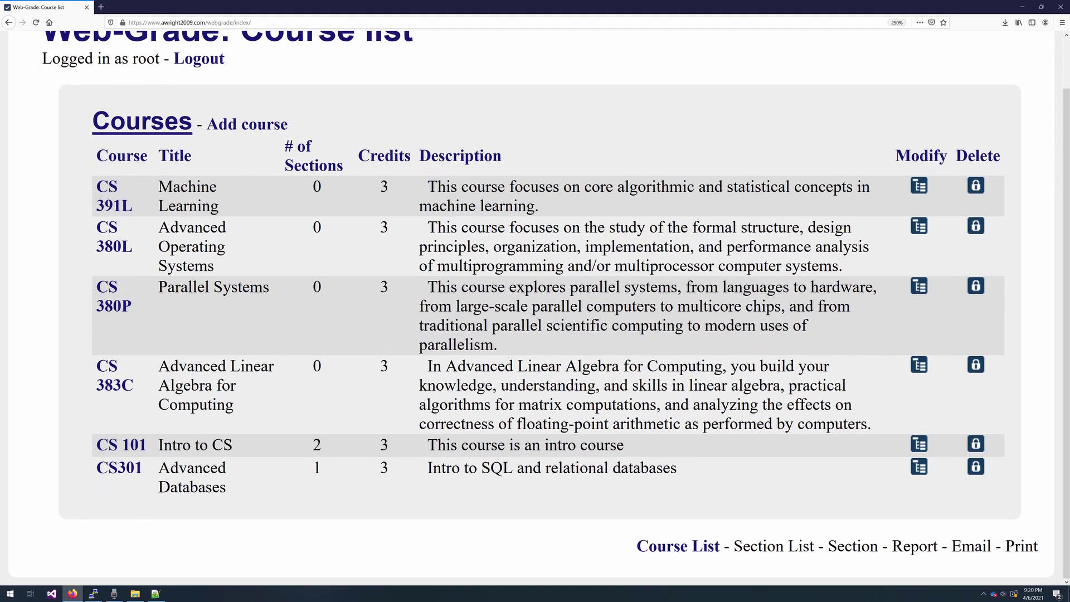
{"action": "left_click_drag", "start_coordinate": [247, 488], "coordinate": [83, 459]}
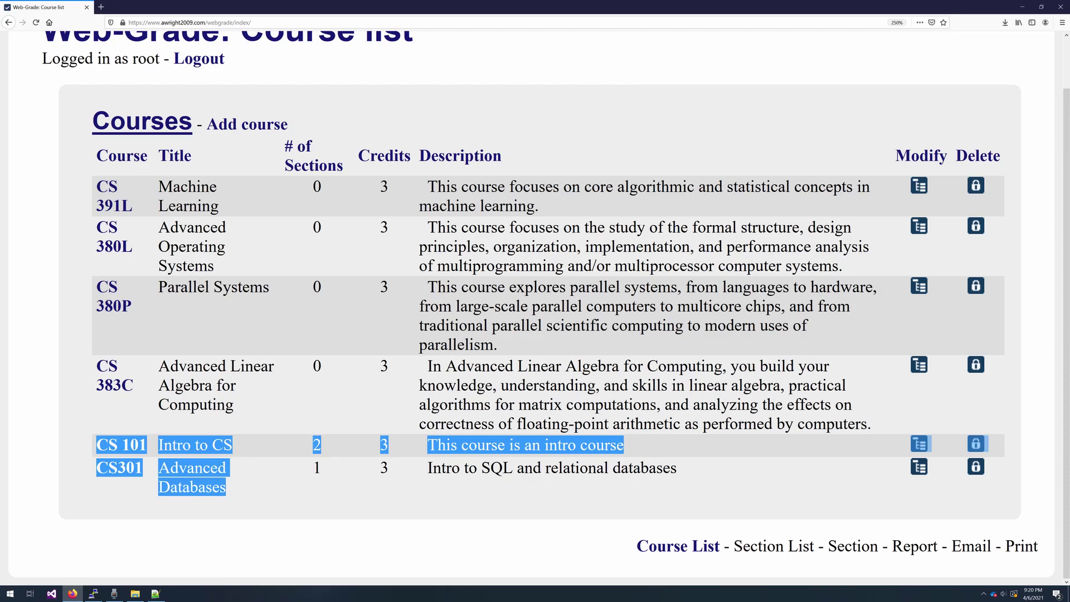
{"action": "left_click", "coordinate": [84, 474]}
{"action": "scroll", "coordinate": [401, 351], "scroll_direction": "up", "scroll_amount": 2}
{"action": "left_click", "coordinate": [121, 496]}
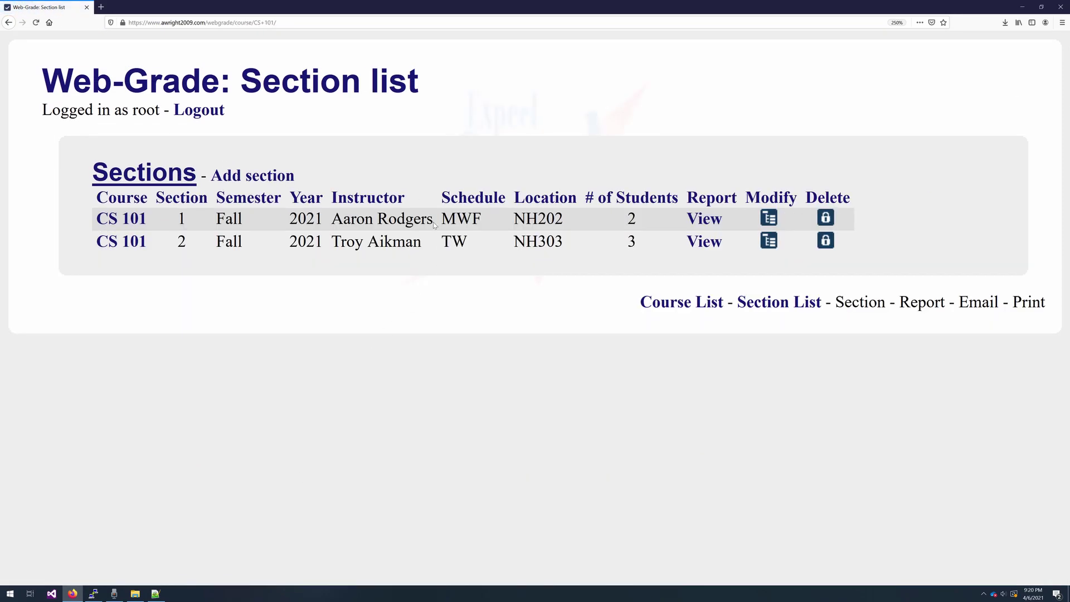
{"action": "left_click_drag", "start_coordinate": [433, 222], "coordinate": [332, 220]}
{"action": "left_click", "coordinate": [412, 252]}
{"action": "left_click_drag", "start_coordinate": [433, 244], "coordinate": [320, 261]}
{"action": "left_click", "coordinate": [318, 296]}
{"action": "left_click", "coordinate": [142, 246]}
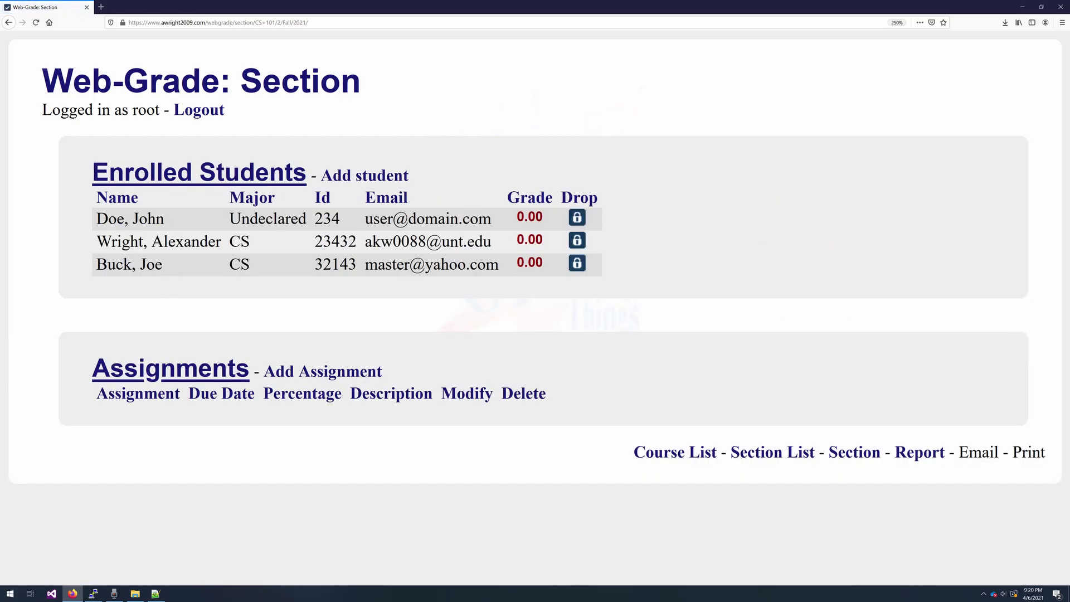
{"action": "double_click", "coordinate": [280, 225]}
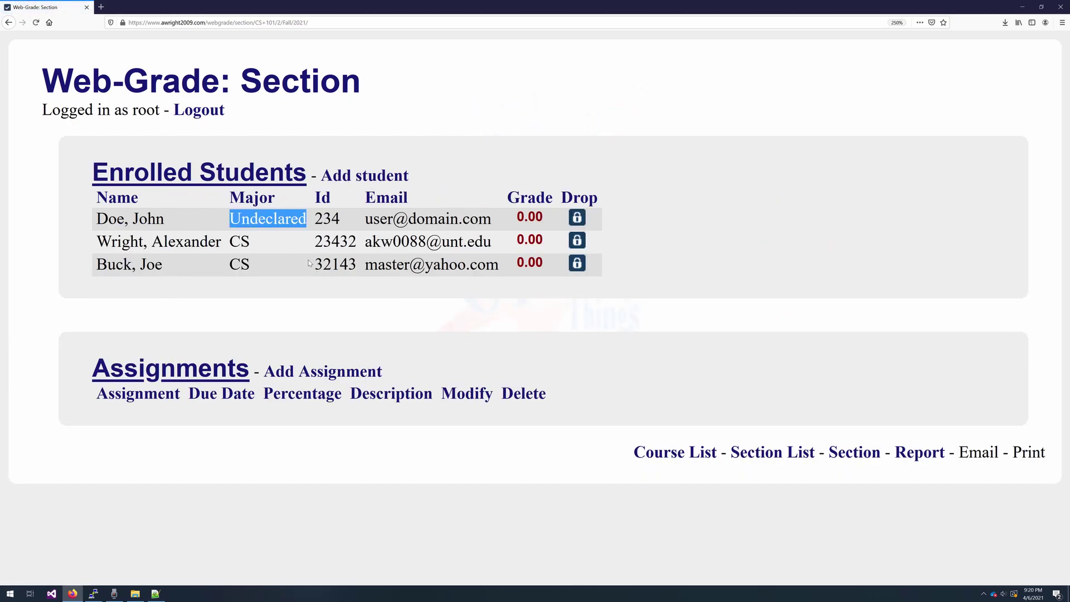
{"action": "left_click", "coordinate": [345, 289]}
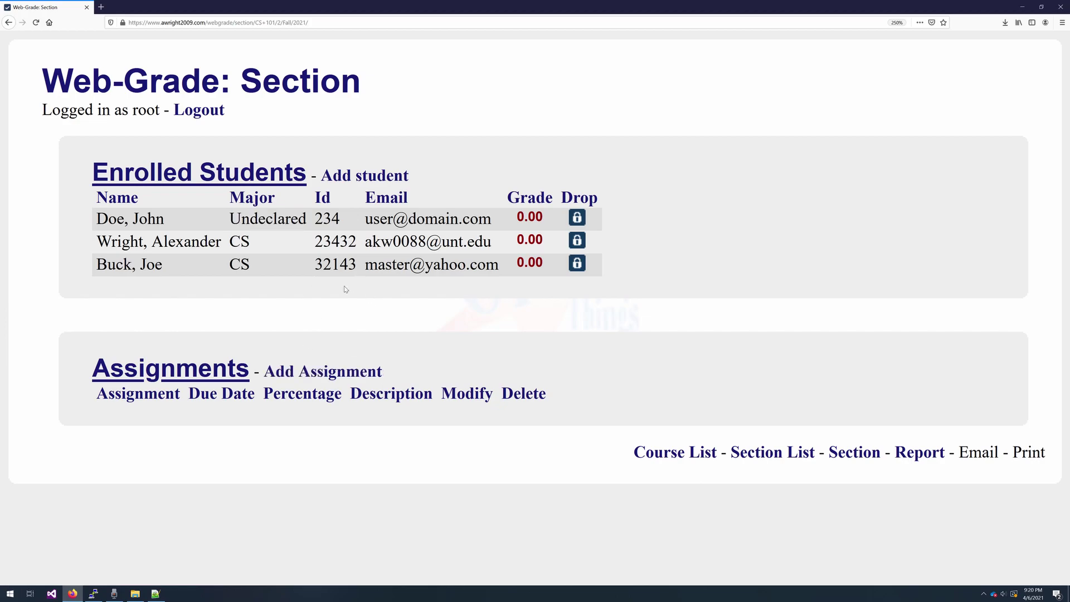
{"action": "left_click", "coordinate": [288, 87]}
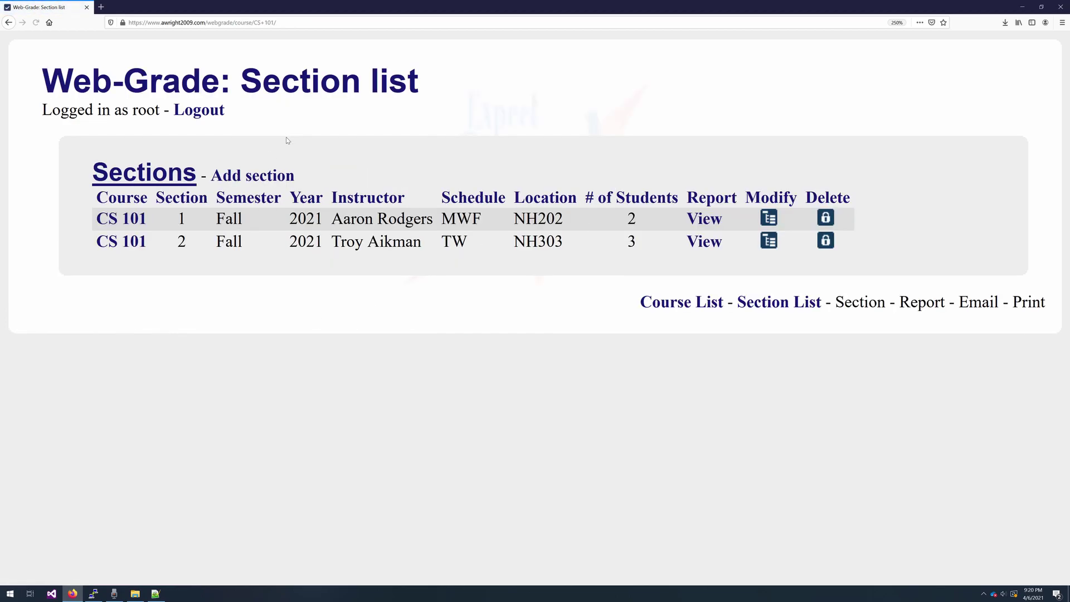
{"action": "left_click", "coordinate": [137, 220]}
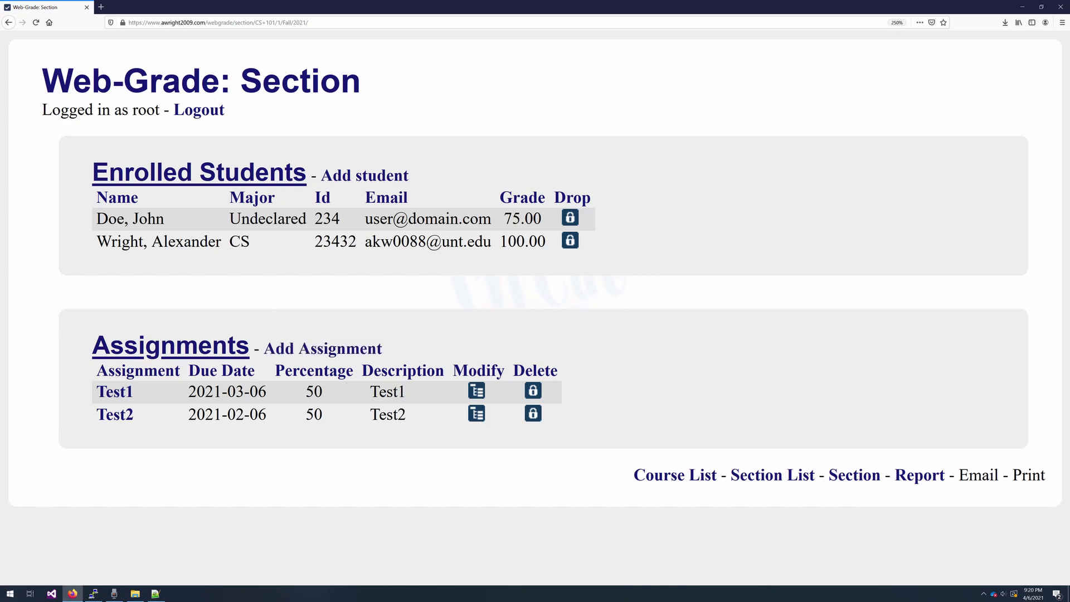
{"action": "left_click", "coordinate": [920, 476]}
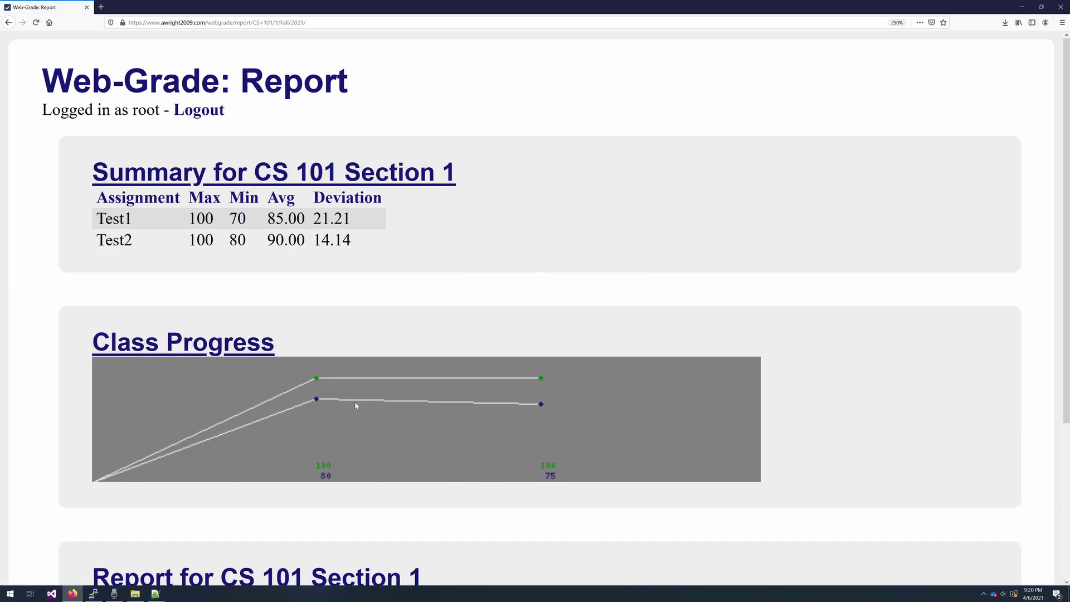
{"action": "scroll", "coordinate": [335, 384], "scroll_direction": "down", "scroll_amount": 2}
{"action": "scroll", "coordinate": [358, 337], "scroll_direction": "down", "scroll_amount": 2}
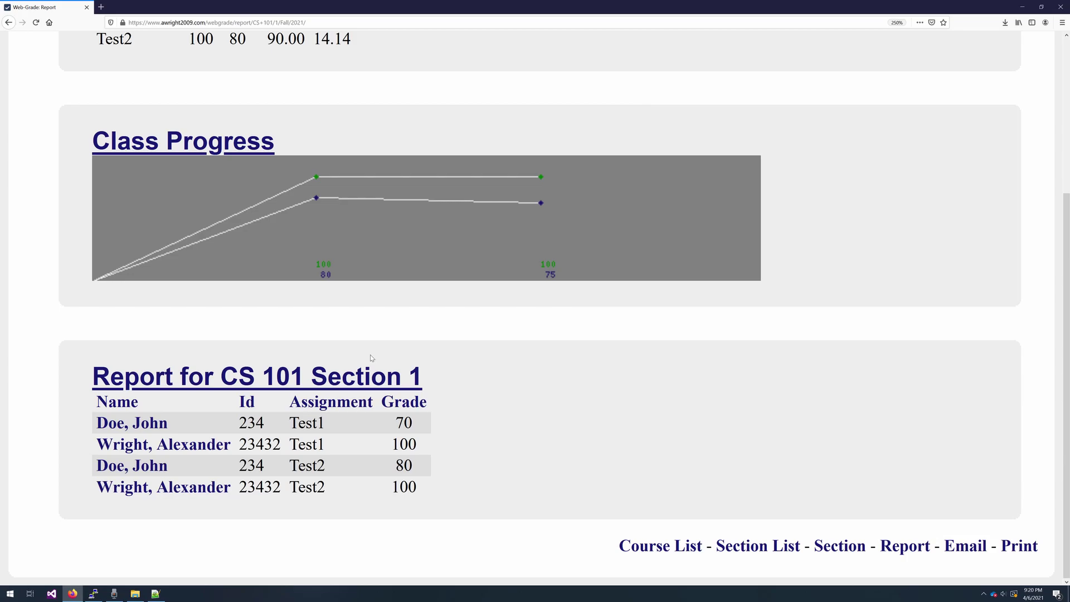
{"action": "scroll", "coordinate": [370, 355], "scroll_direction": "up", "scroll_amount": 4}
{"action": "key", "text": "alt+Left"}
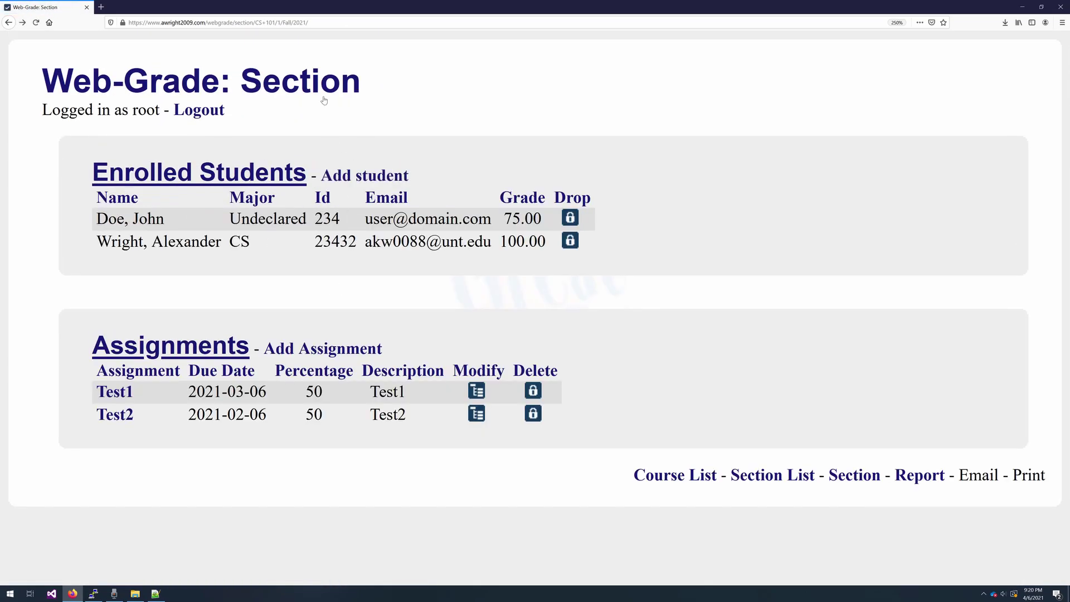
{"action": "key", "text": "alt+Left"}
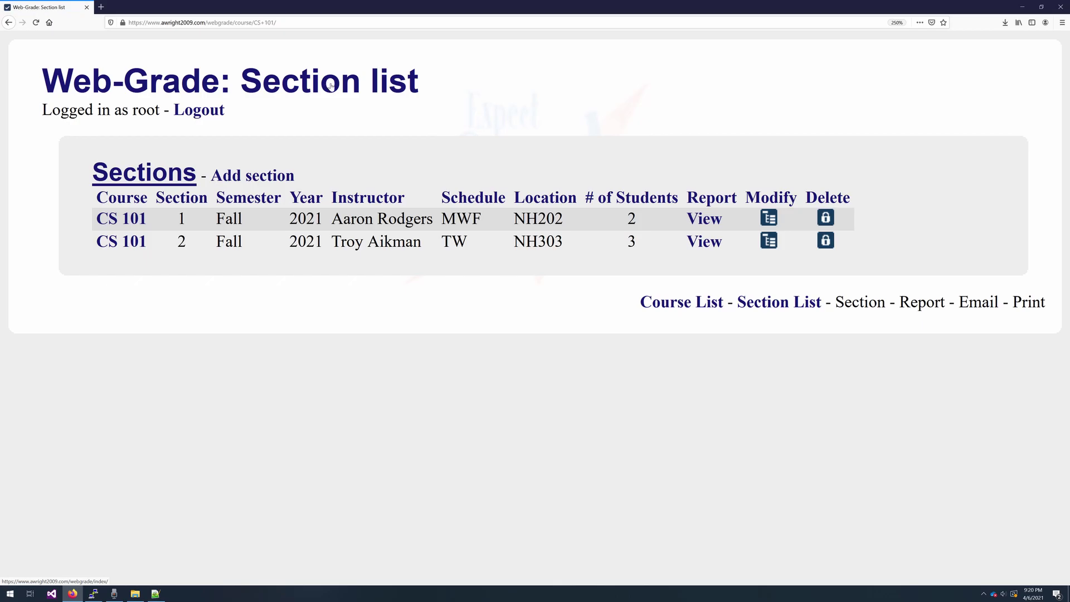
- Delete course CS 380P, briefly view CS 383C's edit page, then log the root user out
{"action": "left_click", "coordinate": [681, 302]}
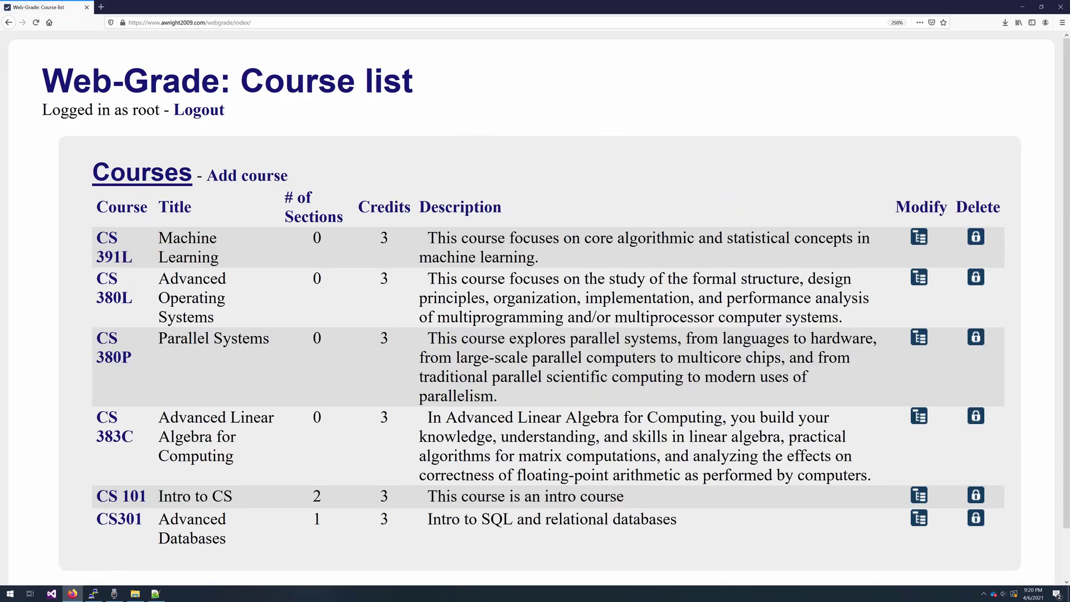
{"action": "scroll", "coordinate": [535, 303], "scroll_direction": "down", "scroll_amount": 2}
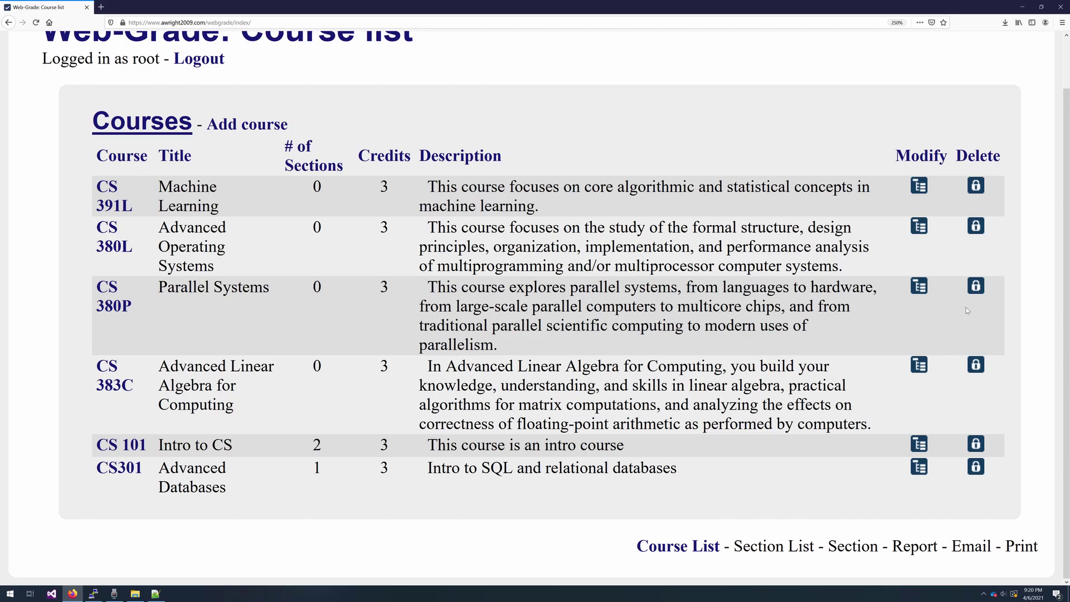
{"action": "left_click", "coordinate": [984, 295]}
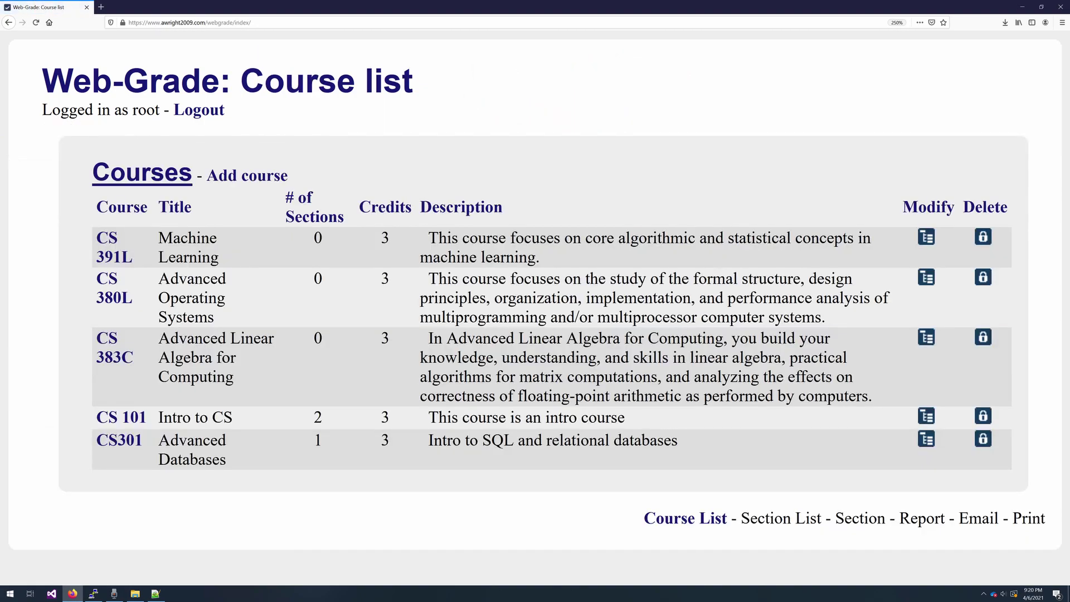
{"action": "left_click", "coordinate": [927, 338]}
{"action": "left_click", "coordinate": [199, 109]}
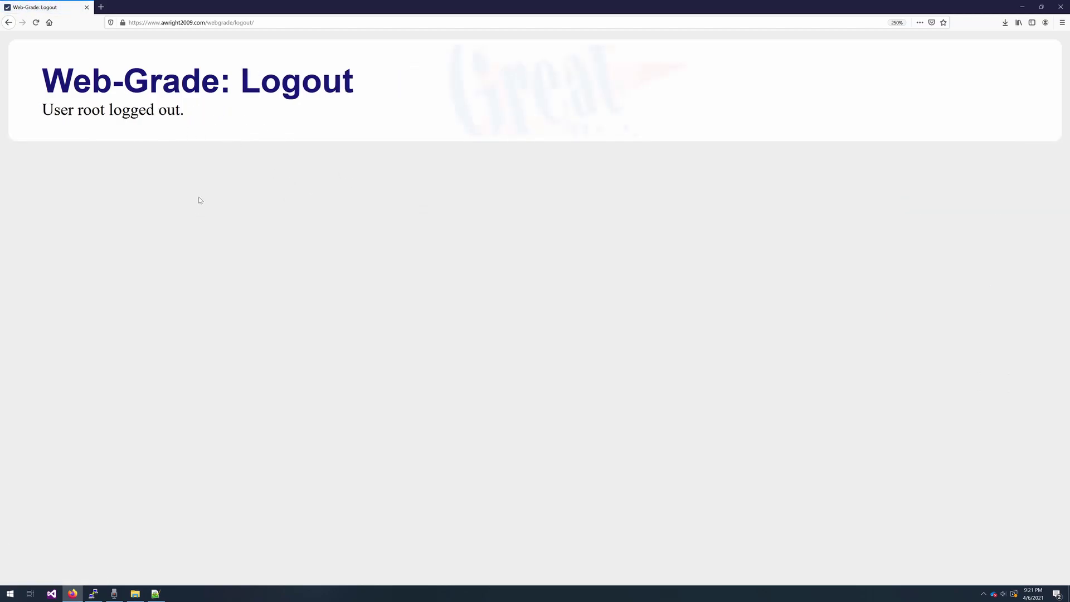
- Start a new registration with user name 'newperson' and a chosen password
{"action": "left_click", "coordinate": [227, 171]}
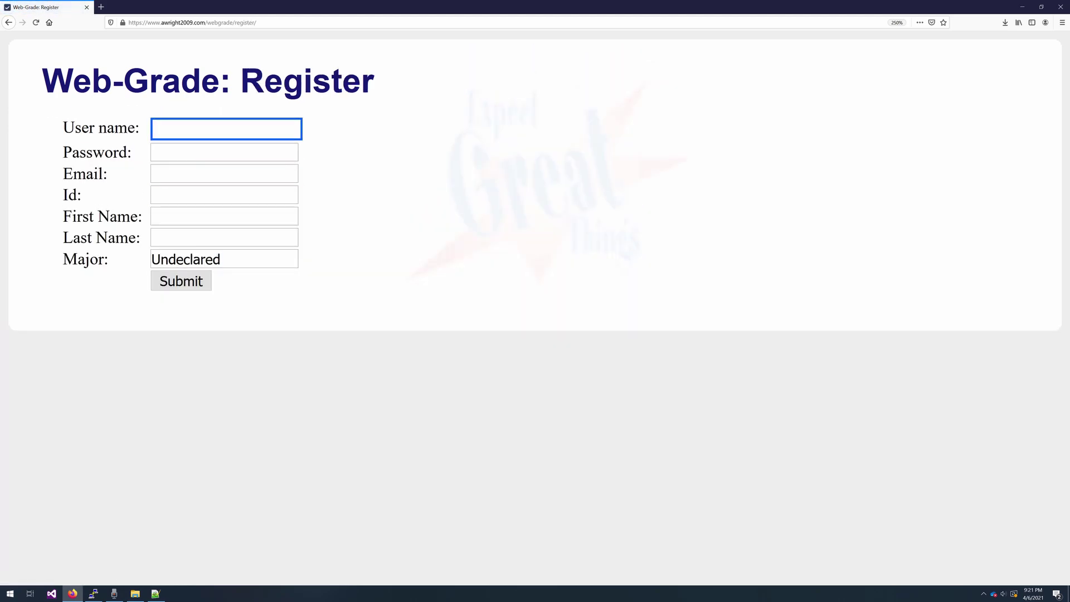
{"action": "type", "text": "newperson"}
{"action": "key", "text": "Tab"}
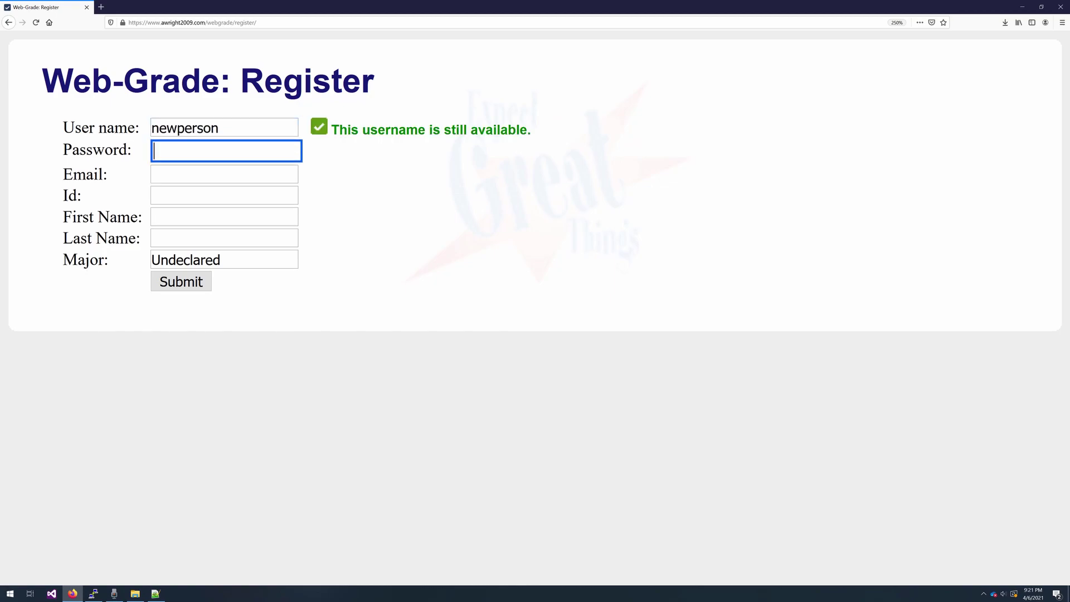
{"action": "type", "text": "abcd"}
{"action": "key", "text": "Tab"}
{"action": "key", "text": "shift+Tab"}
{"action": "type", "text": "e"}
- Fill in the email, student Id, first and last name, and submit with major Undeclared
{"action": "key", "text": "Tab"}
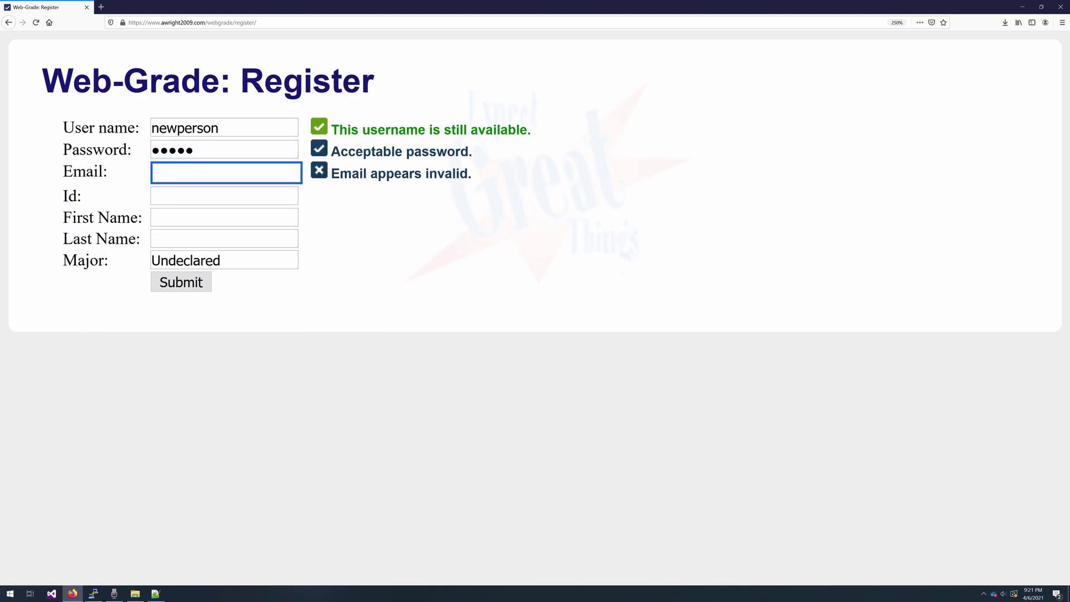
{"action": "type", "text": "test@domain.com"}
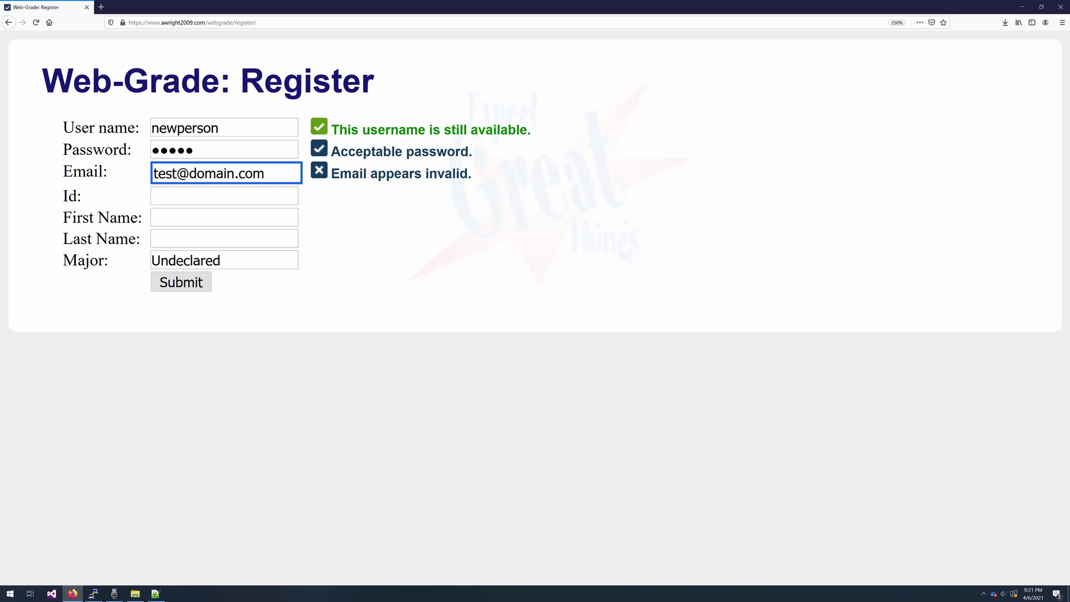
{"action": "key", "text": "Tab"}
{"action": "type", "text": "21342"}
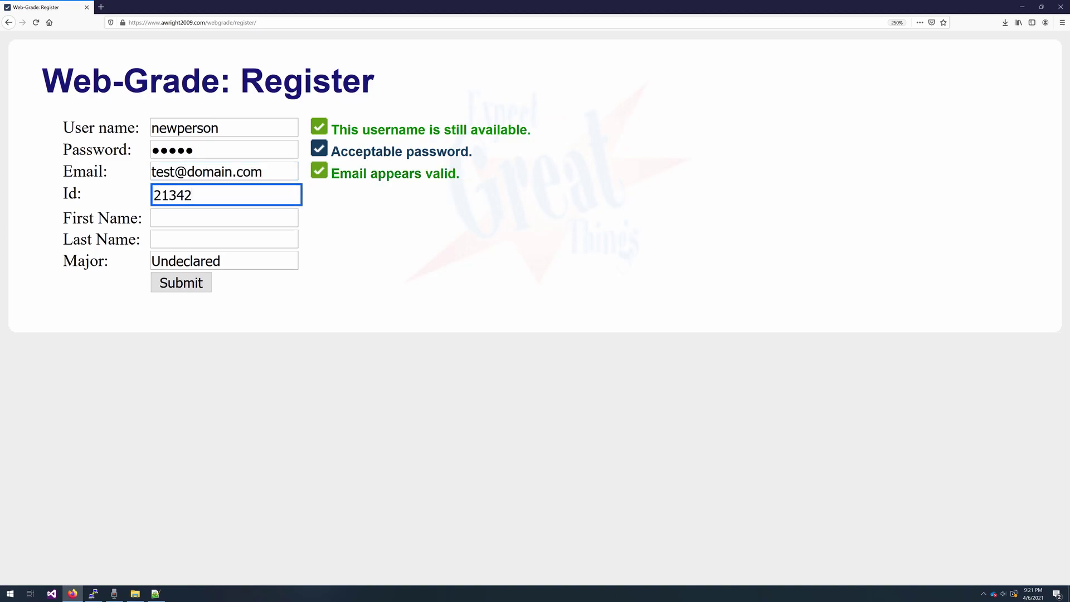
{"action": "key", "text": "Tab"}
{"action": "type", "text": "Test"}
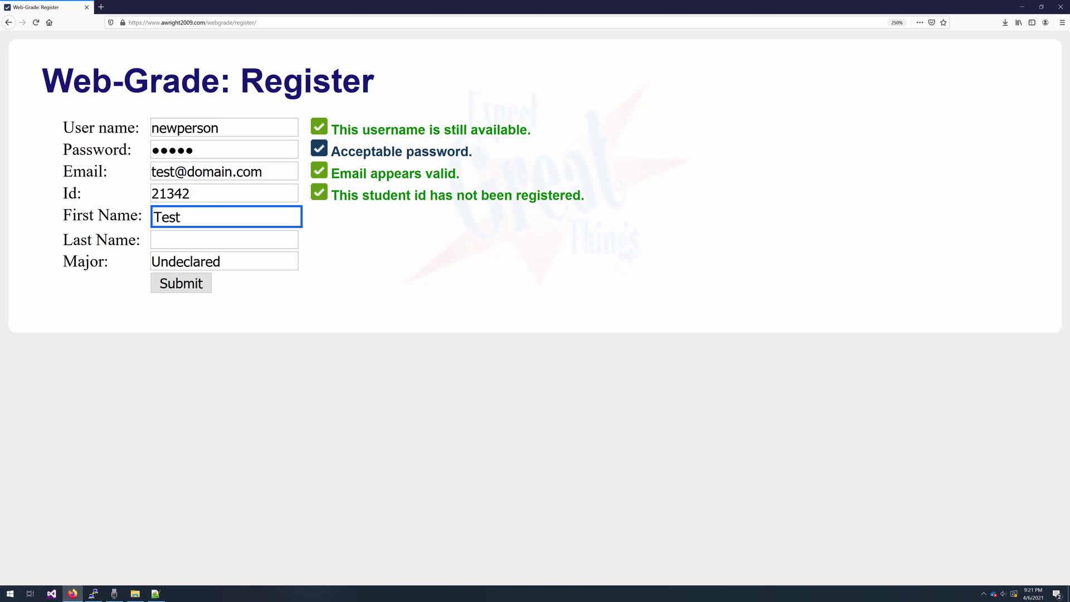
{"action": "key", "text": "Tab"}
{"action": "type", "text": "Testing"}
{"action": "key", "text": "Tab"}
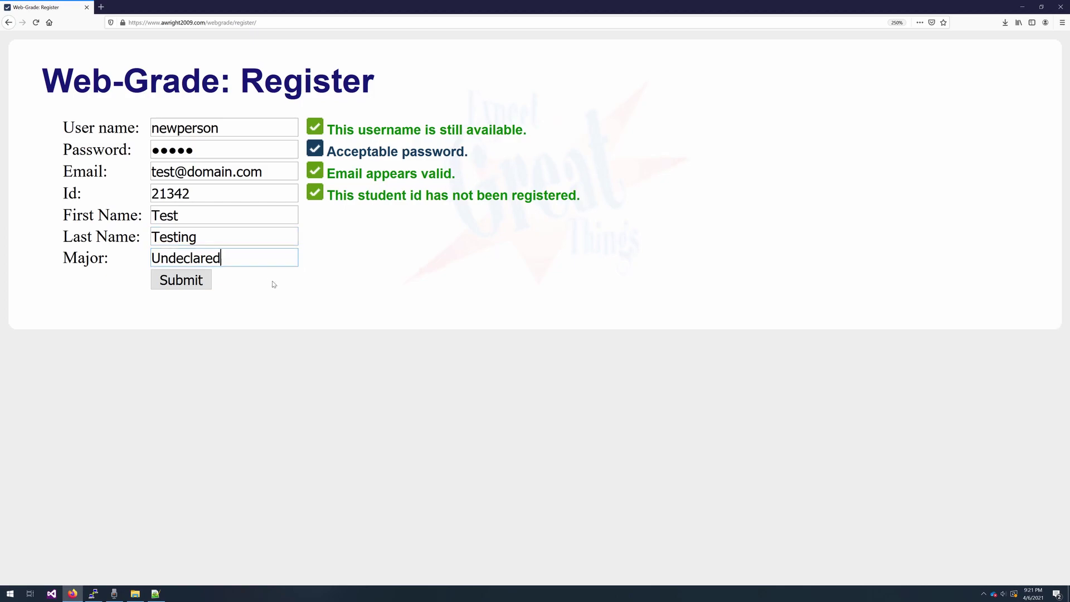
{"action": "key", "text": "Return"}
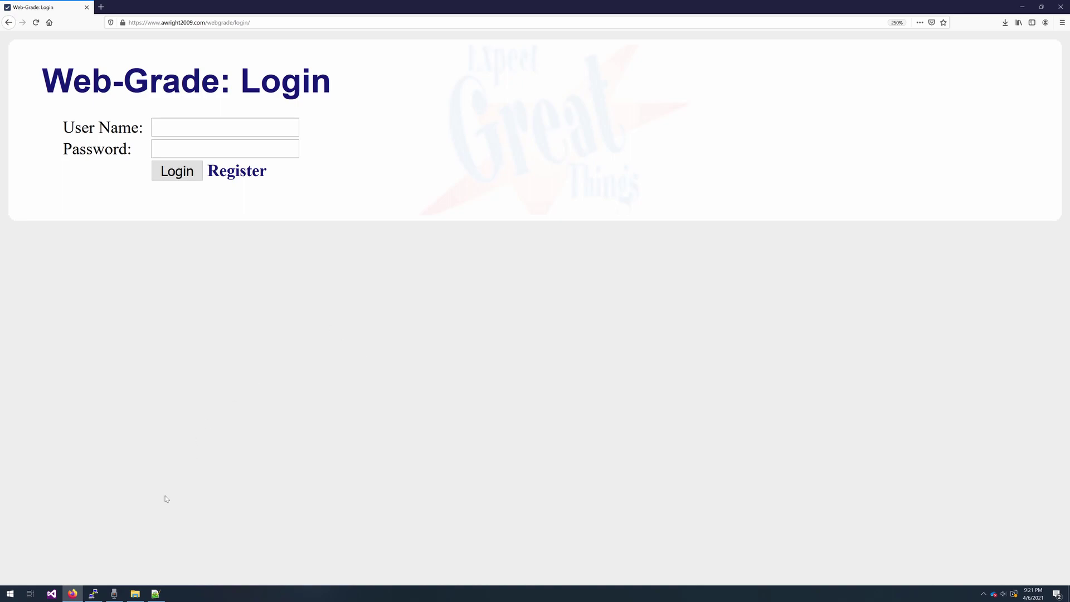
- Move the Voice Recorder window to the right and stop the narration recording at 20:10
{"action": "left_click", "coordinate": [114, 594]}
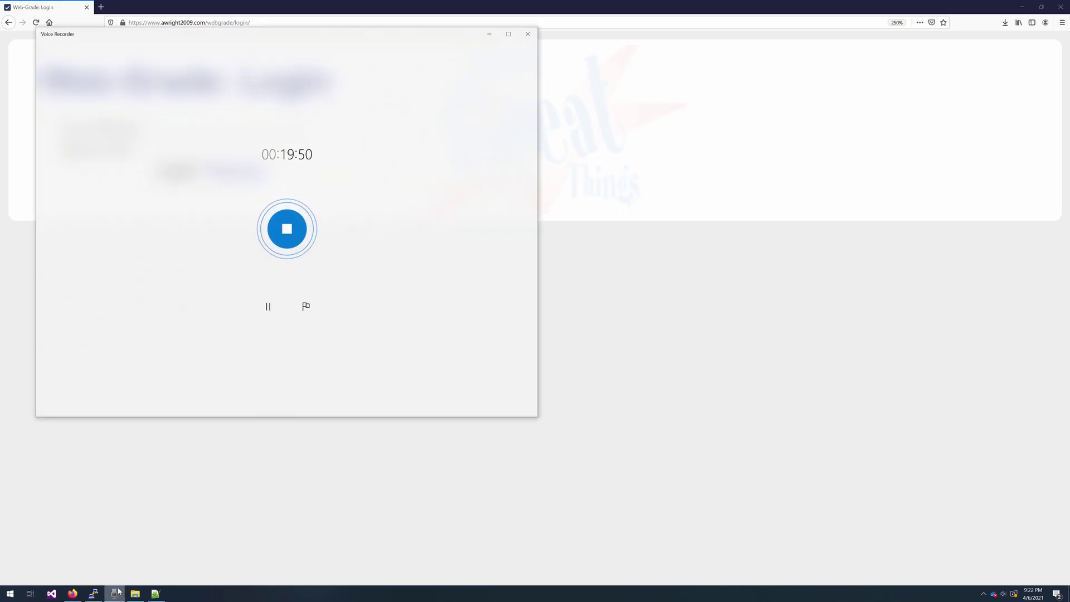
{"action": "left_click_drag", "start_coordinate": [268, 43], "coordinate": [703, 115]}
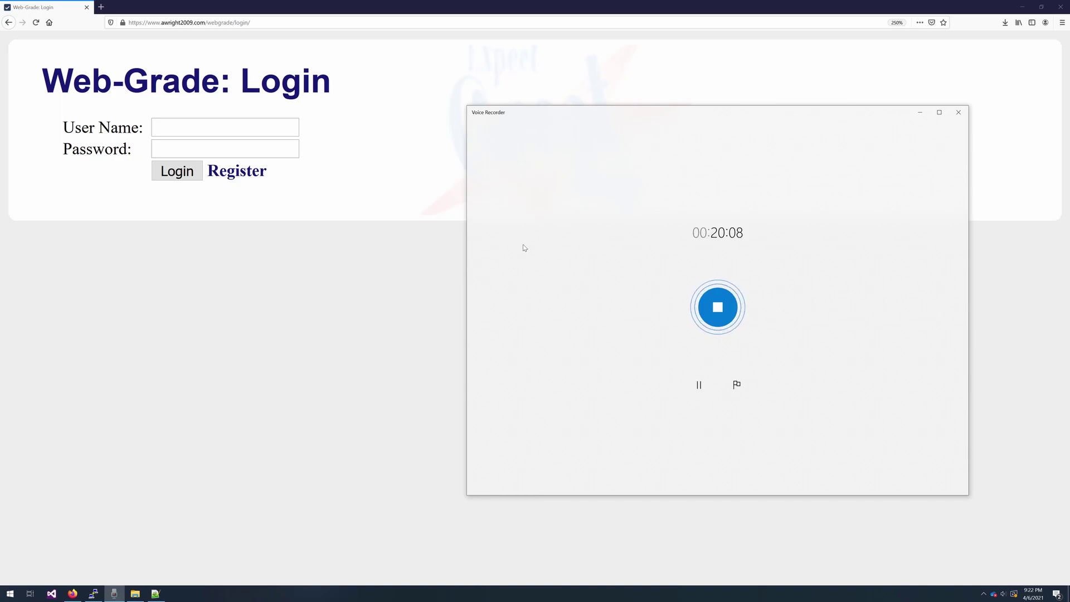
{"action": "left_click", "coordinate": [718, 308]}
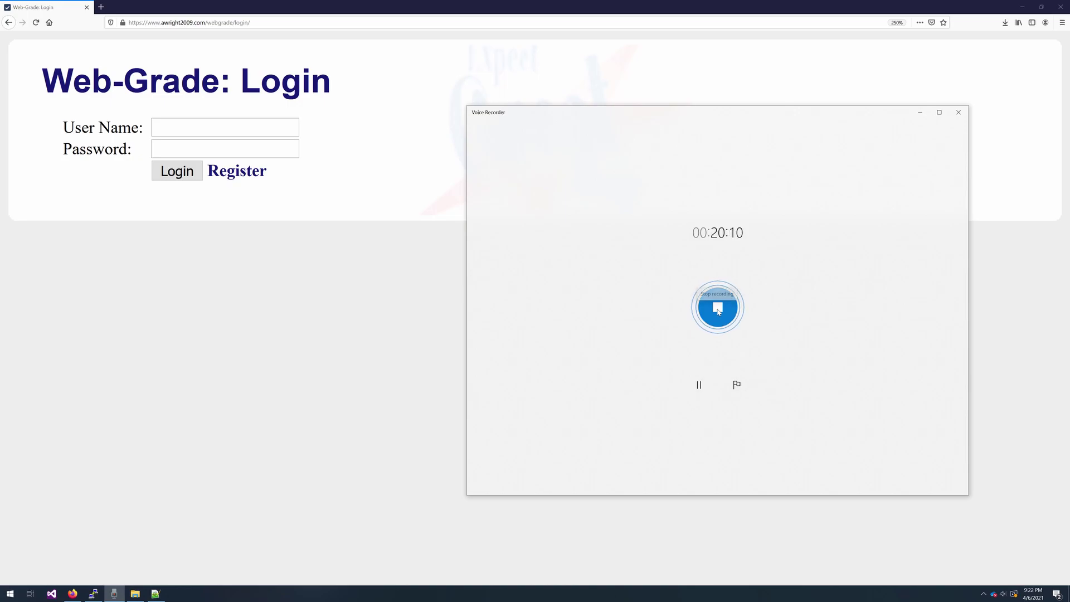
{"action": "key", "text": "alt+z"}
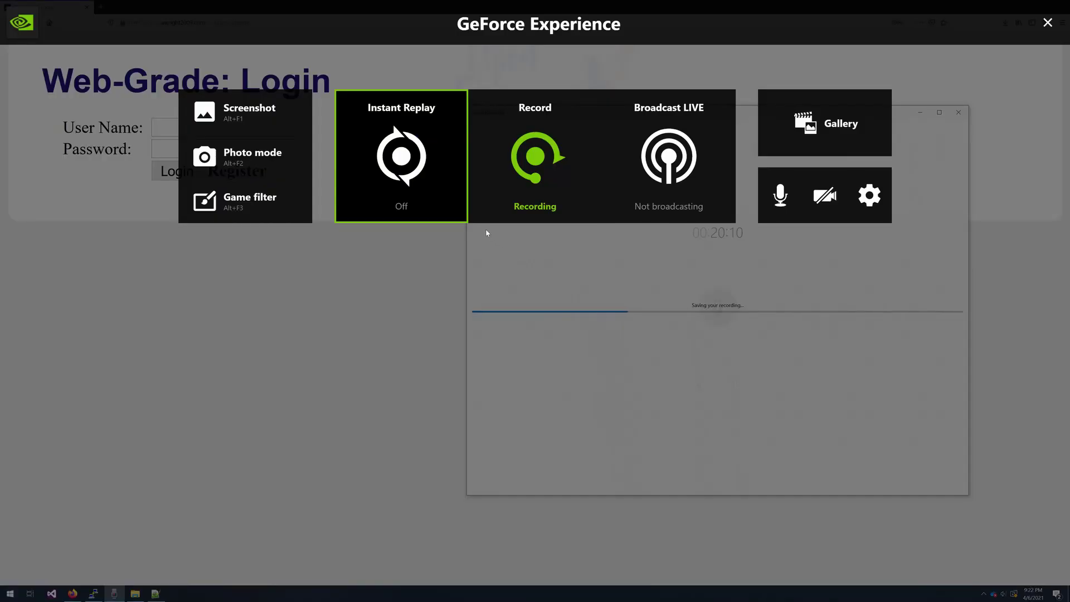